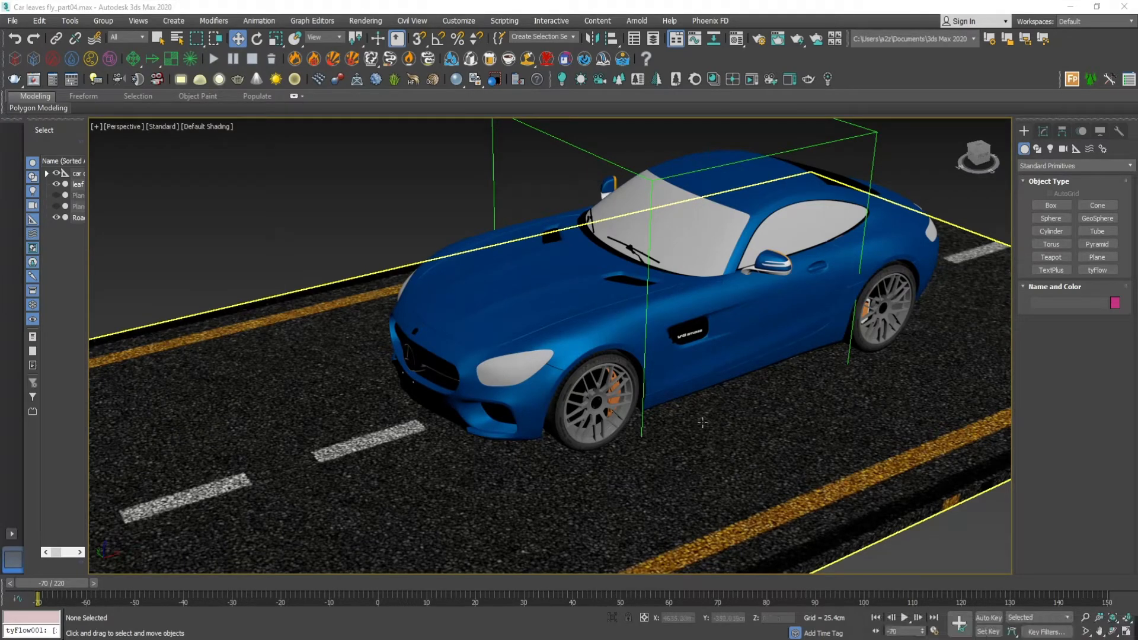
Examine the car and the full length of the road in the perspective view.
{"action": "scroll", "coordinate": [699, 433], "scroll_direction": "down", "scroll_amount": 5}
{"action": "middle_click_drag", "start_coordinate": [699, 433], "coordinate": [728, 443]}
{"action": "scroll", "coordinate": [729, 443], "scroll_direction": "down", "scroll_amount": 6}
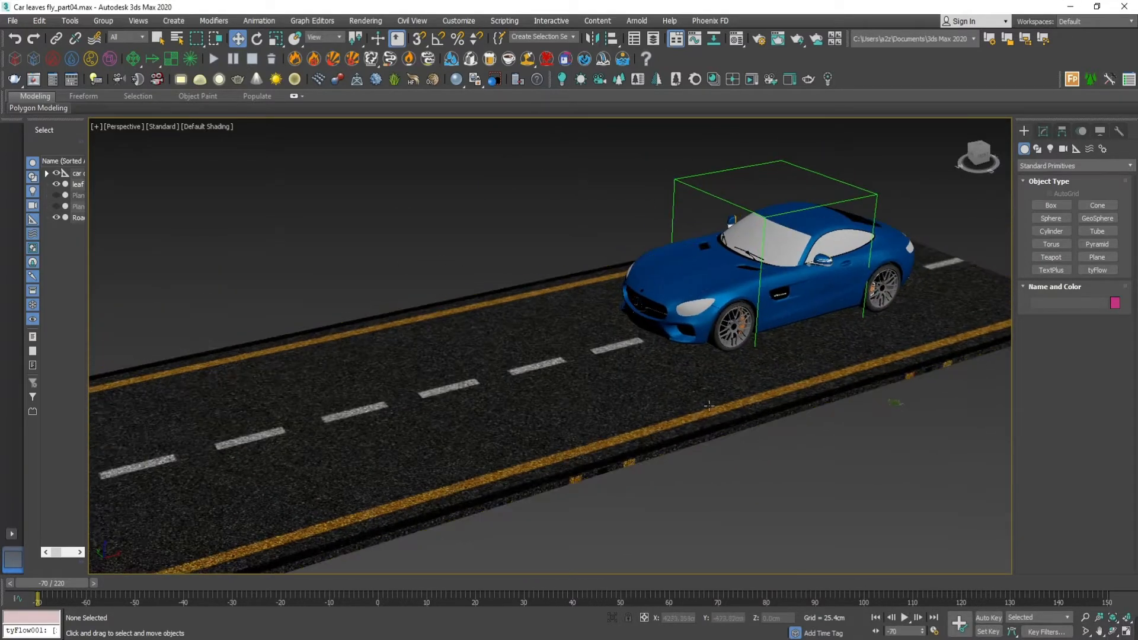
{"action": "middle_click_drag", "start_coordinate": [830, 418], "coordinate": [859, 377]}
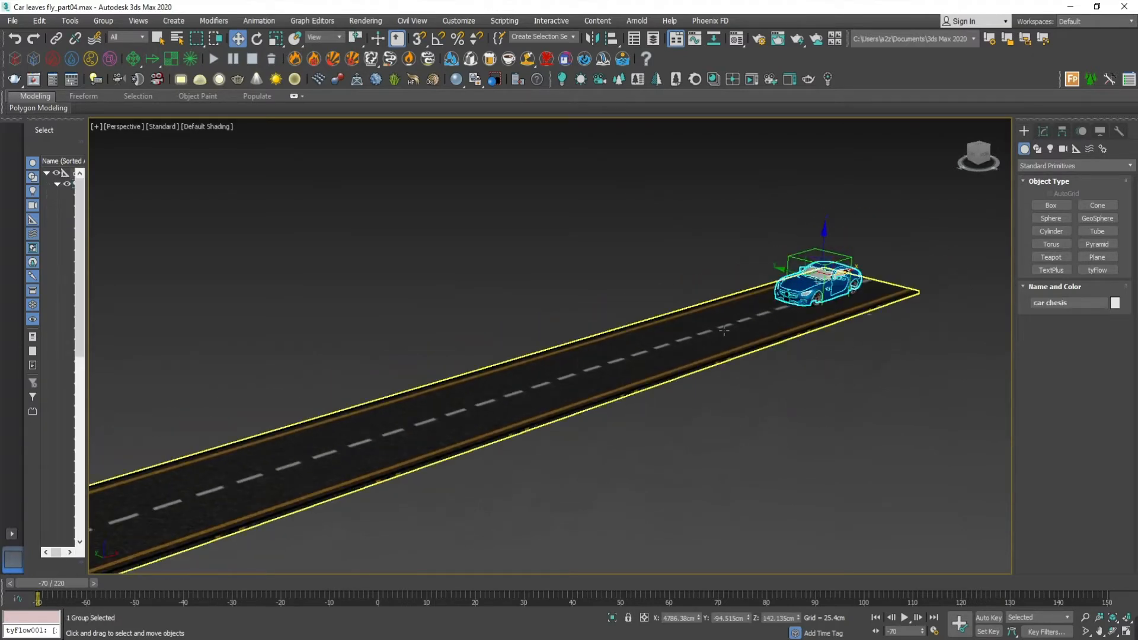
{"action": "left_click", "coordinate": [724, 335]}
{"action": "left_click", "coordinate": [710, 255]}
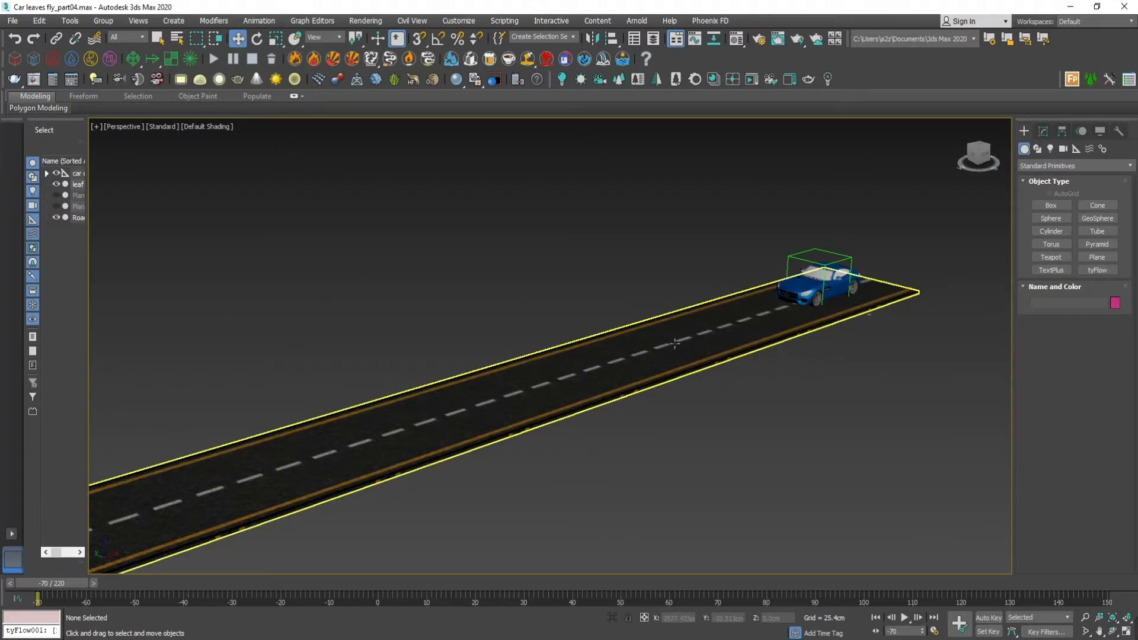
{"action": "middle_click_drag", "start_coordinate": [622, 350], "coordinate": [534, 430], "text": "alt"}
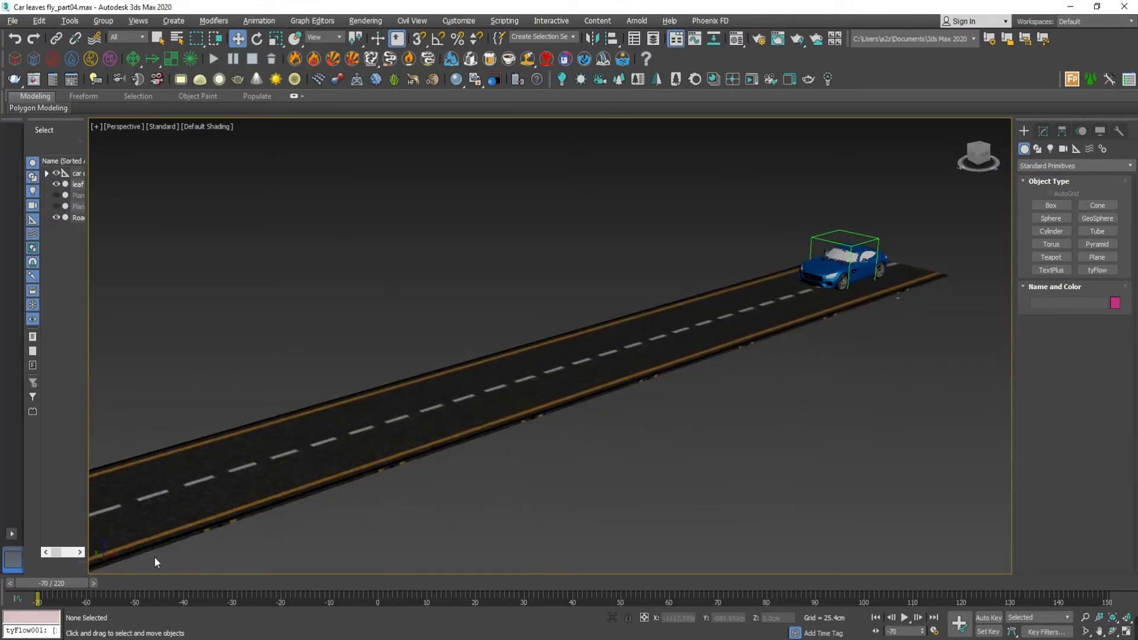
{"action": "left_click_drag", "start_coordinate": [61, 581], "coordinate": [33, 593]}
{"action": "scroll", "coordinate": [394, 465], "scroll_direction": "down", "scroll_amount": 5}
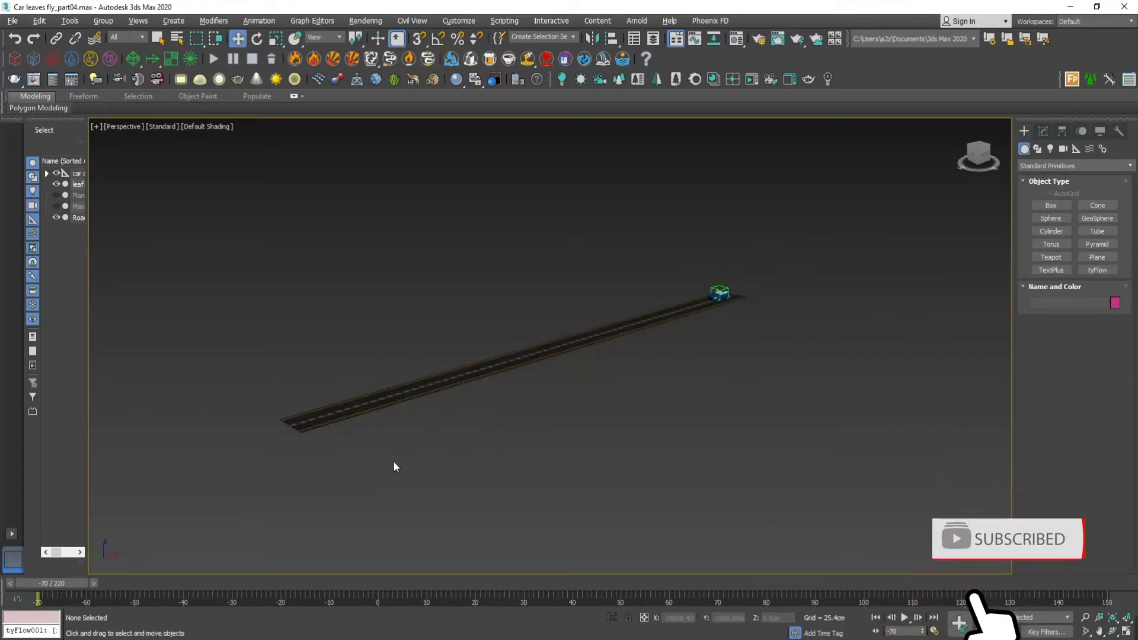
{"action": "key", "text": "w"}
{"action": "left_click", "coordinate": [723, 296]}
{"action": "key", "text": "z"}
{"action": "key", "text": "ctrl+d"}
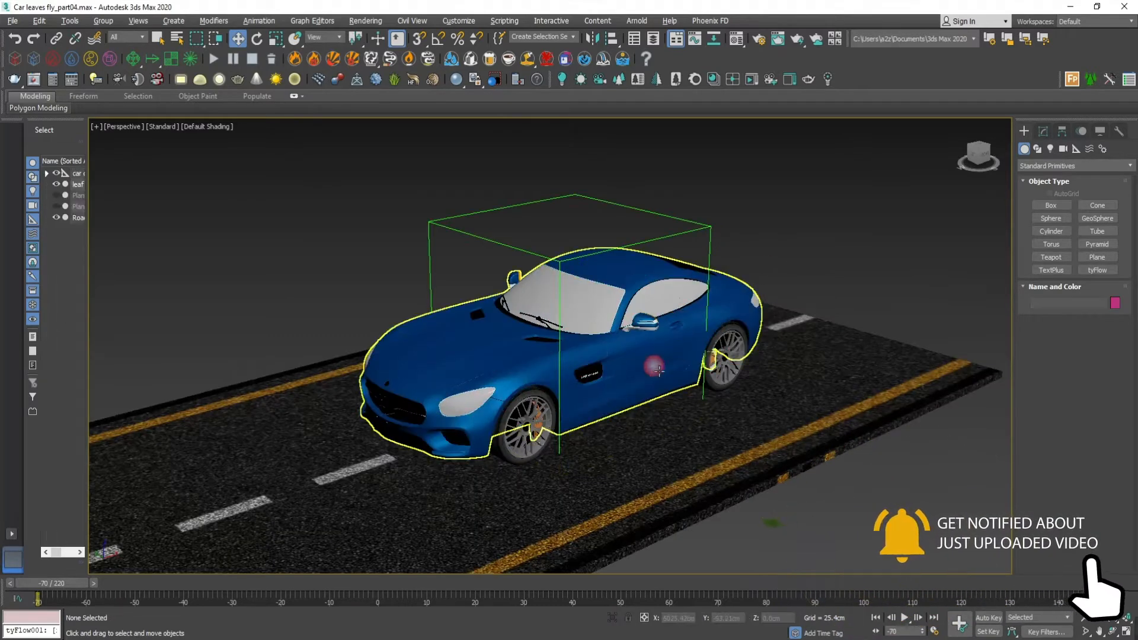
{"action": "middle_click_drag", "start_coordinate": [653, 368], "coordinate": [727, 290]}
{"action": "middle_click_drag", "start_coordinate": [622, 328], "coordinate": [699, 364], "text": "alt"}
Draw a rectangular plane on the road in front of the car in the top view.
{"action": "key", "text": "alt+w"}
{"action": "left_click", "coordinate": [419, 240]}
{"action": "key", "text": "alt+w"}
{"action": "scroll", "coordinate": [486, 293], "scroll_direction": "up", "scroll_amount": 3}
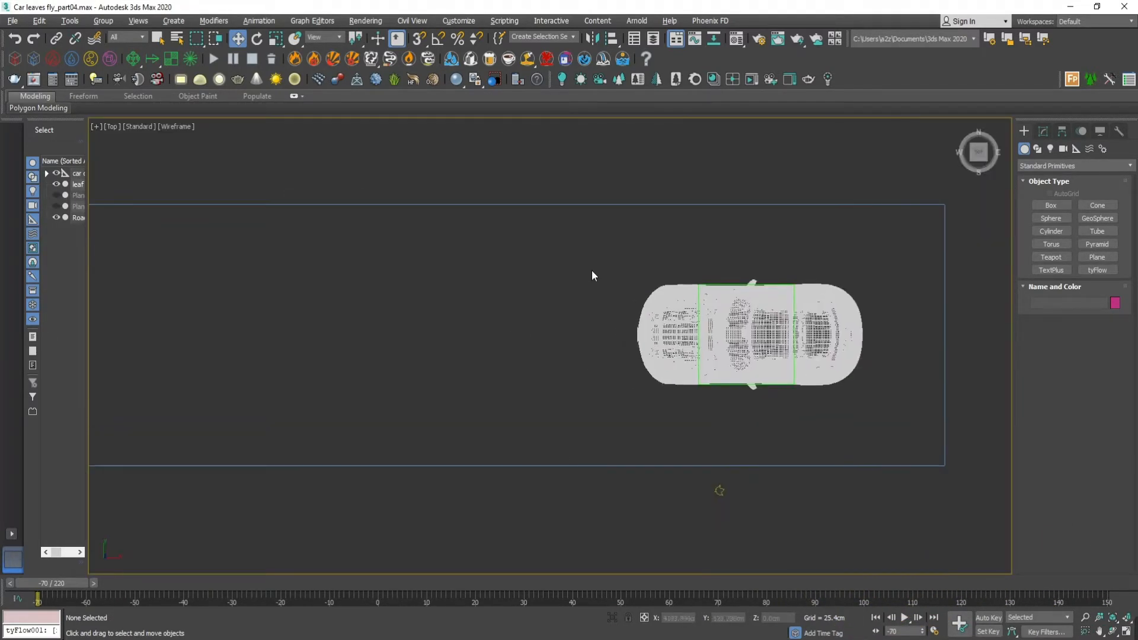
{"action": "left_click", "coordinate": [1097, 256]}
{"action": "left_click_drag", "start_coordinate": [465, 362], "coordinate": [632, 456]}
{"action": "key", "text": "w"}
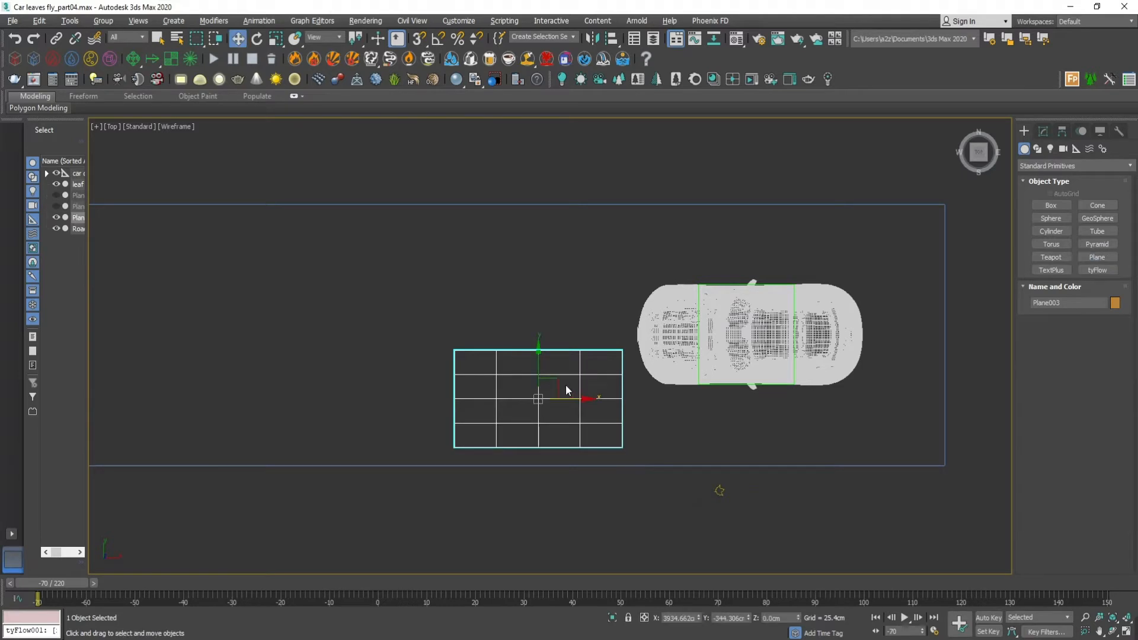
Clone the plane as an independent copy farther down the road, on the opposite lane, and check both planes in perspective.
{"action": "mouse_move", "coordinate": [563, 387]}
{"action": "left_mouse_down", "text": "shift"}
{"action": "mouse_move", "coordinate": [539, 352]}
{"action": "mouse_move", "coordinate": [305, 256]}
{"action": "mouse_move", "coordinate": [224, 275]}
{"action": "mouse_move", "coordinate": [240, 277]}
{"action": "left_mouse_up", "text": "shift"}
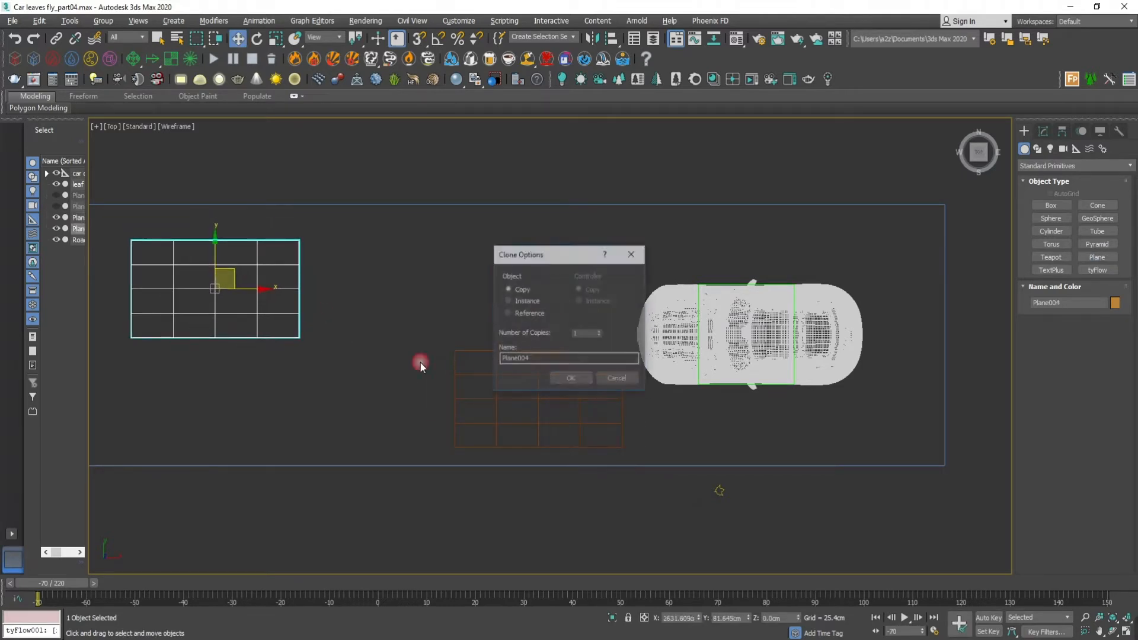
{"action": "left_click", "coordinate": [564, 379]}
{"action": "key", "text": "alt+w"}
{"action": "middle_click", "coordinate": [712, 464]}
{"action": "key", "text": "alt+w"}
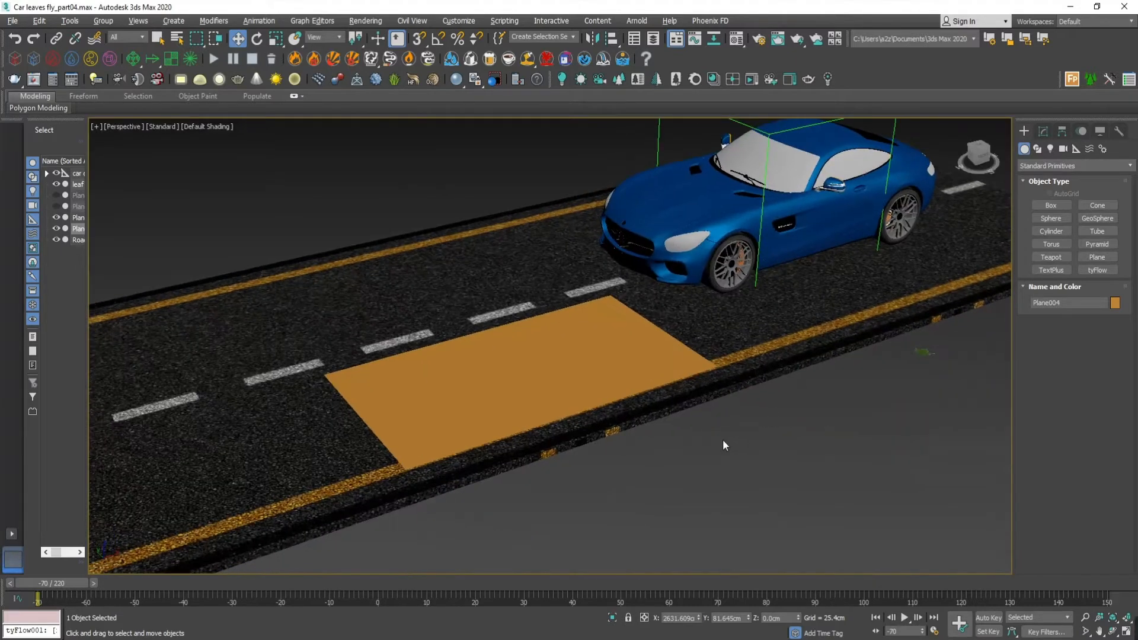
{"action": "scroll", "coordinate": [700, 437], "scroll_direction": "down", "scroll_amount": 2}
{"action": "middle_click_drag", "start_coordinate": [699, 437], "coordinate": [753, 468], "text": "alt"}
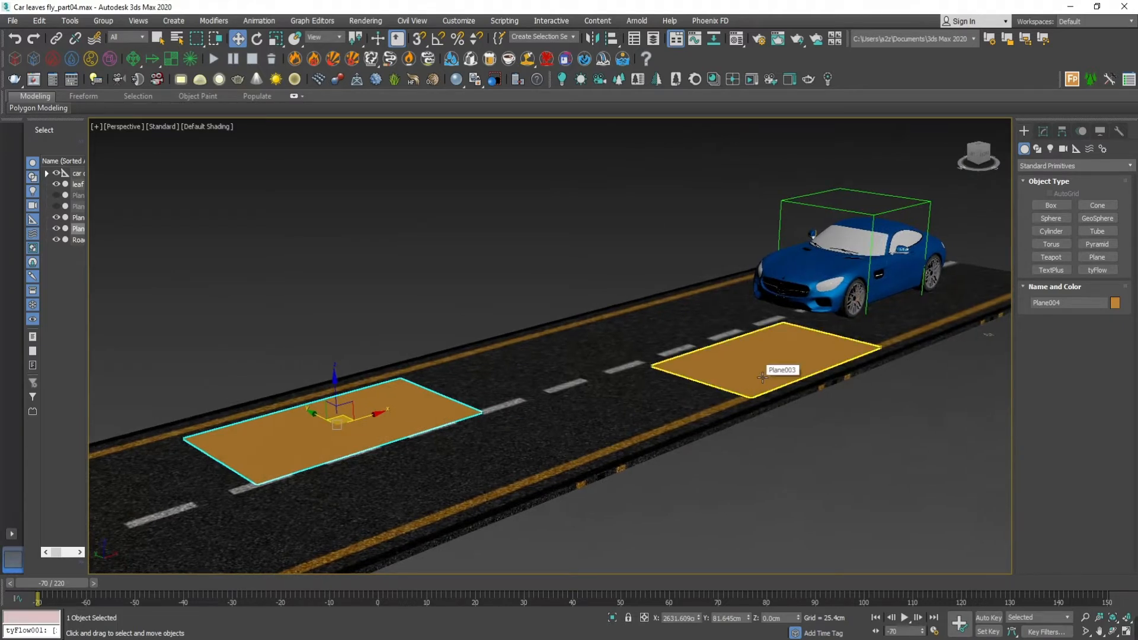
{"action": "middle_click_drag", "start_coordinate": [786, 380], "coordinate": [784, 382]}
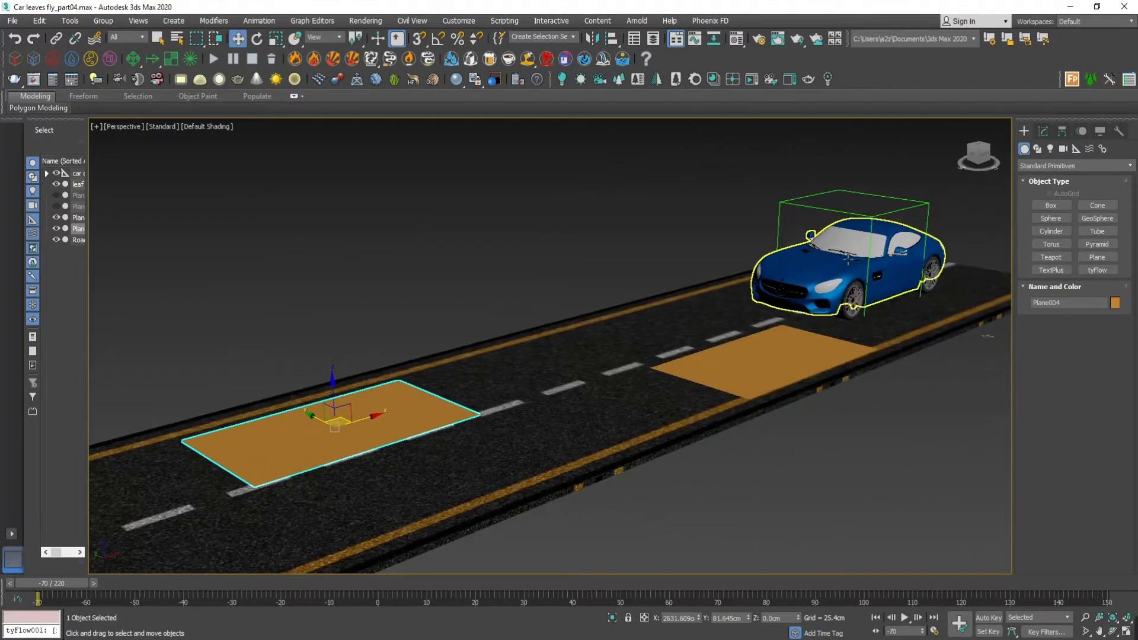
Create a tyFlow object on the empty ground beside the road near the car.
{"action": "left_click", "coordinate": [1105, 272]}
{"action": "middle_click_drag", "start_coordinate": [877, 424], "coordinate": [818, 428]}
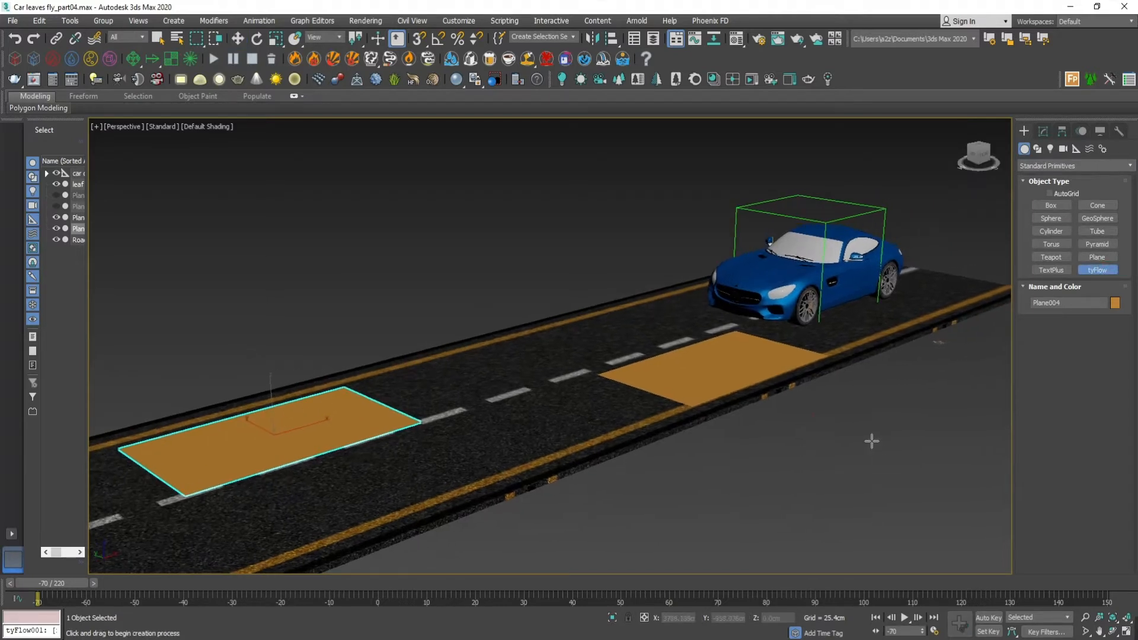
{"action": "left_click_drag", "start_coordinate": [873, 441], "coordinate": [878, 475]}
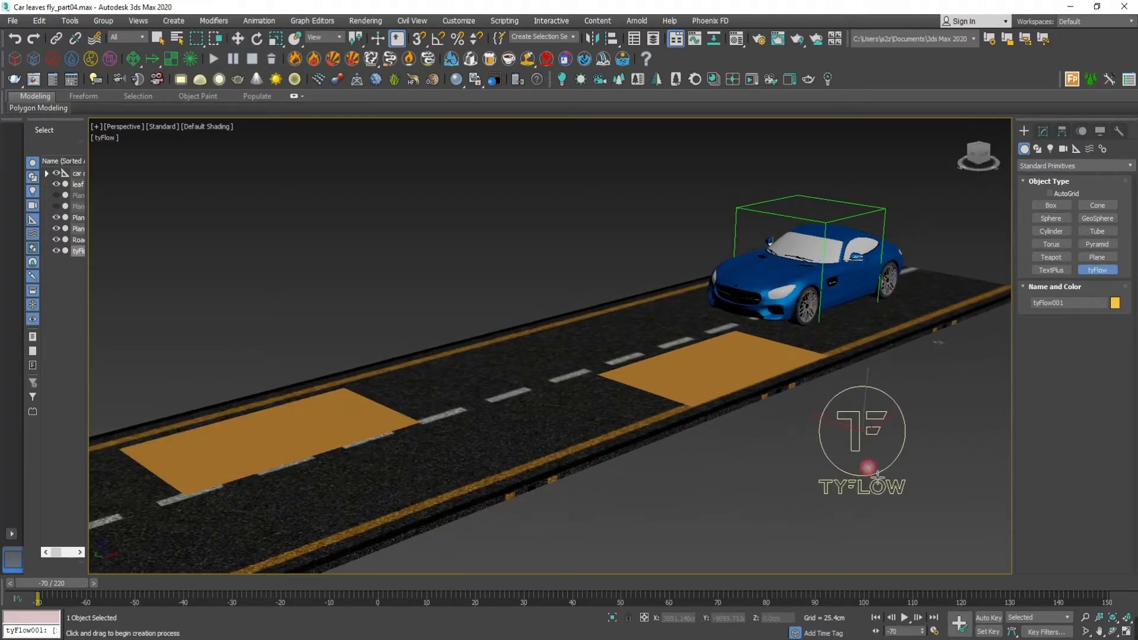
{"action": "key", "text": "w"}
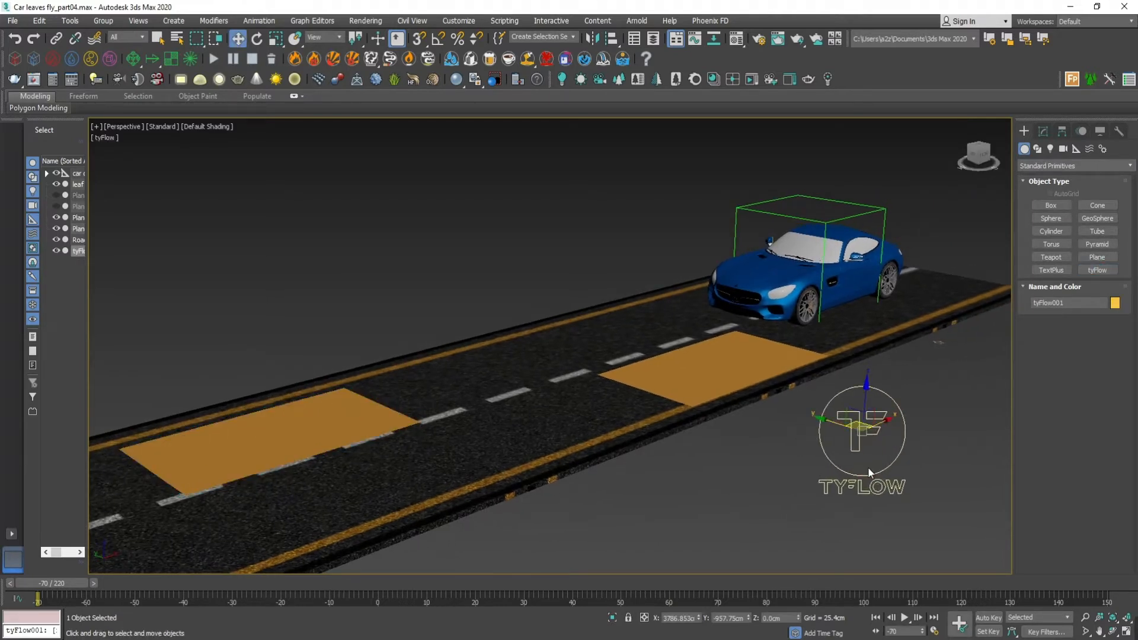
Open the tyFlow editor and load the Simple Scatter Flow preset.
{"action": "left_click", "coordinate": [1045, 133]}
{"action": "left_click", "coordinate": [1066, 325]}
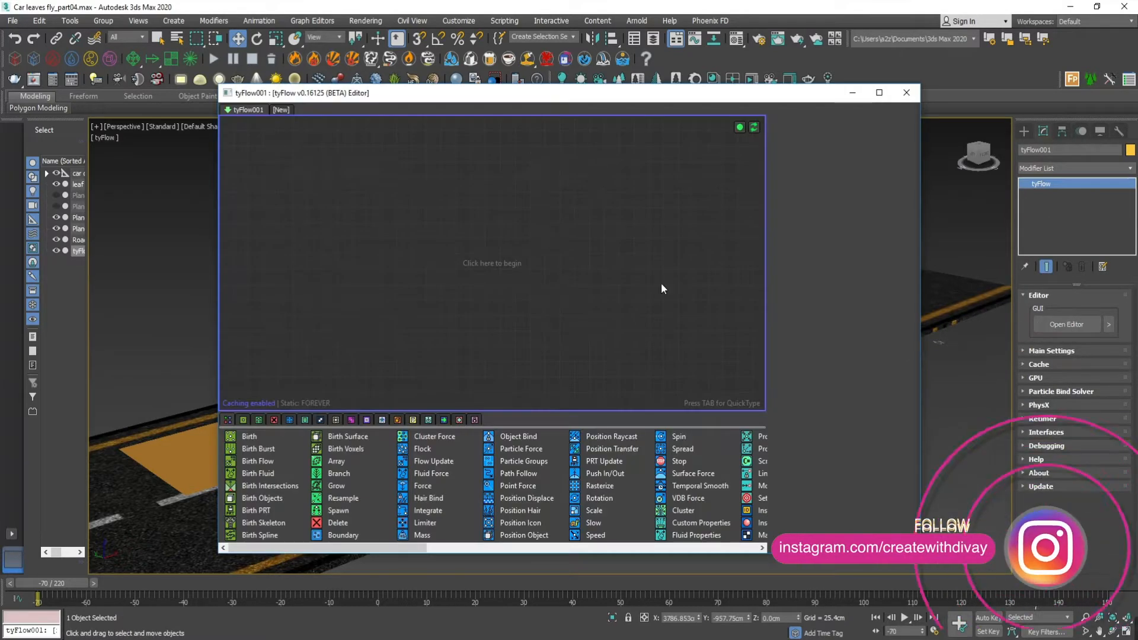
{"action": "left_click_drag", "start_coordinate": [569, 93], "coordinate": [539, 99]}
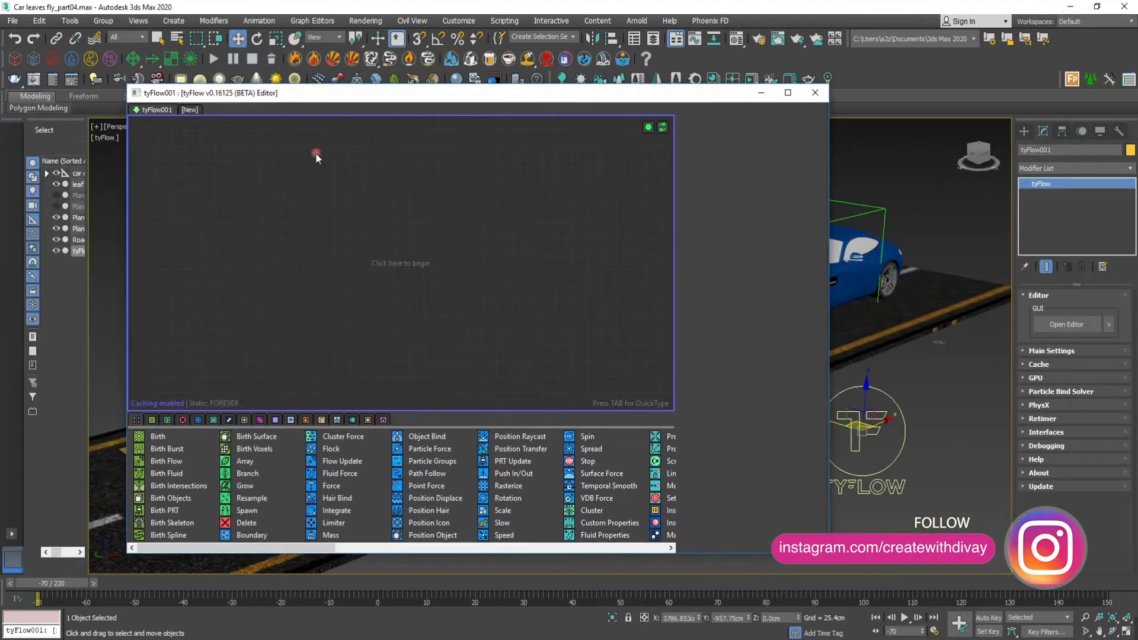
{"action": "right_click", "coordinate": [278, 169]}
{"action": "mouse_move", "coordinate": [315, 212]}
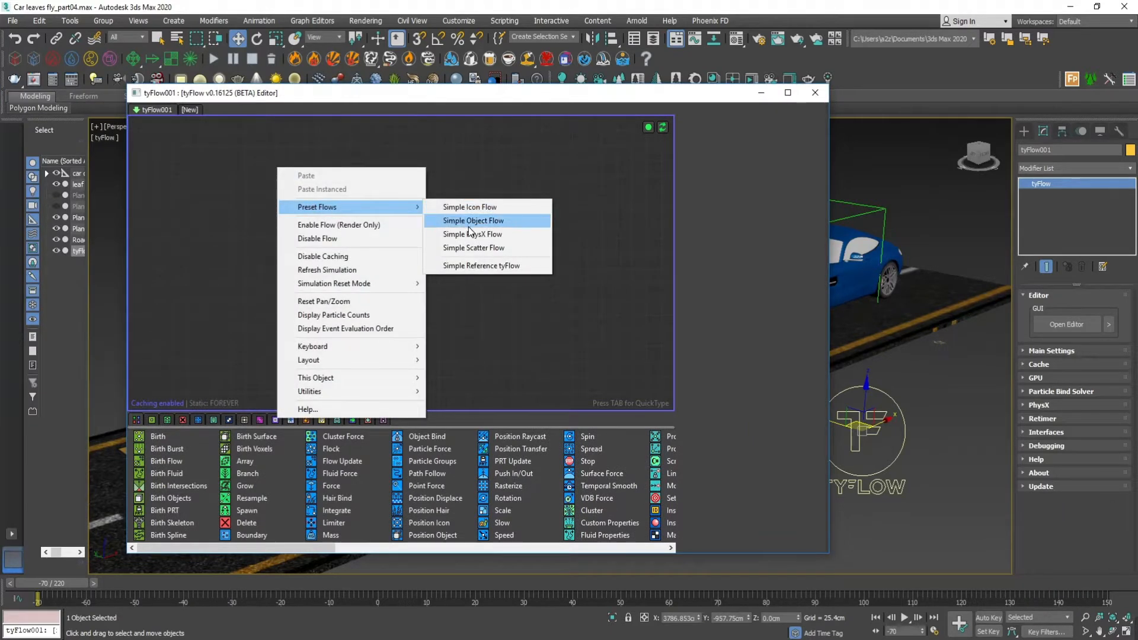
{"action": "left_click", "coordinate": [476, 247]}
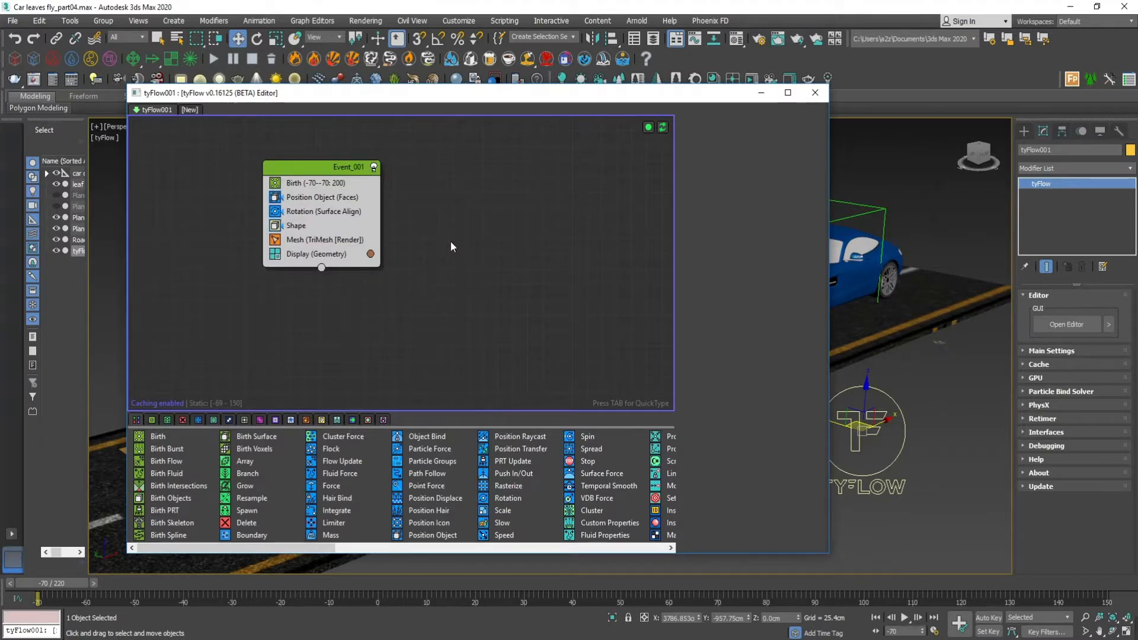
Assign Plane003 and Plane004 as the emitter objects of the event's Position Object operator.
{"action": "left_click_drag", "start_coordinate": [301, 200], "coordinate": [227, 214]}
{"action": "left_click", "coordinate": [227, 212]}
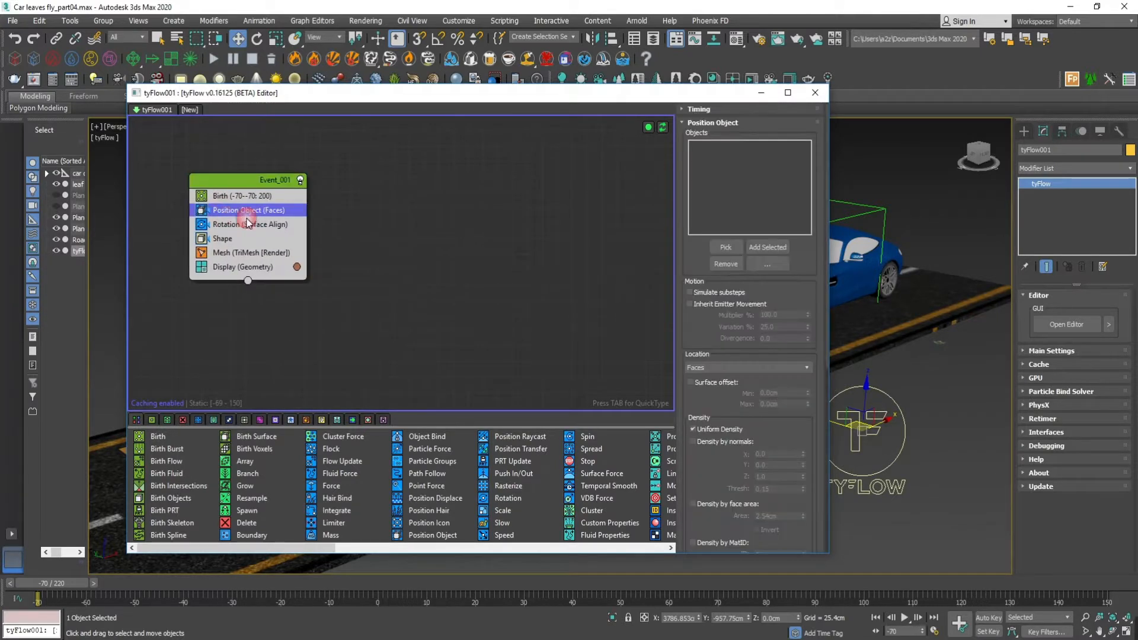
{"action": "left_click", "coordinate": [727, 248]}
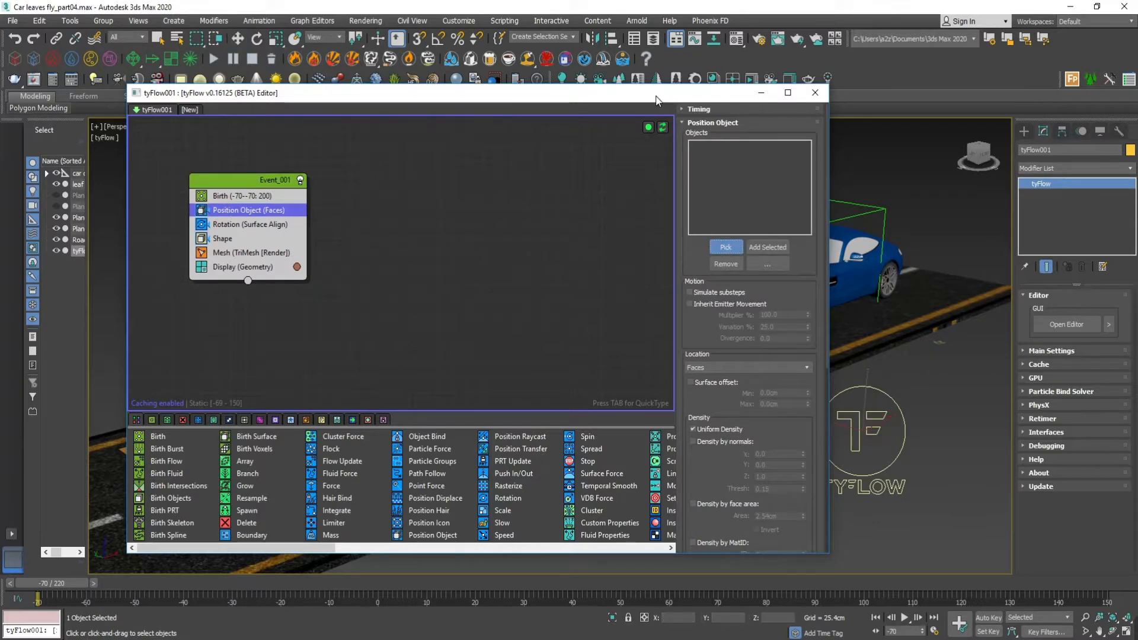
{"action": "left_click_drag", "start_coordinate": [655, 100], "coordinate": [722, 436]}
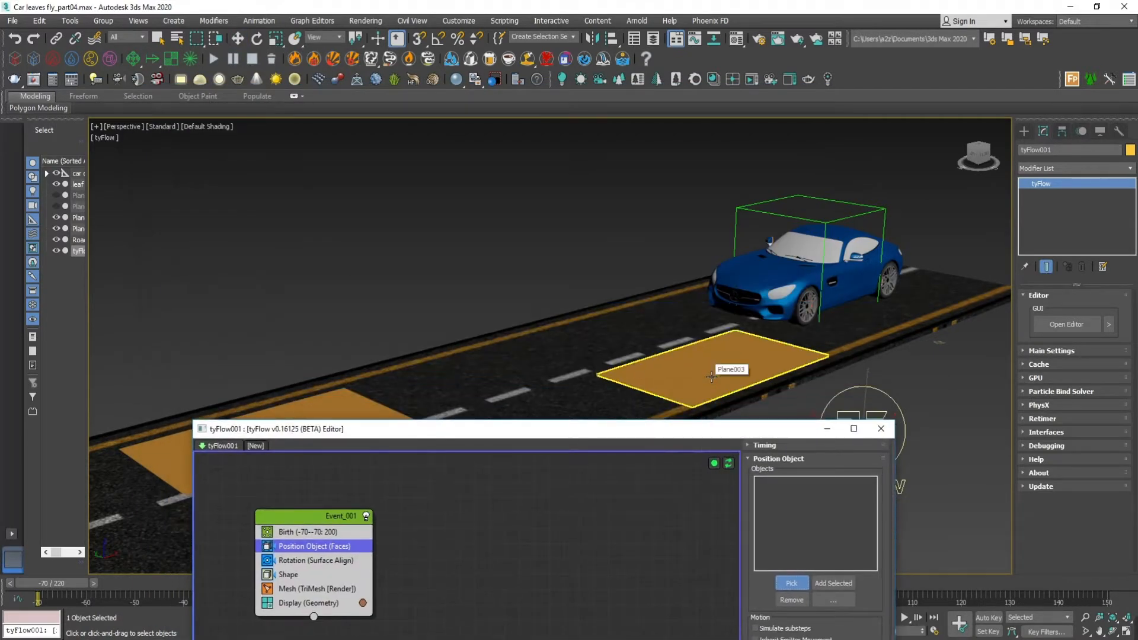
{"action": "left_click", "coordinate": [712, 377]}
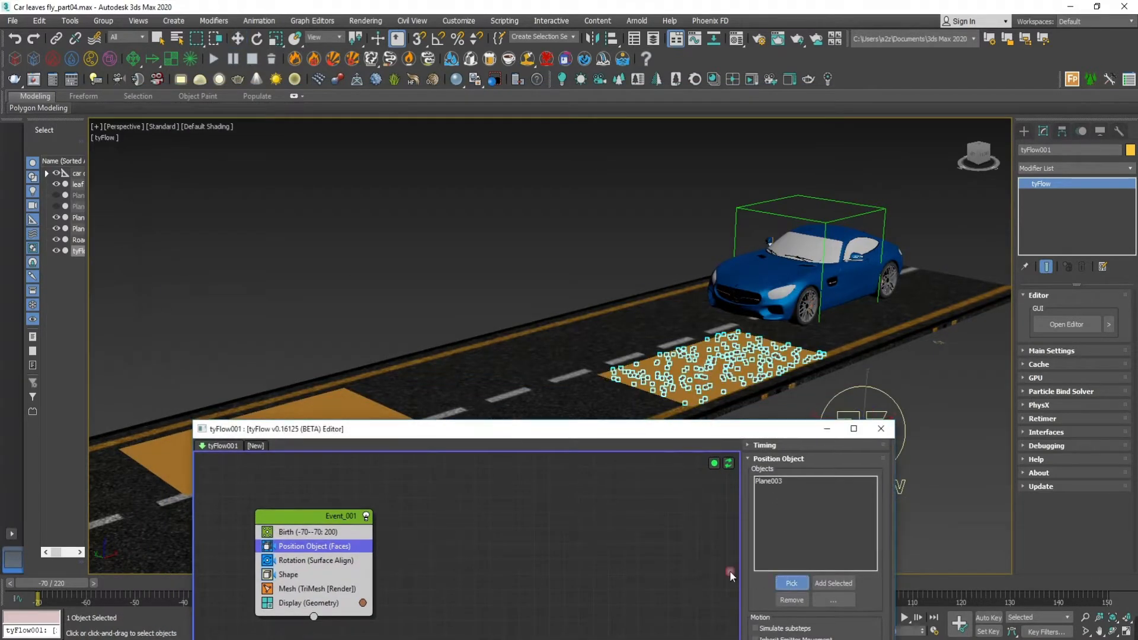
{"action": "left_click", "coordinate": [358, 414]}
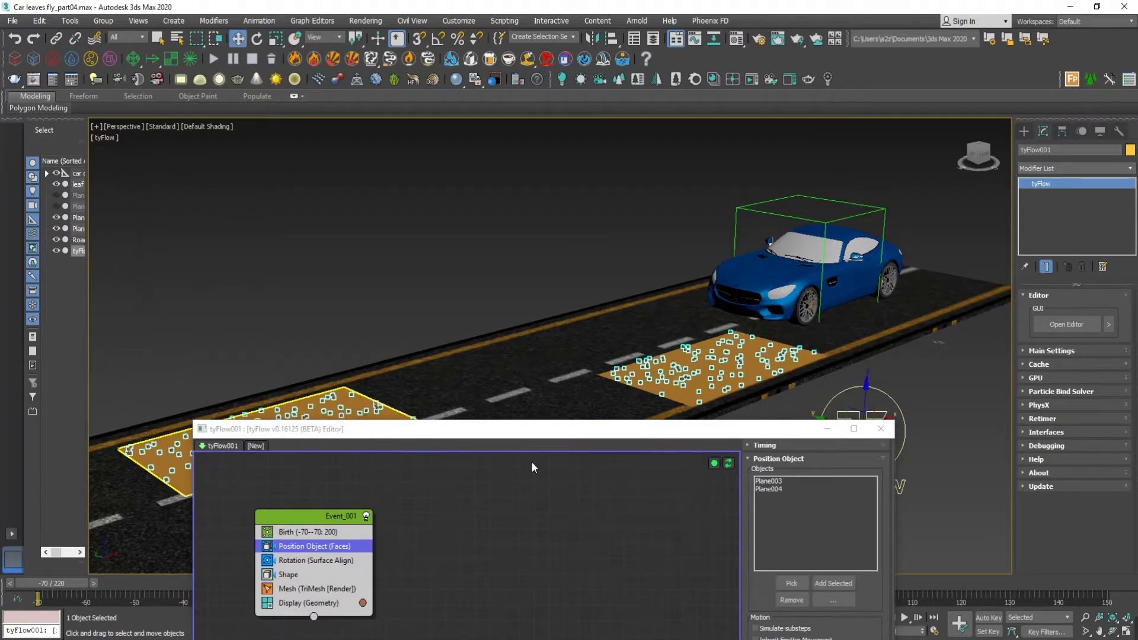
Turn on edged faces in the perspective view and arrange the view so both particle-covered planes are accessible.
{"action": "left_click_drag", "start_coordinate": [658, 426], "coordinate": [632, 399]}
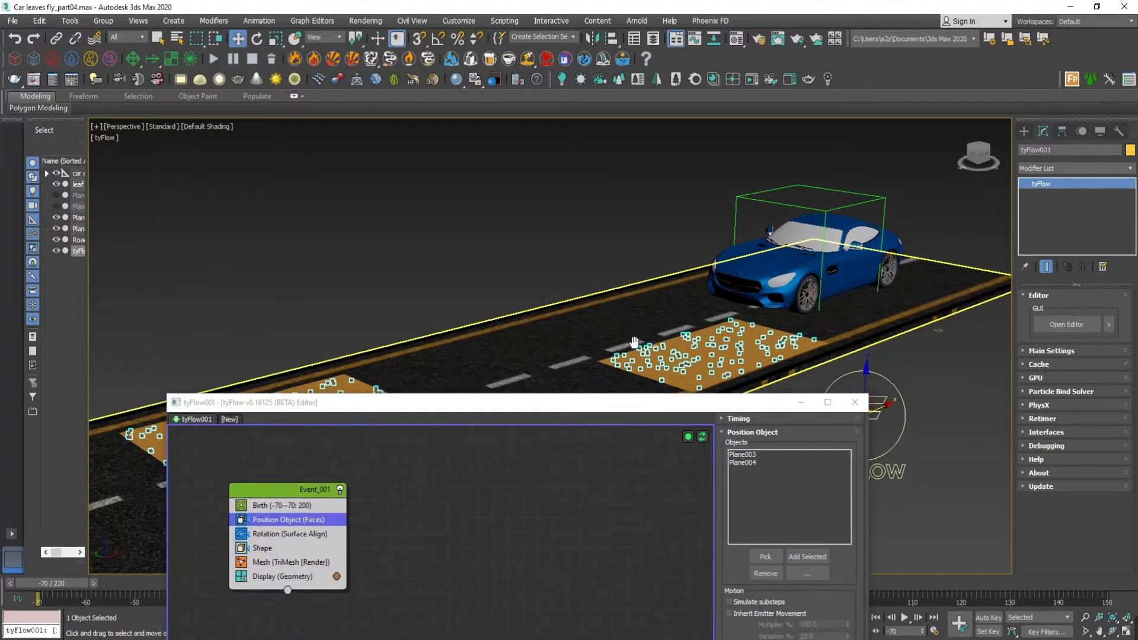
{"action": "key", "text": "F4"}
{"action": "middle_click_drag", "start_coordinate": [633, 338], "coordinate": [628, 306], "text": "alt"}
{"action": "left_click_drag", "start_coordinate": [641, 408], "coordinate": [687, 420]}
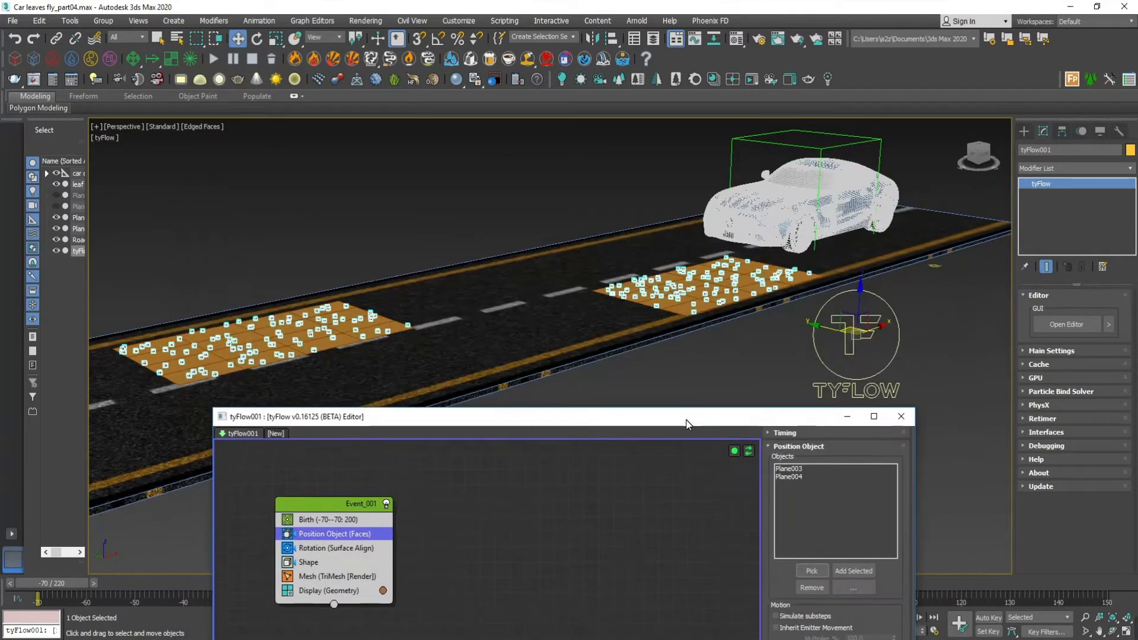
Hide both emitter planes on the road and dismiss the MAXScript error windows.
{"action": "left_click", "coordinate": [692, 306]}
{"action": "left_click", "coordinate": [315, 329], "text": "ctrl"}
{"action": "right_click", "coordinate": [337, 332]}
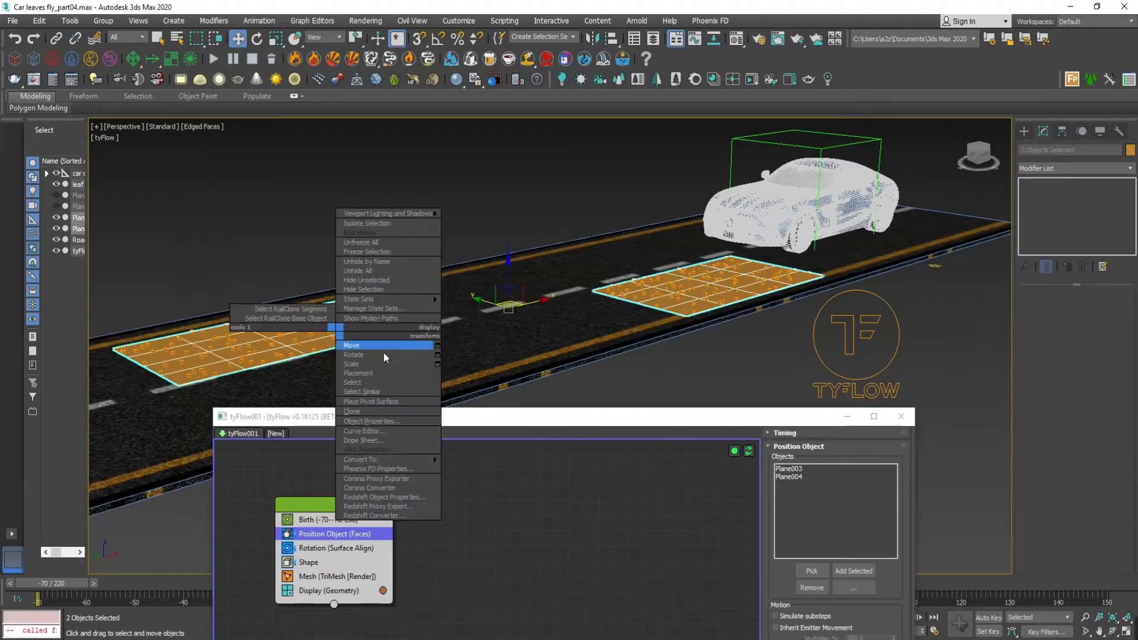
{"action": "left_click", "coordinate": [372, 421]}
{"action": "key", "text": "Return"}
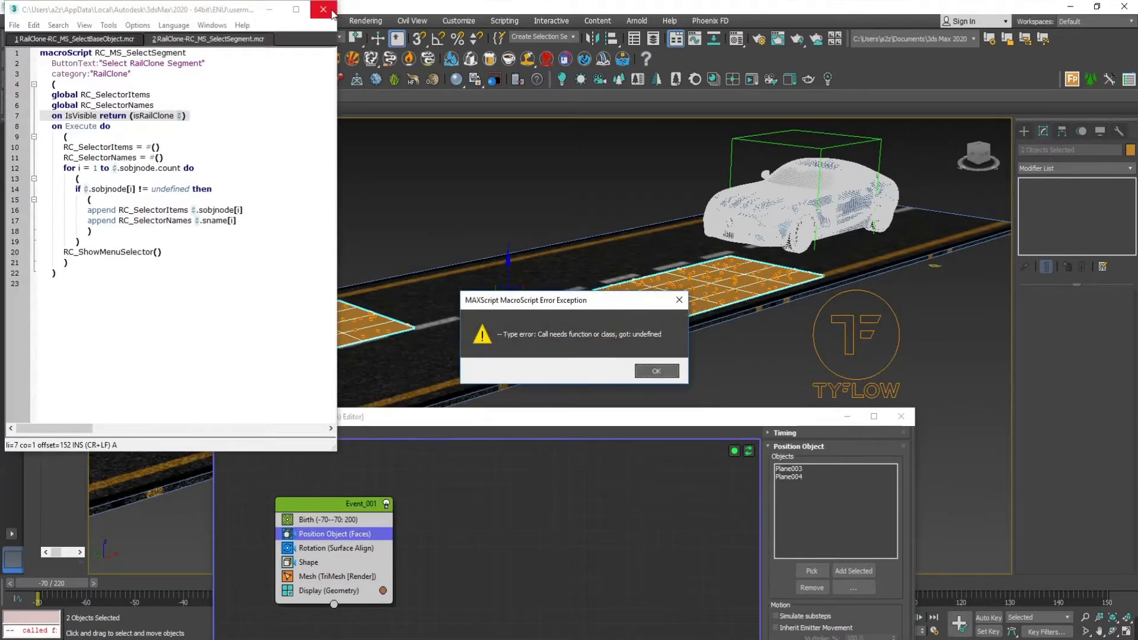
{"action": "left_click", "coordinate": [326, 7]}
{"action": "left_click", "coordinate": [567, 329]}
{"action": "key", "text": "Return"}
{"action": "left_click", "coordinate": [675, 132]}
{"action": "right_click", "coordinate": [671, 307]}
{"action": "left_click", "coordinate": [694, 266]}
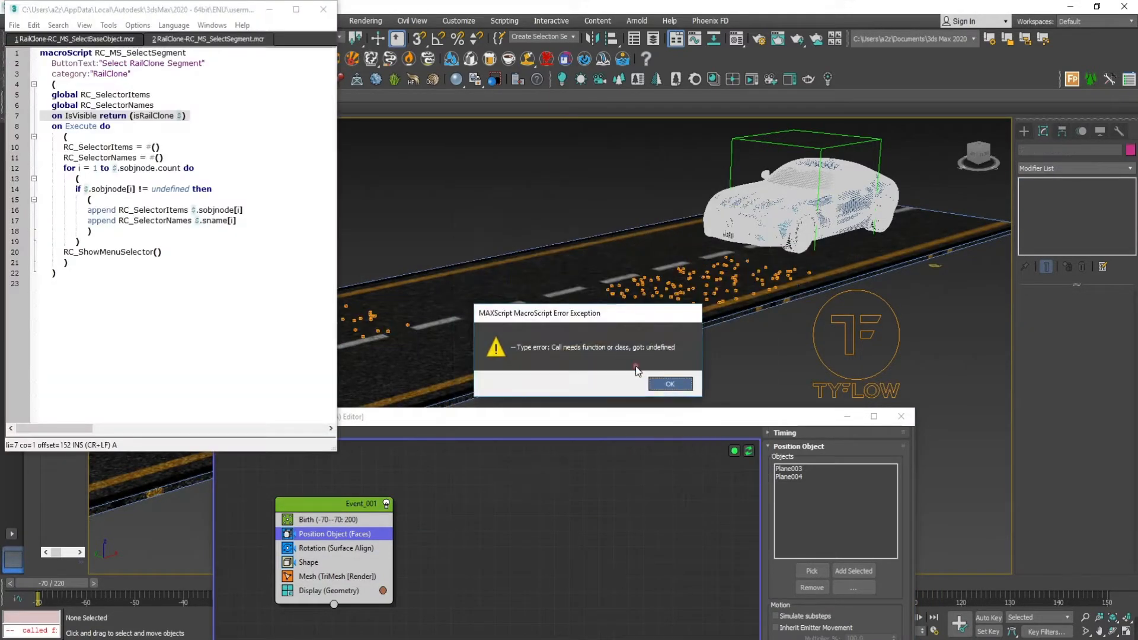
{"action": "key", "text": "Return"}
{"action": "key", "text": "Return"}
{"action": "left_click", "coordinate": [419, 179]}
Insert a Collision operator between Shape and Mesh in Event_001 and set Road as its collider.
{"action": "left_click_drag", "start_coordinate": [494, 415], "coordinate": [510, 182]}
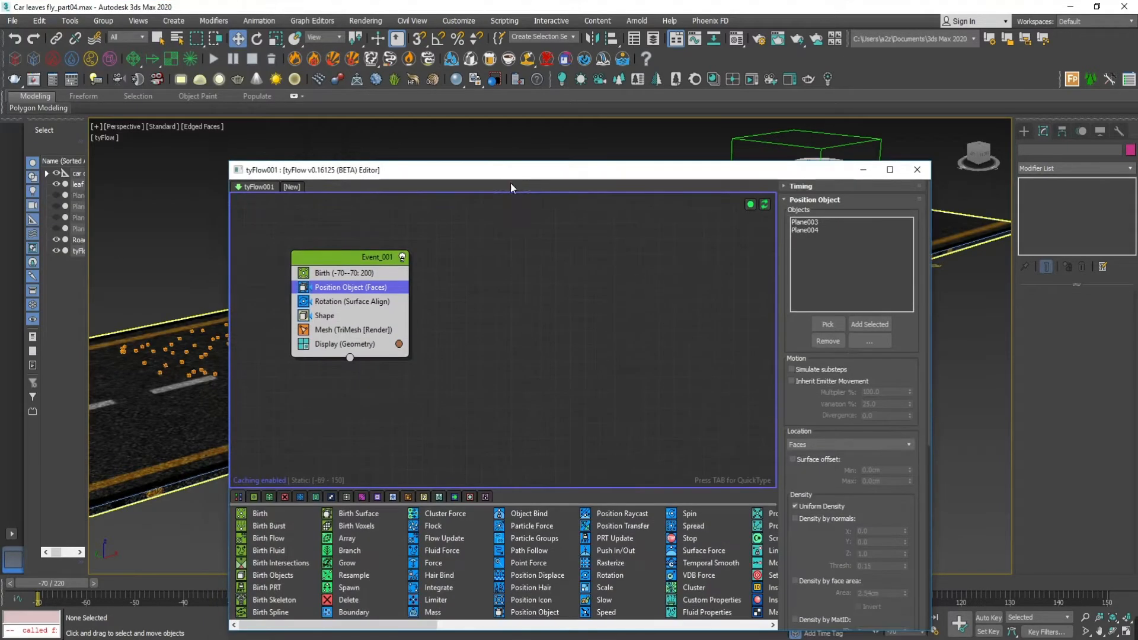
{"action": "left_click", "coordinate": [452, 579]}
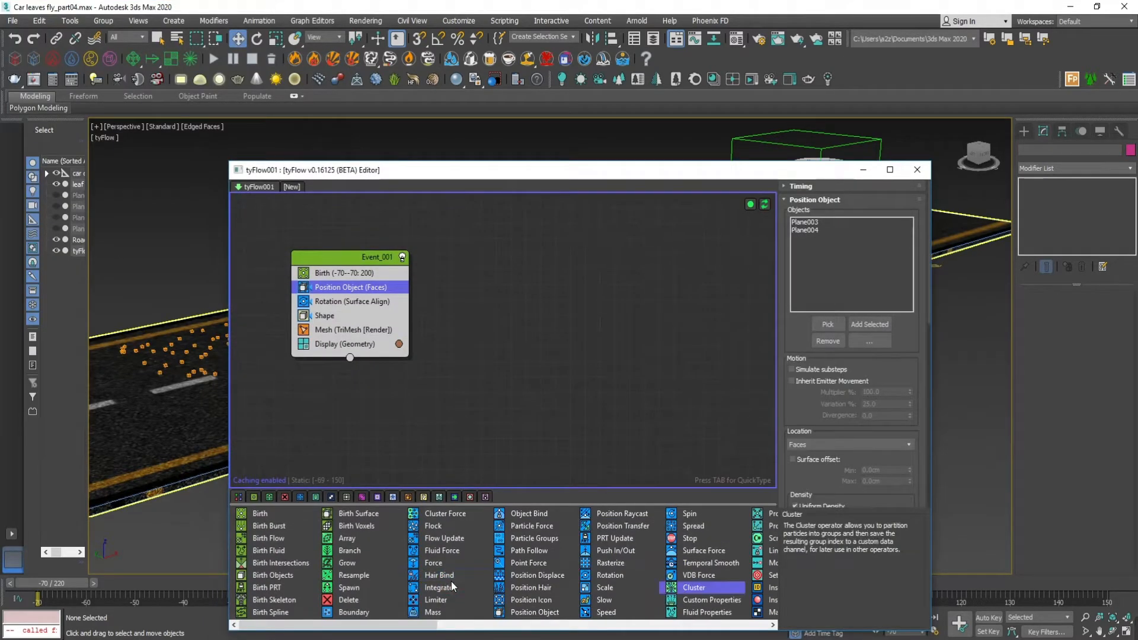
{"action": "scroll", "coordinate": [452, 586], "scroll_direction": "down", "scroll_amount": 5}
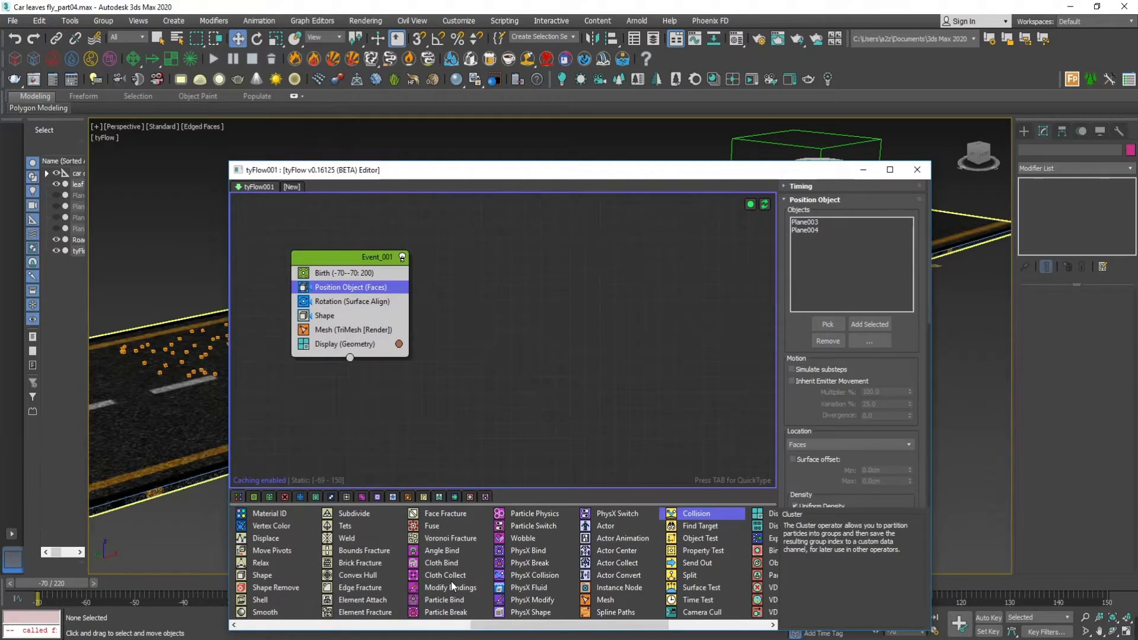
{"action": "left_click_drag", "start_coordinate": [702, 517], "coordinate": [417, 404]}
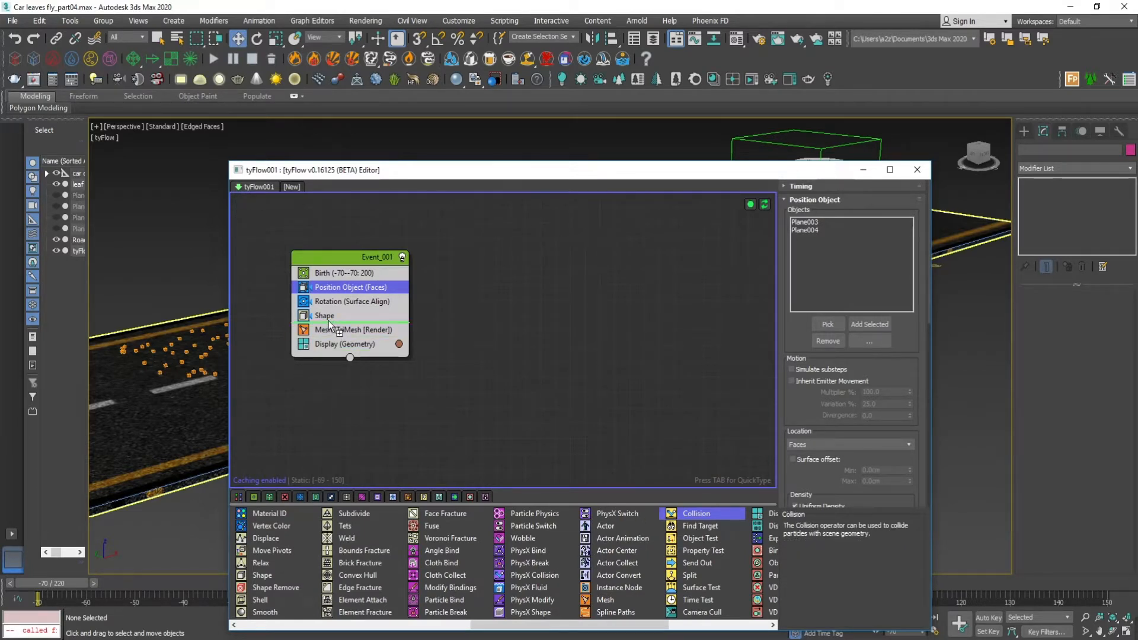
{"action": "left_click_drag", "start_coordinate": [329, 323], "coordinate": [330, 324]}
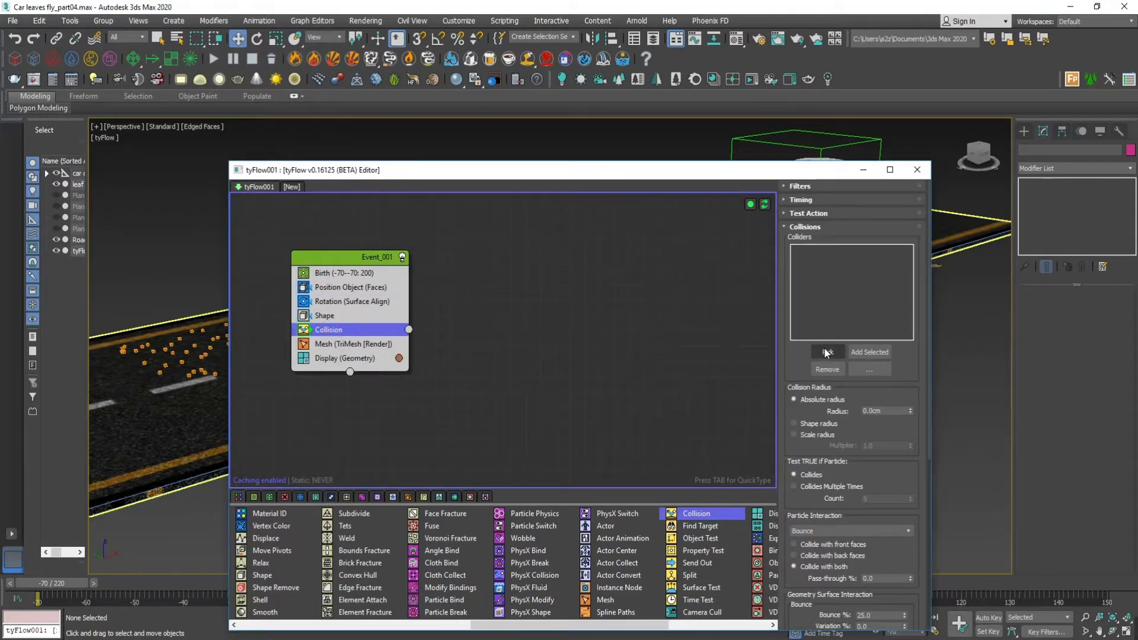
{"action": "left_click", "coordinate": [183, 426]}
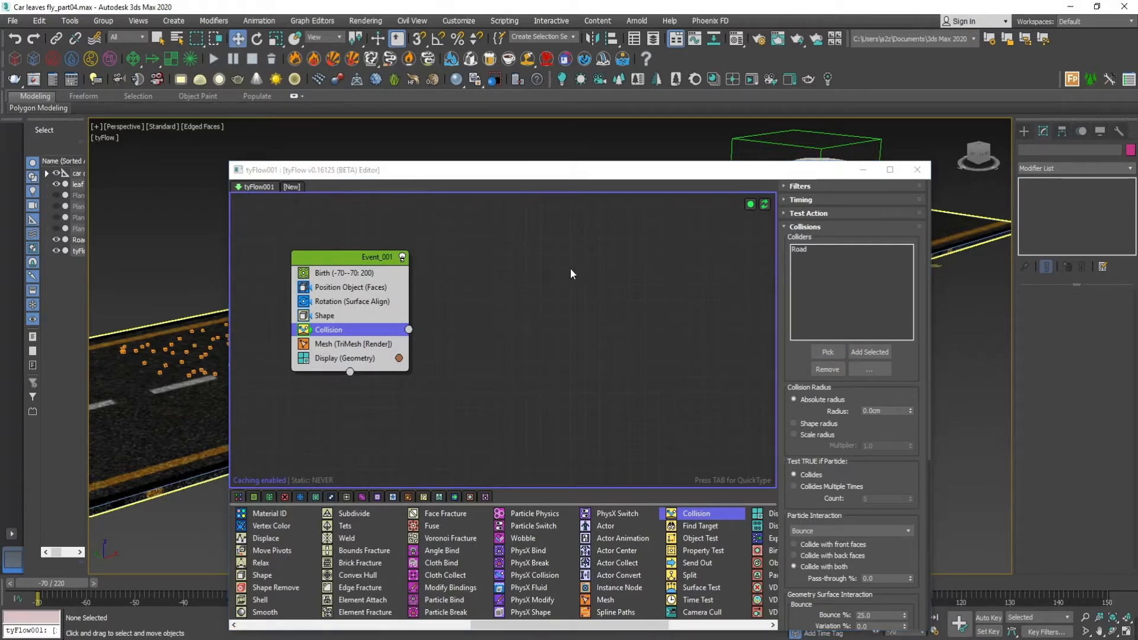
Insert a Force operator between Shape and Collision in Event_001.
{"action": "left_click_drag", "start_coordinate": [554, 175], "coordinate": [583, 157]}
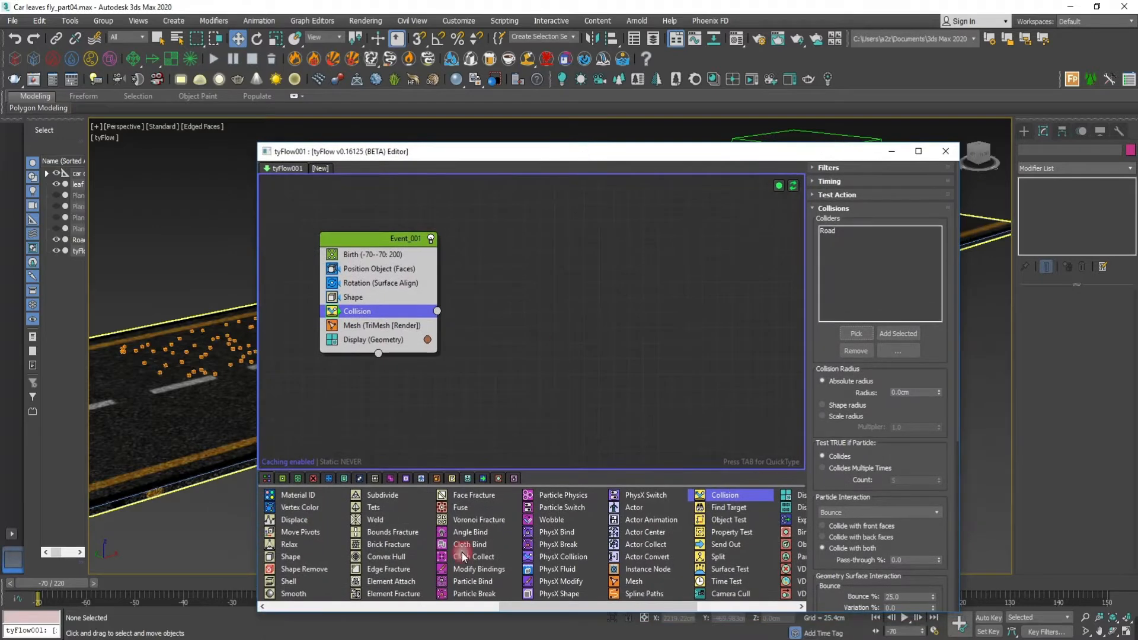
{"action": "left_click", "coordinate": [462, 545]}
{"action": "scroll", "coordinate": [459, 547], "scroll_direction": "up", "scroll_amount": 5}
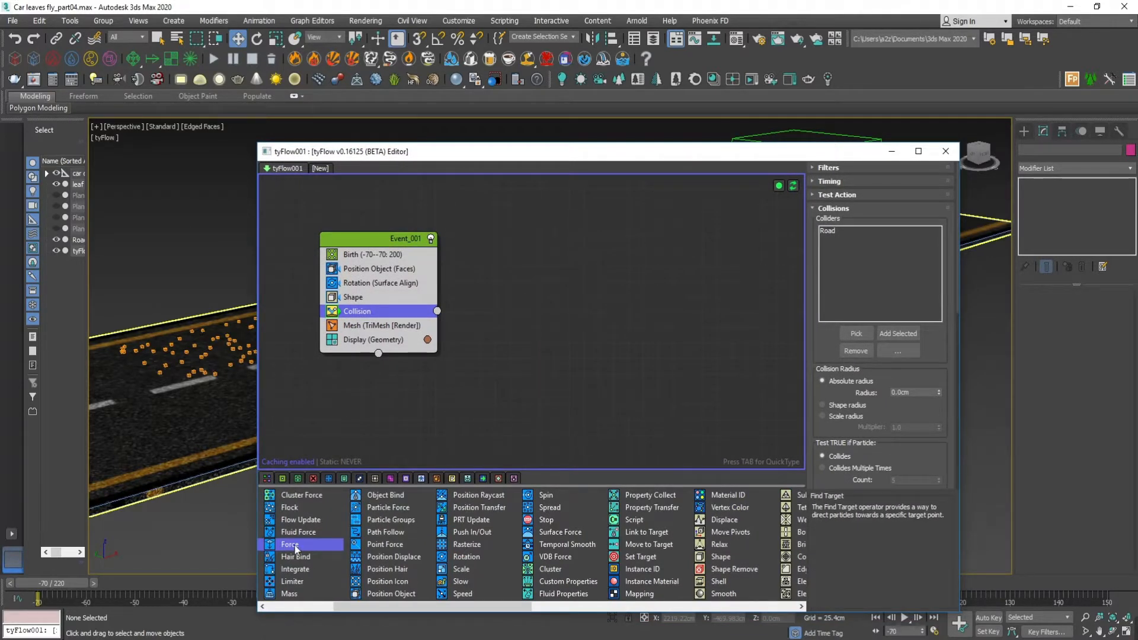
{"action": "left_click_drag", "start_coordinate": [363, 307], "coordinate": [364, 310]}
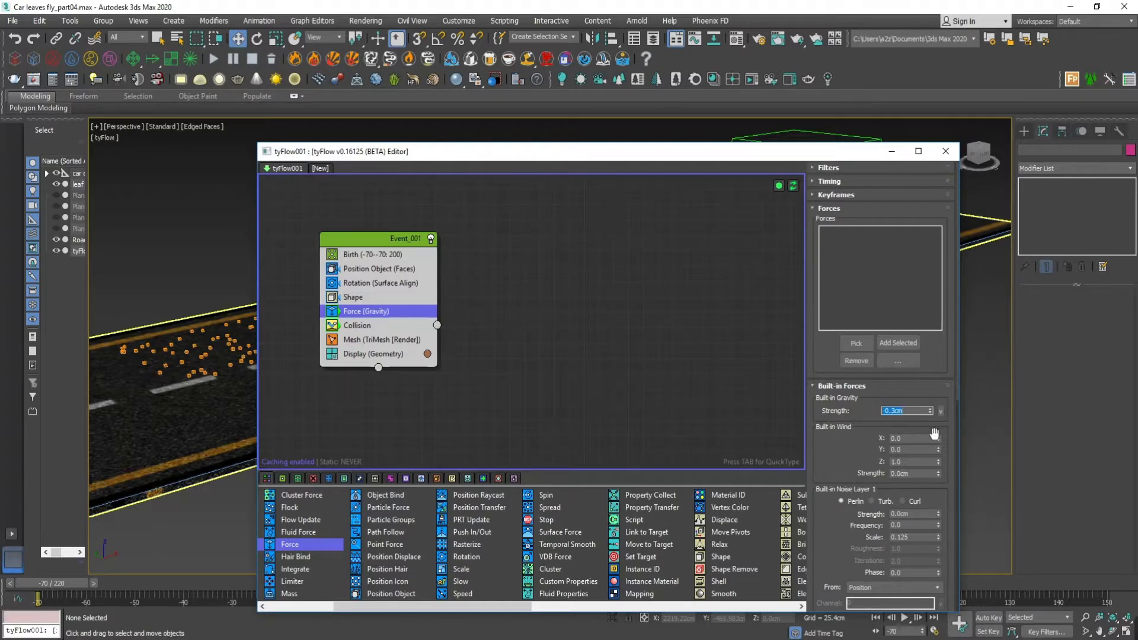
{"action": "left_click_drag", "start_coordinate": [850, 445], "coordinate": [850, 420]}
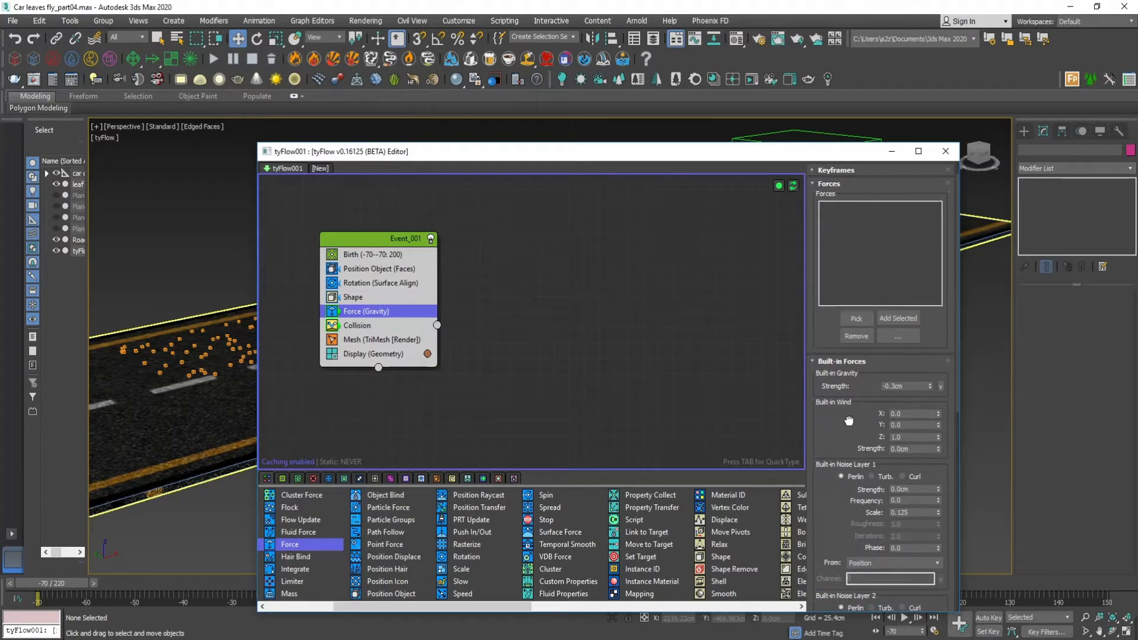
Shrink the tyFlow editor window and move it clear of the car and the particle areas.
{"action": "left_click_drag", "start_coordinate": [624, 158], "coordinate": [605, 61]}
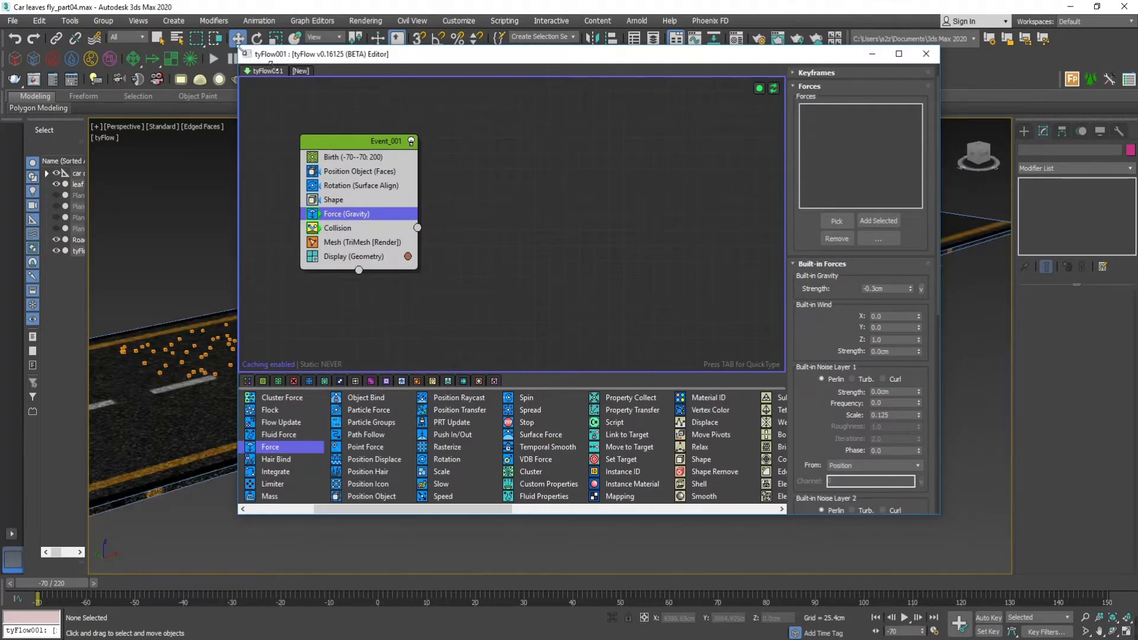
{"action": "left_click_drag", "start_coordinate": [239, 48], "coordinate": [422, 237]}
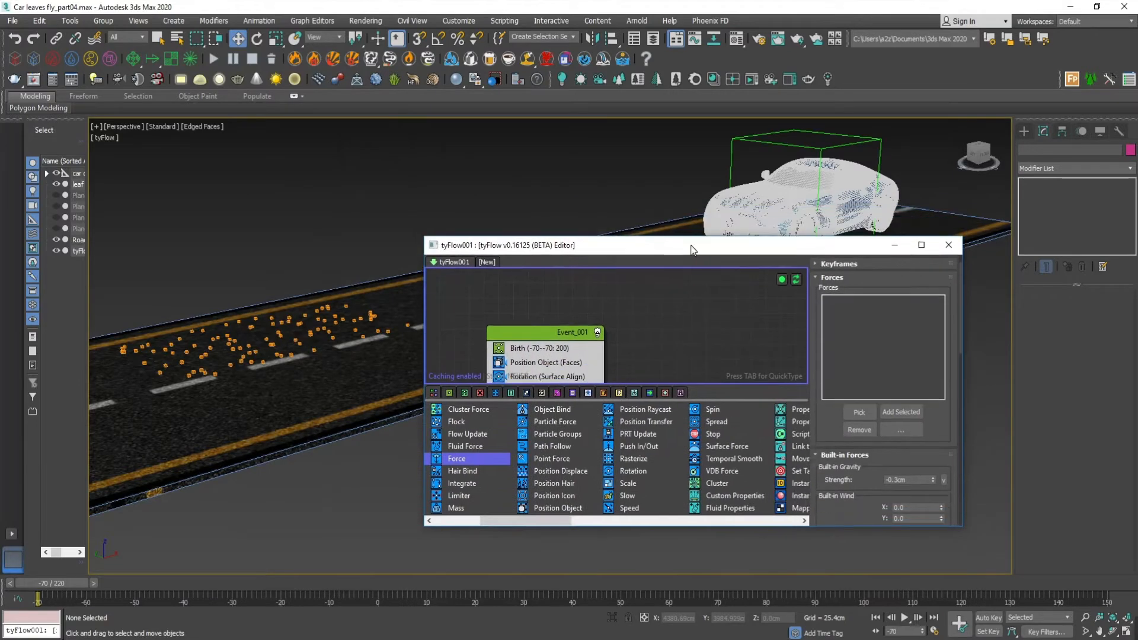
{"action": "left_click_drag", "start_coordinate": [693, 249], "coordinate": [686, 300]}
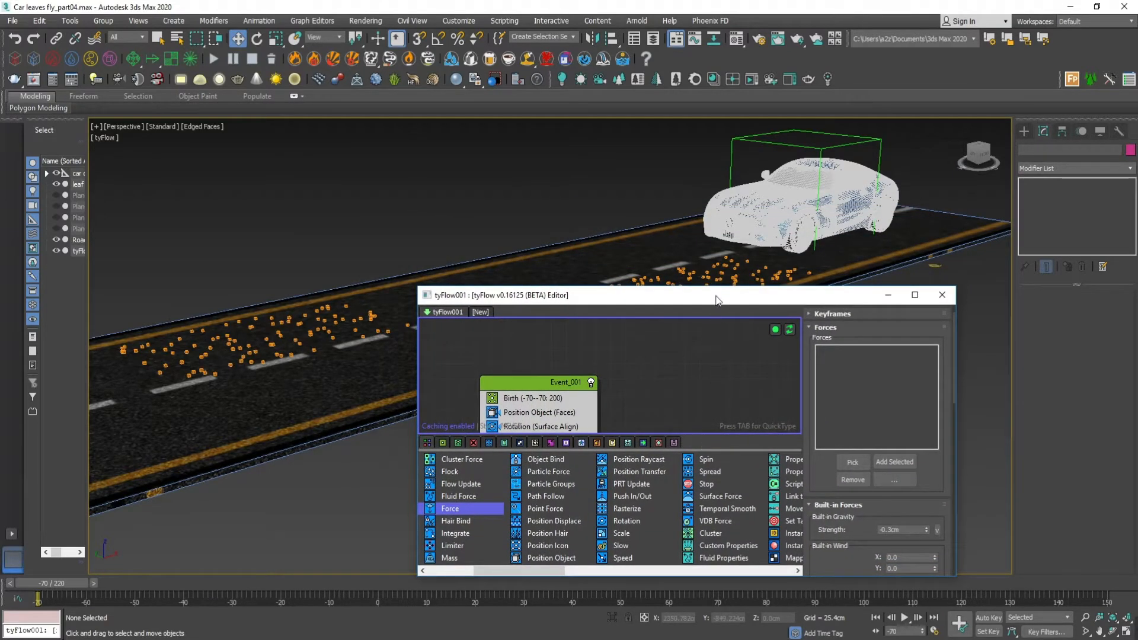
{"action": "left_click_drag", "start_coordinate": [719, 293], "coordinate": [446, 390]}
Draw a small plane about 57 cm long and 79 cm wide beside the road next to the leaf, using the Top view.
{"action": "left_click", "coordinate": [1024, 131]}
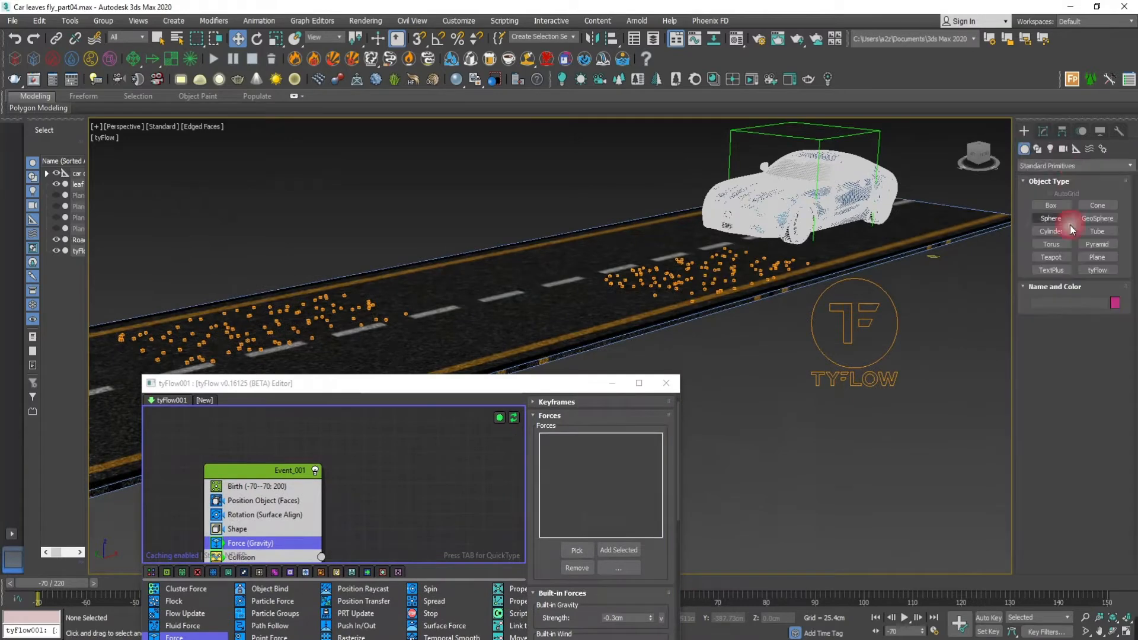
{"action": "left_click", "coordinate": [1098, 257]}
{"action": "key", "text": "alt+w"}
{"action": "key", "text": "alt+w"}
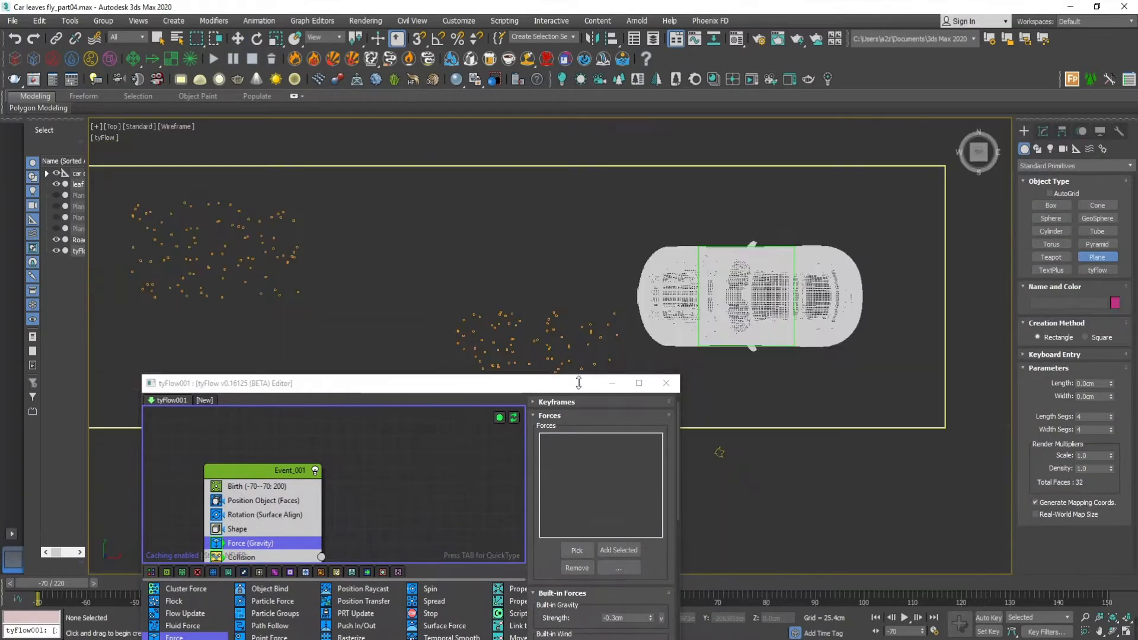
{"action": "middle_click_drag", "start_coordinate": [861, 380], "coordinate": [821, 258]}
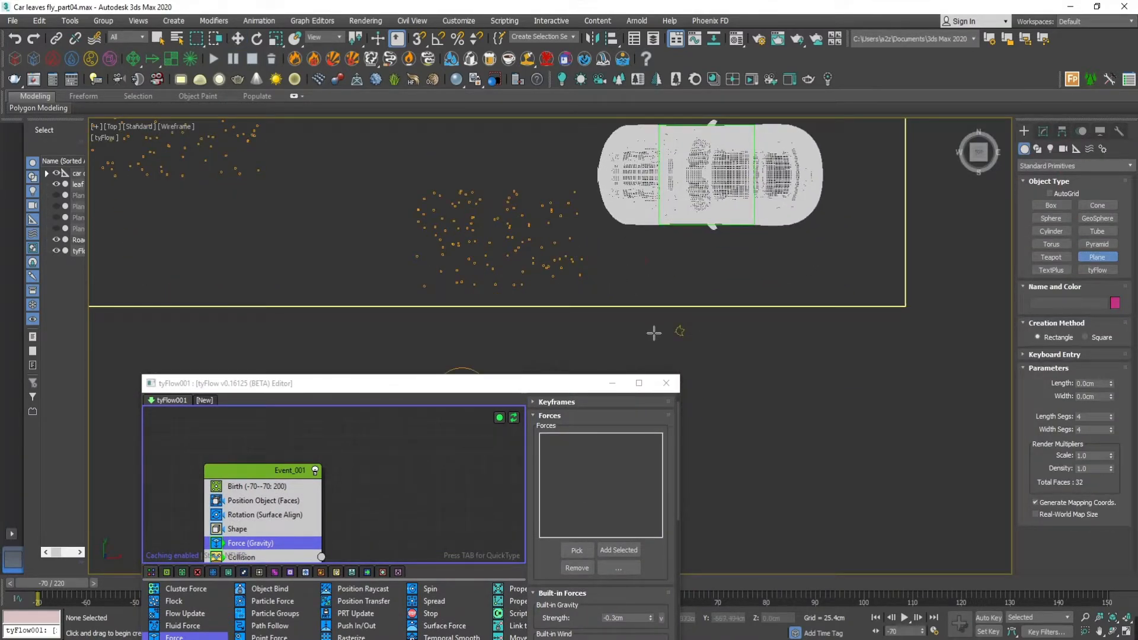
{"action": "left_click_drag", "start_coordinate": [643, 324], "coordinate": [655, 336]}
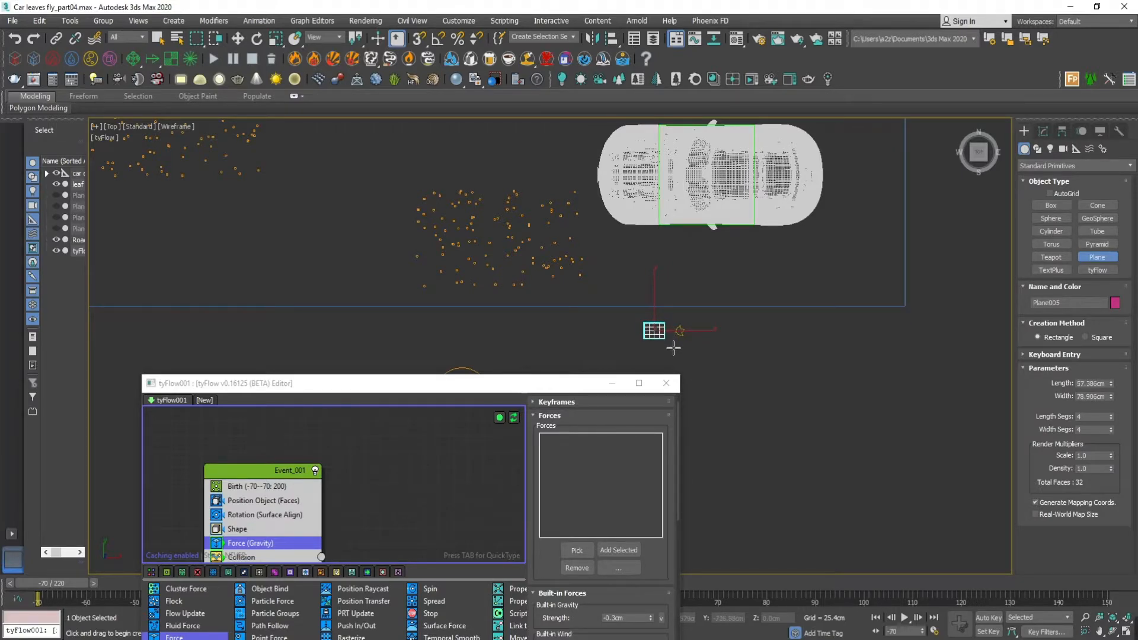
{"action": "key", "text": "w"}
{"action": "key", "text": "alt+w"}
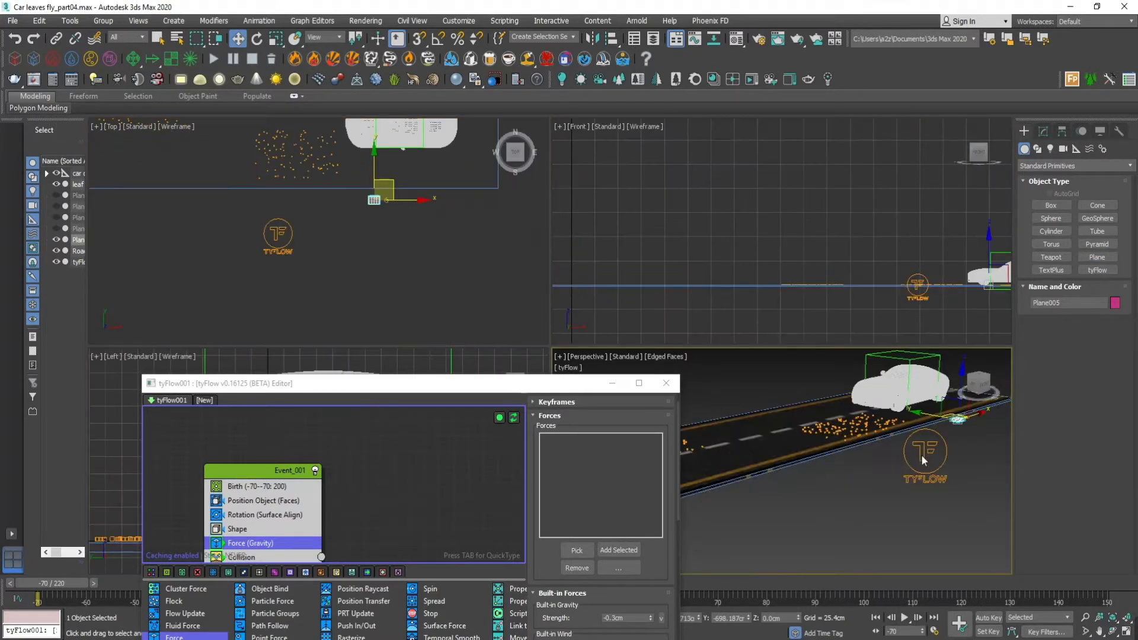
{"action": "key", "text": "alt+w"}
{"action": "left_click", "coordinate": [871, 255]}
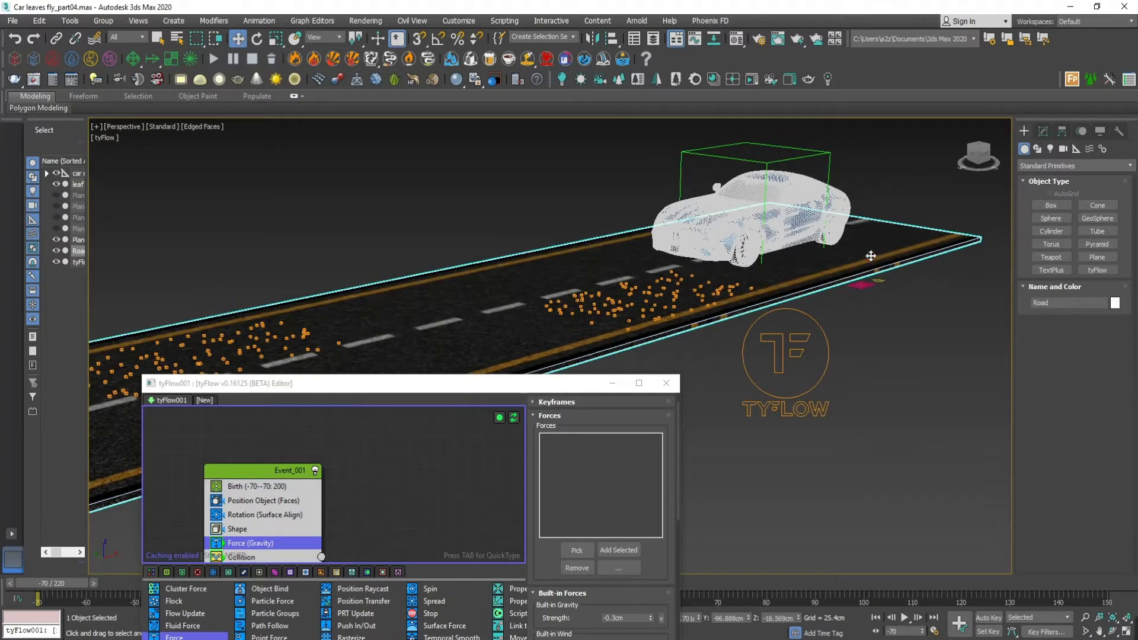
{"action": "key", "text": "z"}
{"action": "middle_click_drag", "start_coordinate": [727, 364], "coordinate": [746, 406], "text": "alt"}
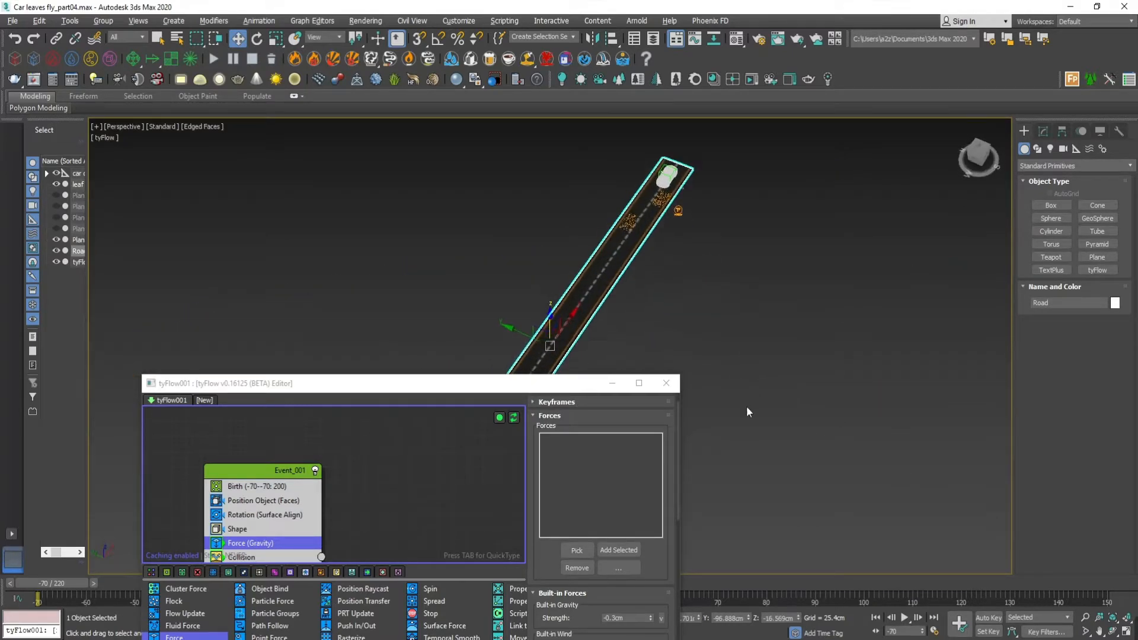
Select the new plane beside the road and frame it together with the leaf in the Perspective view.
{"action": "key", "text": "alt+w"}
{"action": "right_click", "coordinate": [351, 207]}
{"action": "key", "text": "alt+w"}
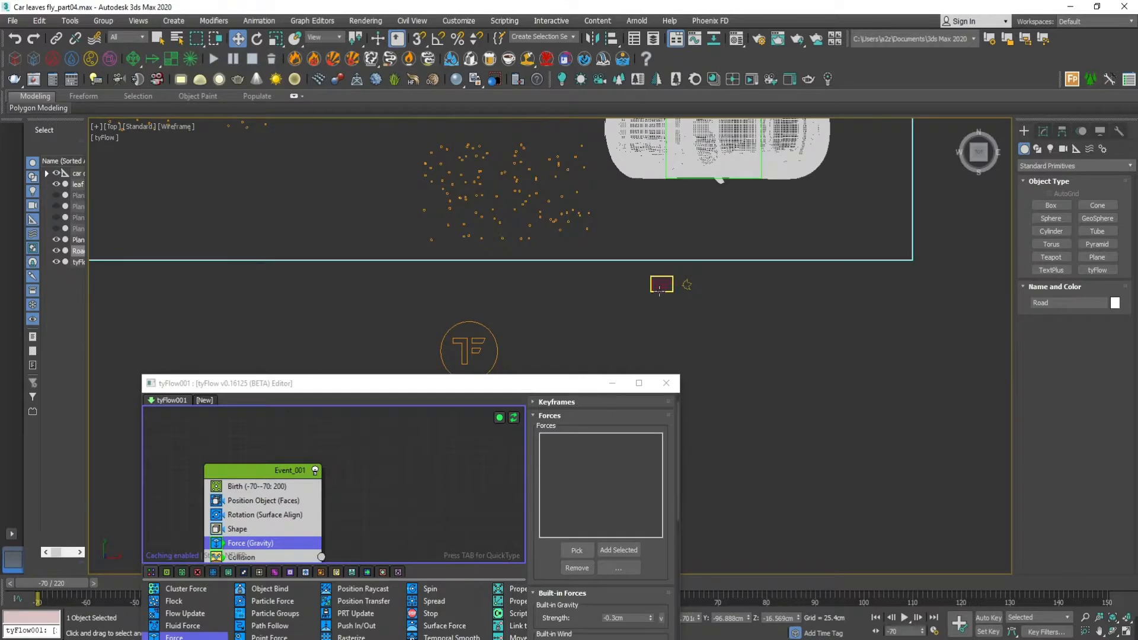
{"action": "left_click", "coordinate": [661, 287]}
{"action": "key", "text": "alt+w"}
{"action": "right_click", "coordinate": [812, 422]}
{"action": "key", "text": "alt+w"}
{"action": "key", "text": "z"}
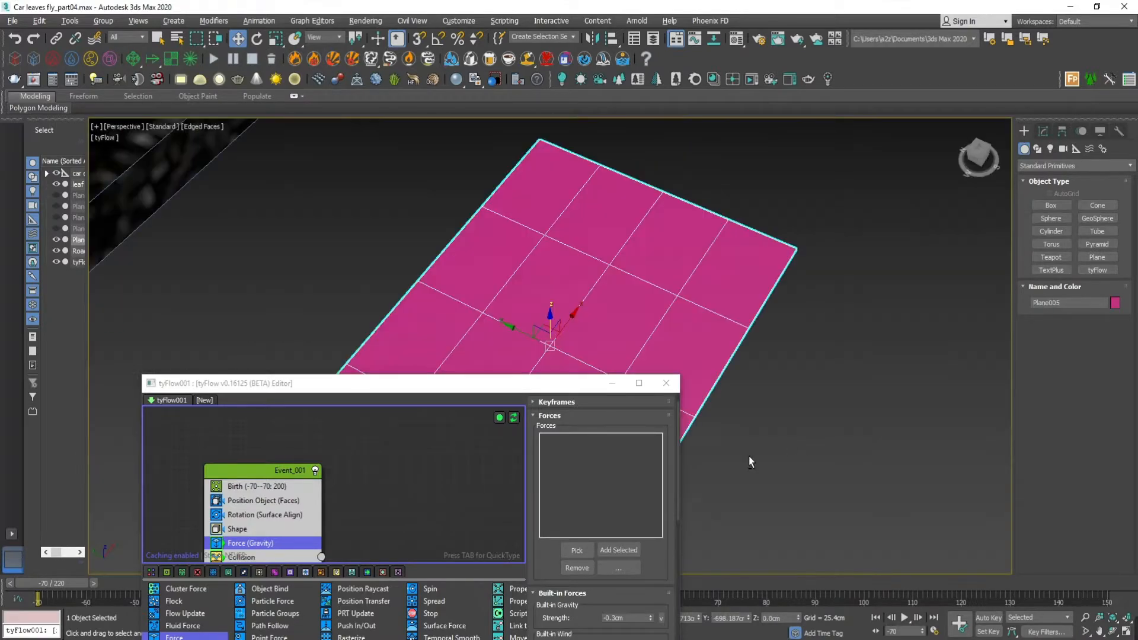
{"action": "middle_click_drag", "start_coordinate": [749, 456], "coordinate": [674, 312], "text": "alt"}
{"action": "scroll", "coordinate": [676, 311], "scroll_direction": "down", "scroll_amount": 4}
{"action": "middle_click_drag", "start_coordinate": [739, 329], "coordinate": [738, 334], "text": "alt"}
{"action": "middle_click_drag", "start_coordinate": [739, 334], "coordinate": [739, 293]}
Switch the Shape operator's mesh type to Reference node and pick Plane005 as the reference.
{"action": "left_click_drag", "start_coordinate": [547, 382], "coordinate": [547, 250]}
{"action": "left_click", "coordinate": [237, 397]}
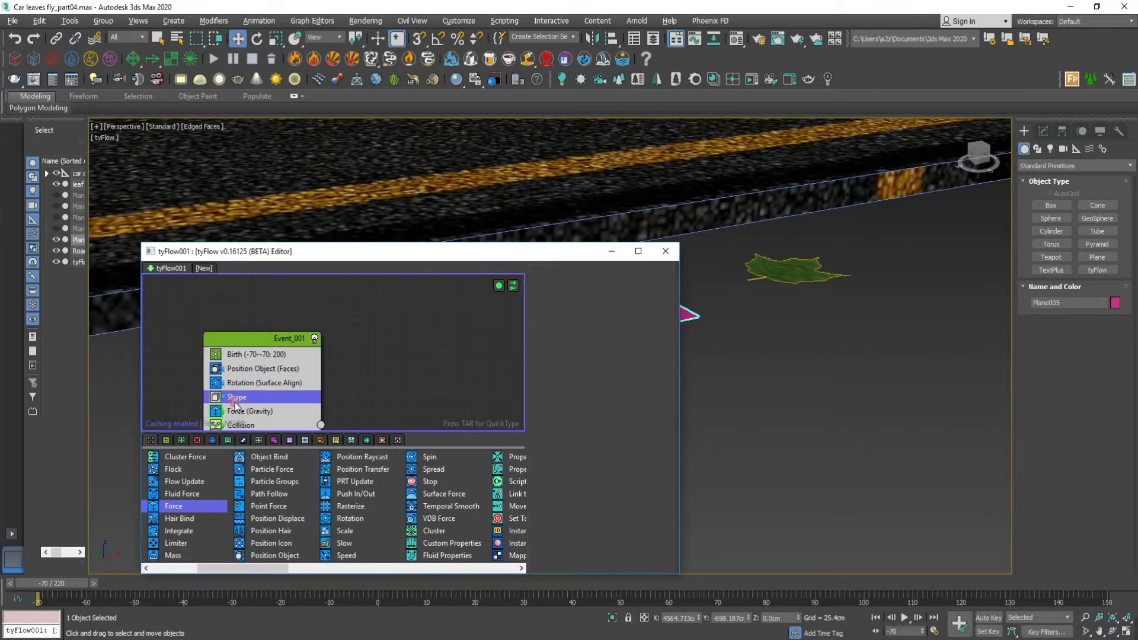
{"action": "scroll", "coordinate": [566, 457], "scroll_direction": "down", "scroll_amount": 5}
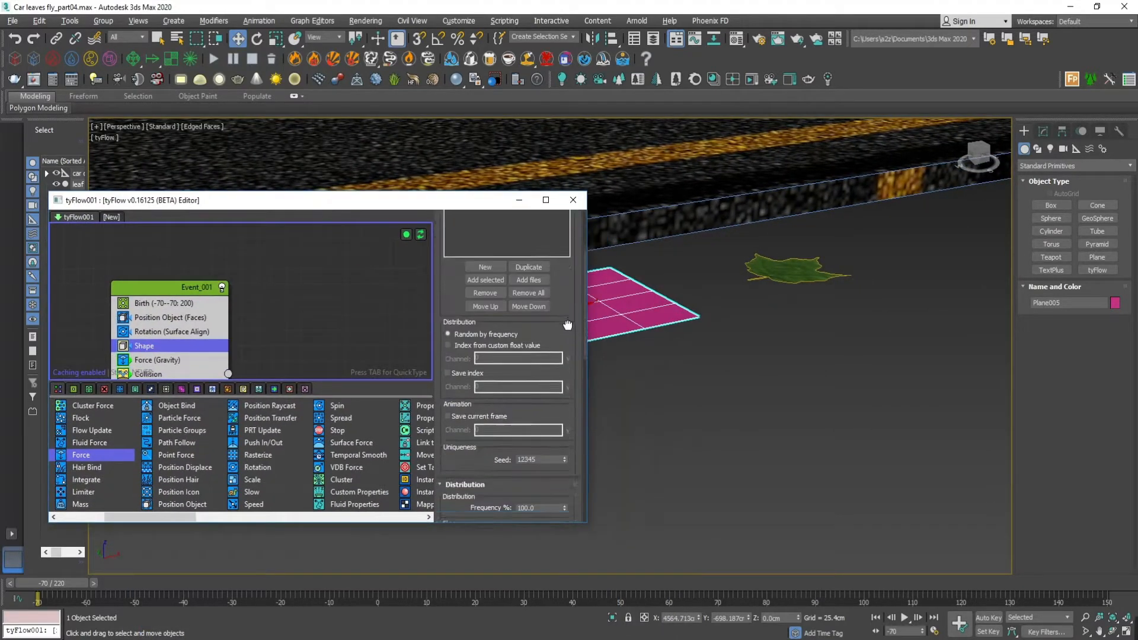
{"action": "scroll", "coordinate": [532, 389], "scroll_direction": "down", "scroll_amount": 2}
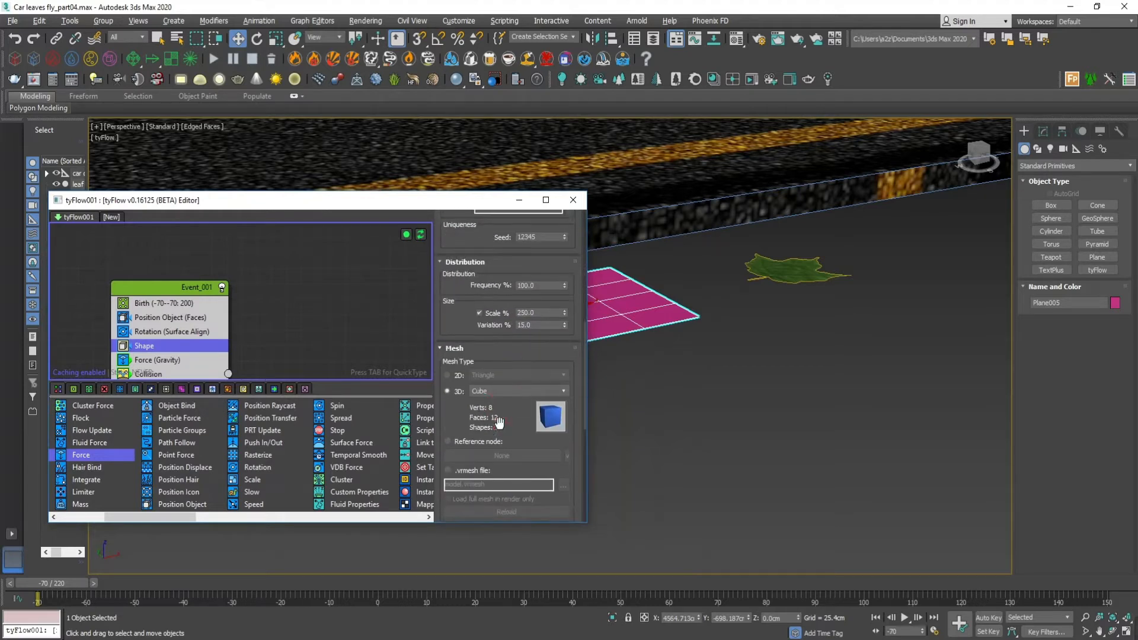
{"action": "left_click", "coordinate": [473, 444]}
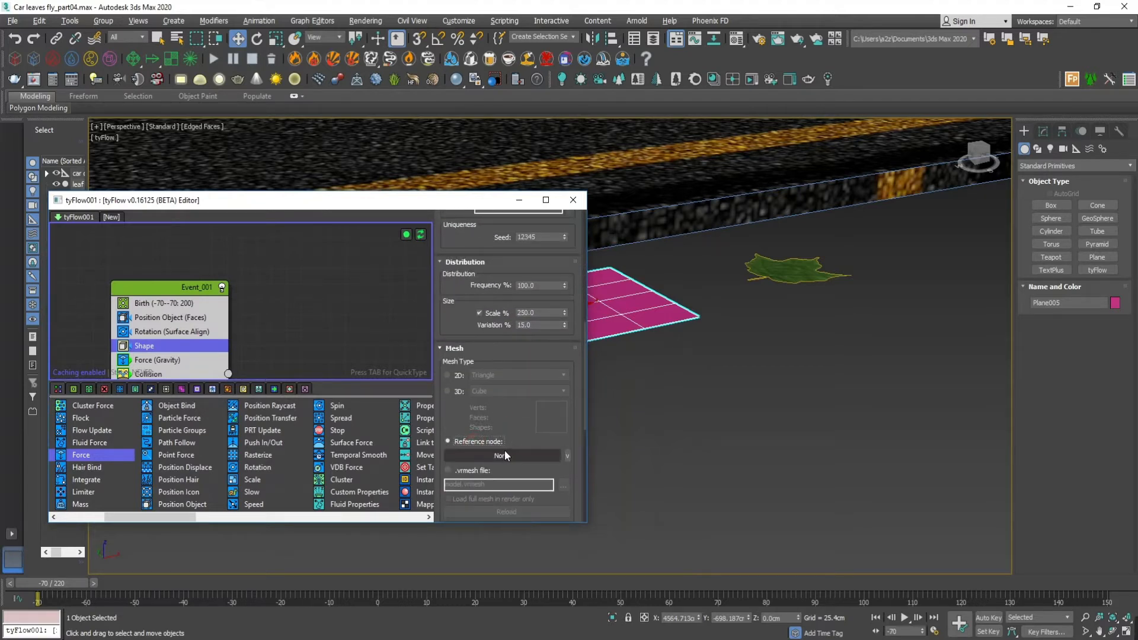
{"action": "left_click", "coordinate": [505, 456]}
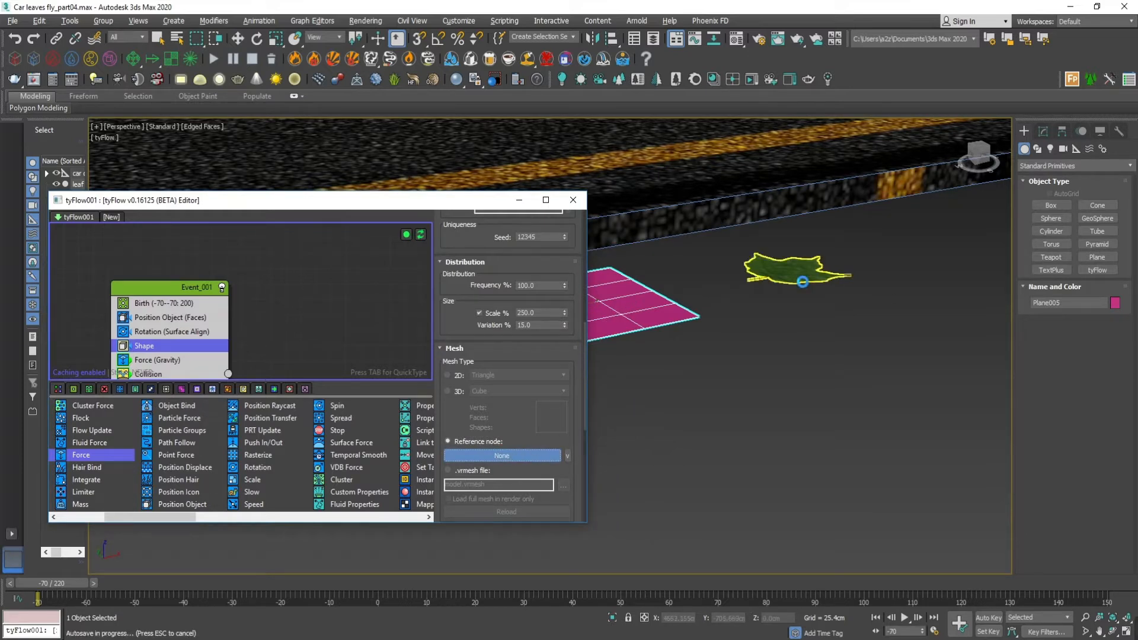
{"action": "left_click", "coordinate": [667, 310]}
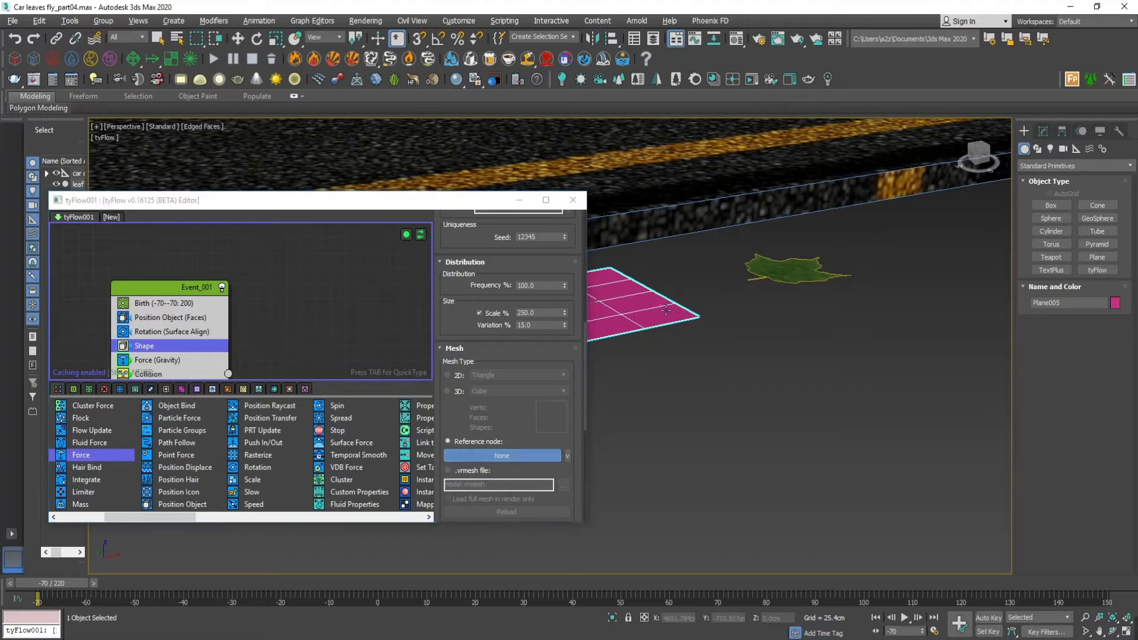
{"action": "key", "text": "w"}
{"action": "scroll", "coordinate": [666, 338], "scroll_direction": "up", "scroll_amount": 4}
{"action": "scroll", "coordinate": [756, 334], "scroll_direction": "down", "scroll_amount": 4}
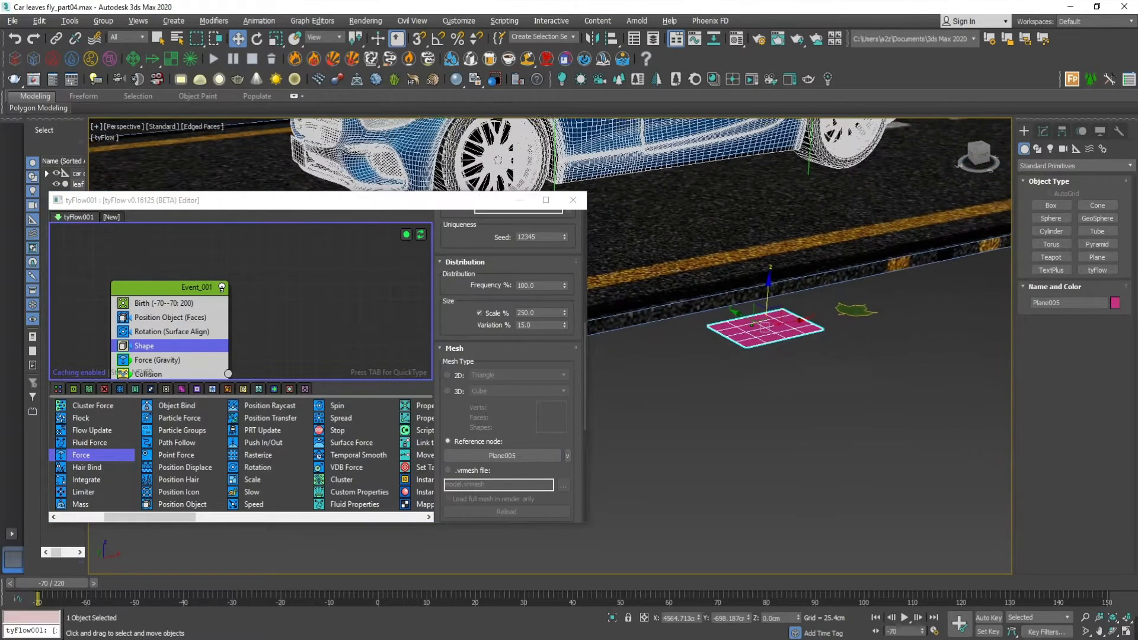
Reduce the Shape operator's scale to 72.4 % while checking the plane particles in front of the car.
{"action": "left_click_drag", "start_coordinate": [394, 204], "coordinate": [719, 269]}
{"action": "middle_click_drag", "start_coordinate": [244, 256], "coordinate": [422, 221]}
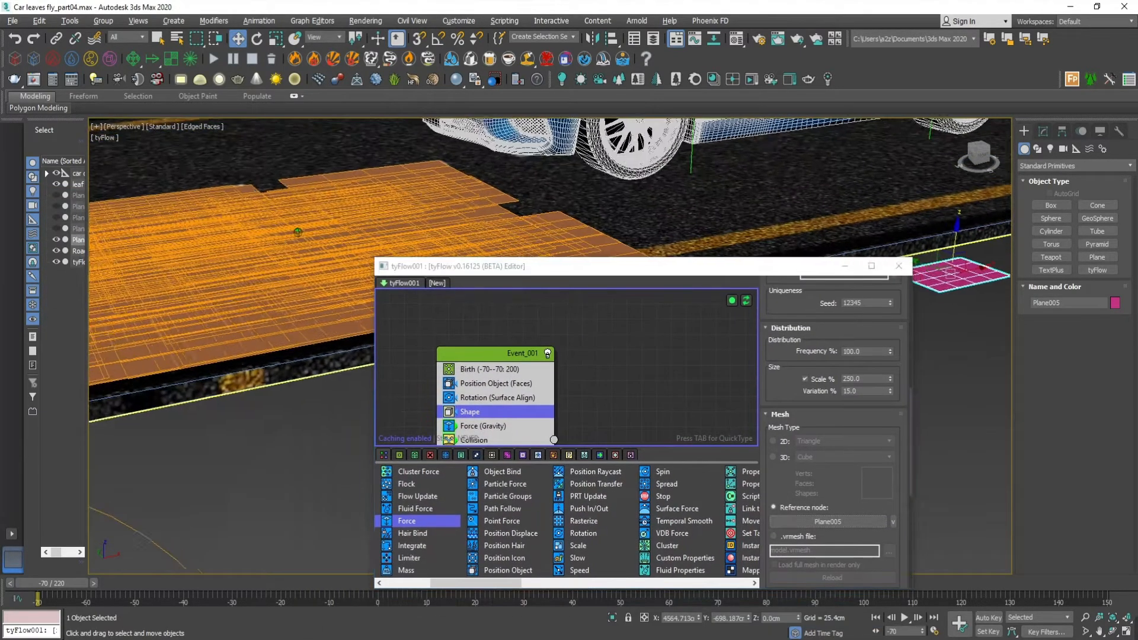
{"action": "scroll", "coordinate": [296, 232], "scroll_direction": "down", "scroll_amount": 5}
{"action": "middle_click_drag", "start_coordinate": [167, 223], "coordinate": [302, 278]}
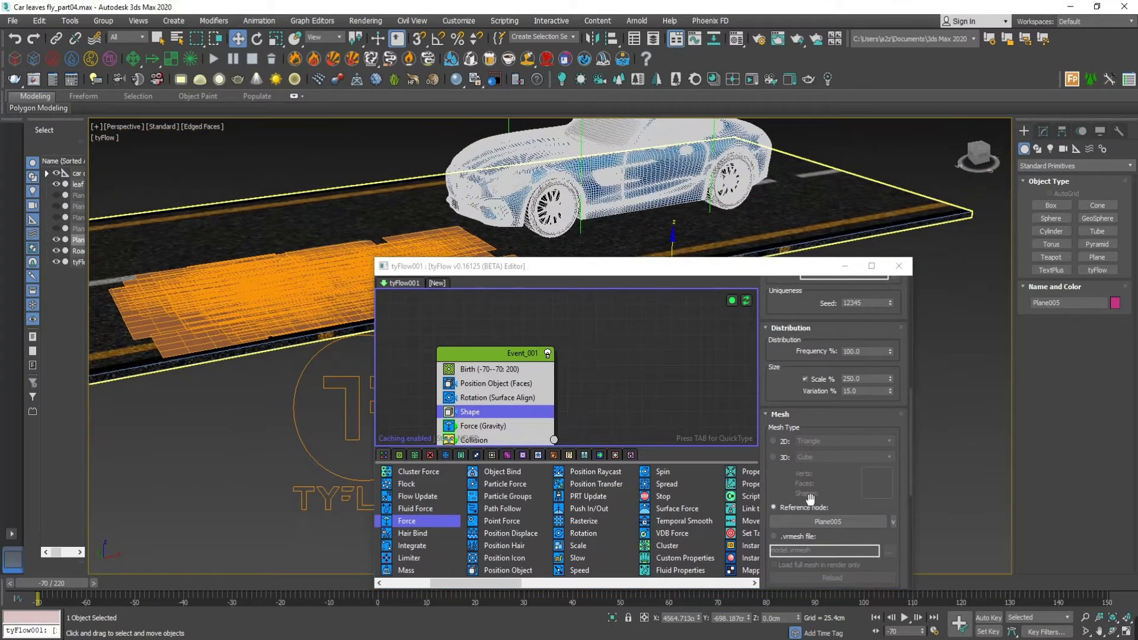
{"action": "scroll", "coordinate": [811, 500], "scroll_direction": "down", "scroll_amount": 5}
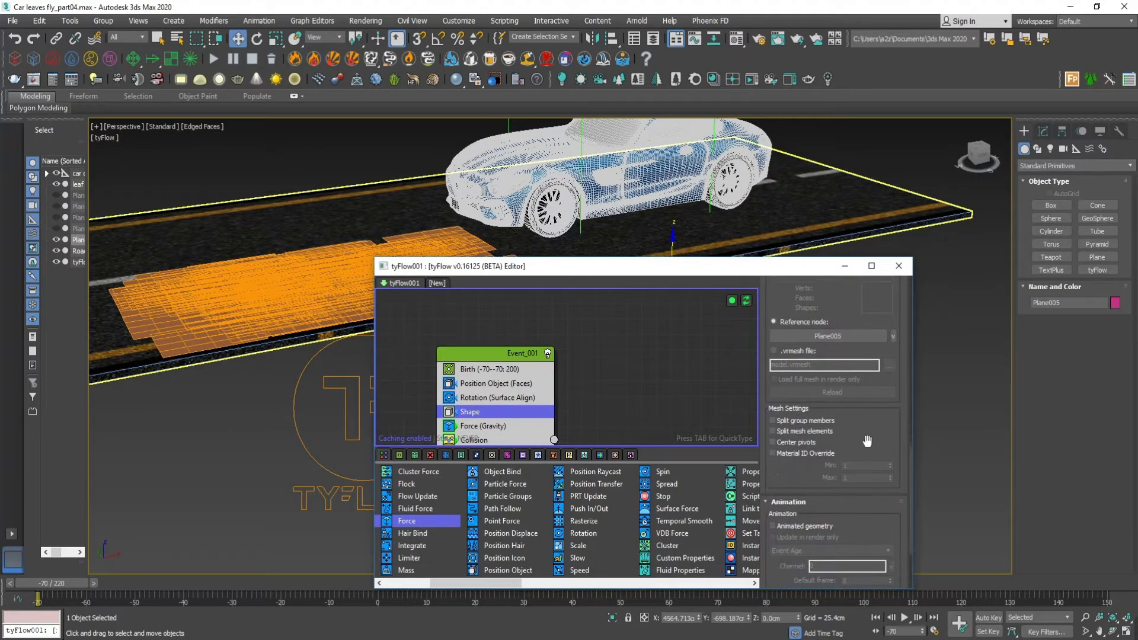
{"action": "scroll", "coordinate": [868, 441], "scroll_direction": "up", "scroll_amount": 3}
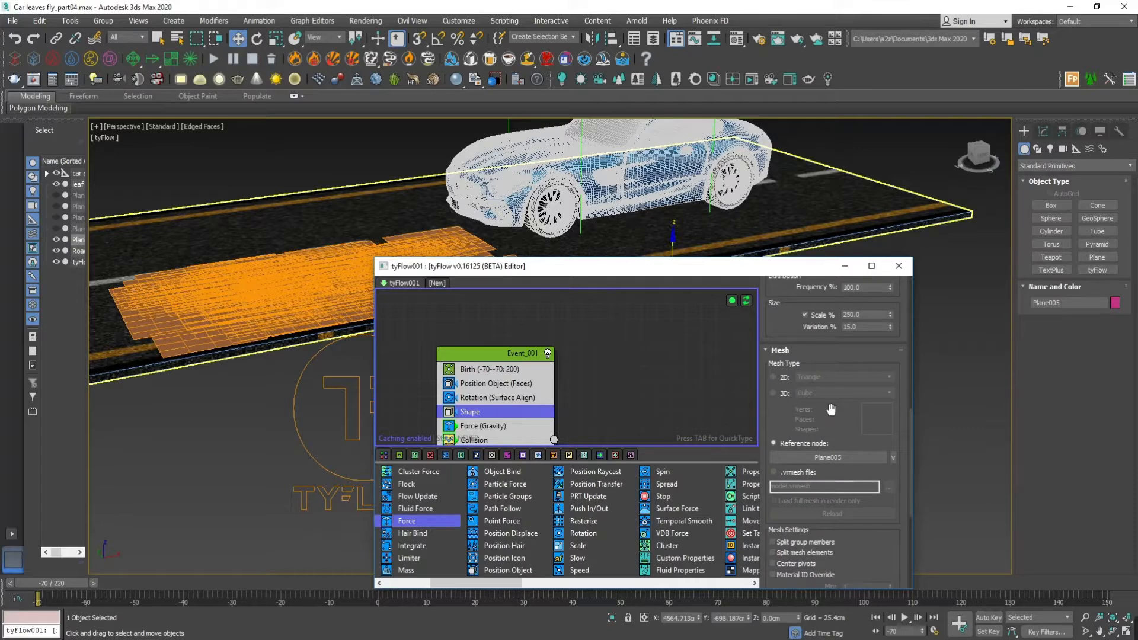
{"action": "left_click_drag", "start_coordinate": [831, 409], "coordinate": [829, 529]}
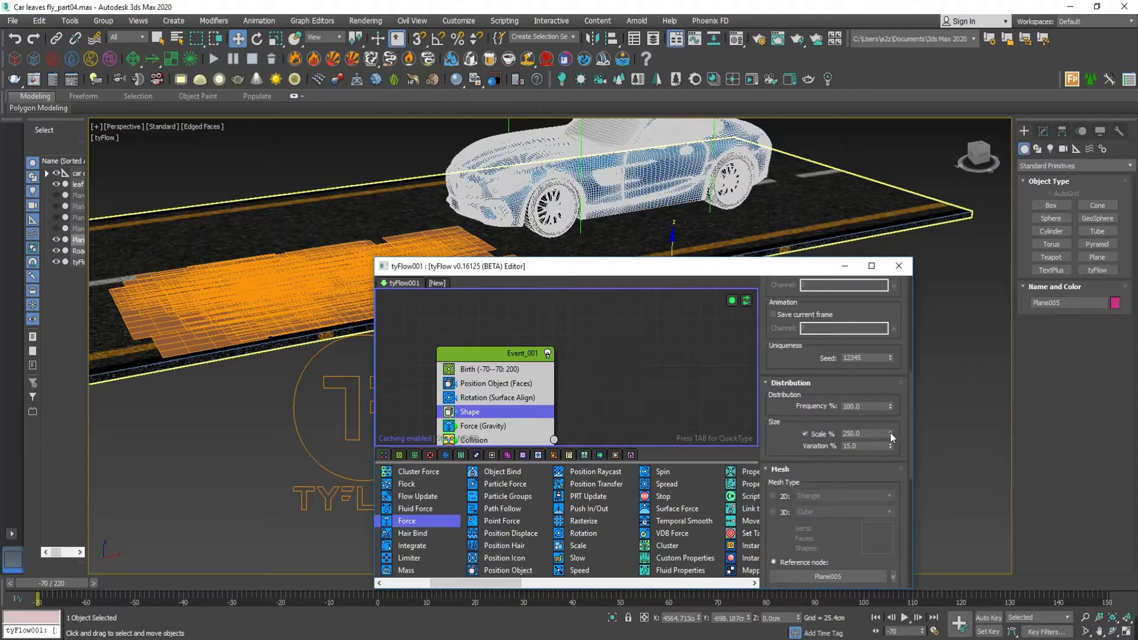
{"action": "left_click_drag", "start_coordinate": [890, 434], "coordinate": [905, 230]}
Replace the Shape operator's reference node with the leaf object beside the road.
{"action": "left_click_drag", "start_coordinate": [652, 267], "coordinate": [432, 312]}
{"action": "left_click_drag", "start_coordinate": [638, 506], "coordinate": [616, 485]}
{"action": "left_click", "coordinate": [609, 513]}
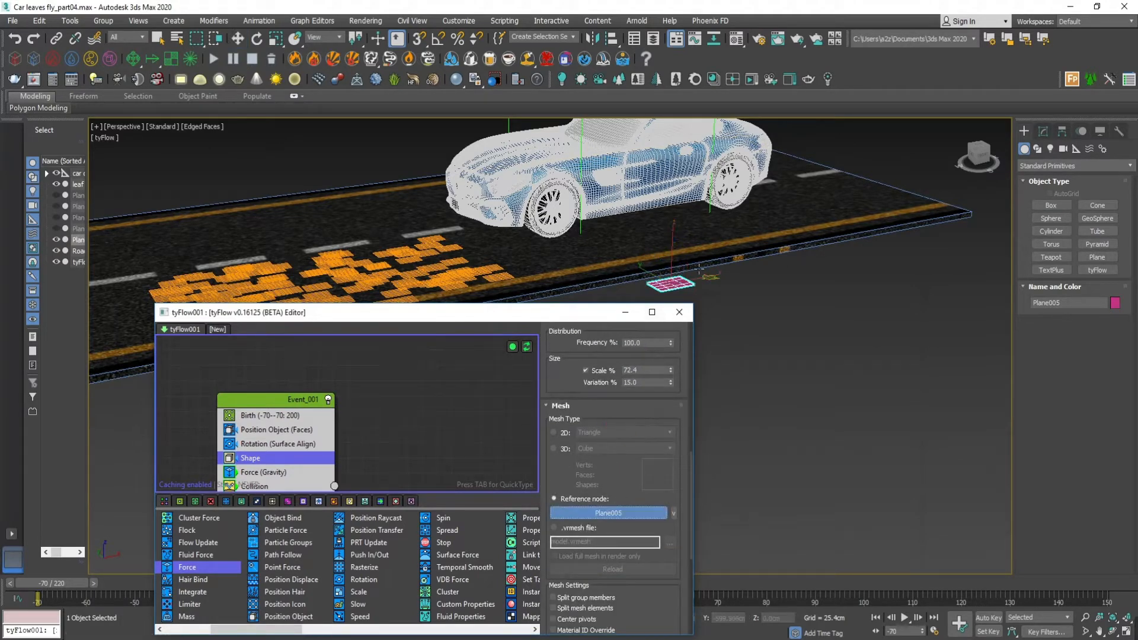
{"action": "left_click", "coordinate": [711, 278]}
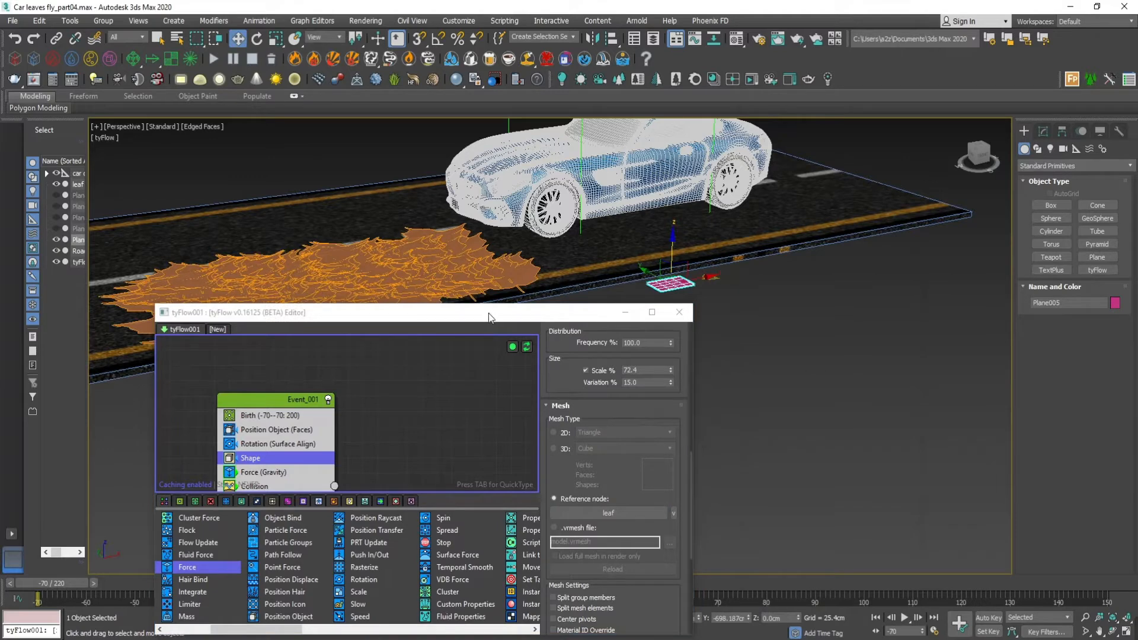
Reduce the Shape operator's scale to 28.5 % and inspect the leaves on the road up close.
{"action": "left_click_drag", "start_coordinate": [489, 317], "coordinate": [851, 186]}
{"action": "mouse_move", "coordinate": [998, 461]}
{"action": "left_mouse_down"}
{"action": "mouse_move", "coordinate": [992, 322]}
{"action": "mouse_move", "coordinate": [1026, 374]}
{"action": "left_mouse_up"}
{"action": "left_click_drag", "start_coordinate": [996, 267], "coordinate": [1018, 385]}
{"action": "right_click", "coordinate": [1033, 317]}
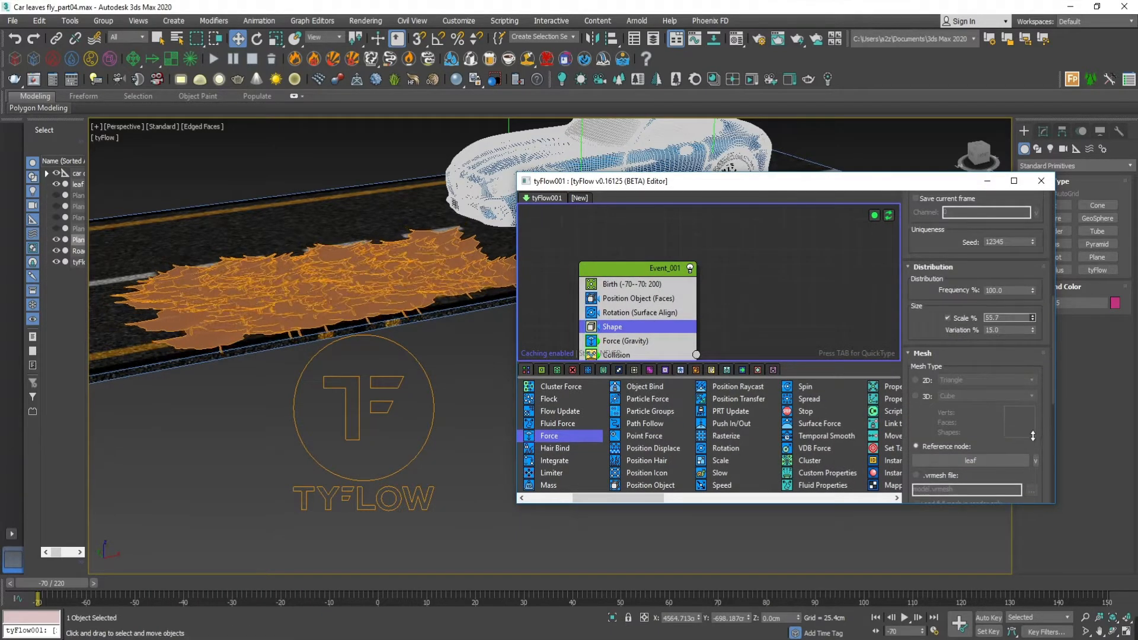
{"action": "left_click_drag", "start_coordinate": [1035, 311], "coordinate": [1035, 287]}
{"action": "middle_click_drag", "start_coordinate": [302, 297], "coordinate": [332, 284], "text": "alt"}
{"action": "scroll", "coordinate": [441, 387], "scroll_direction": "up", "scroll_amount": 10}
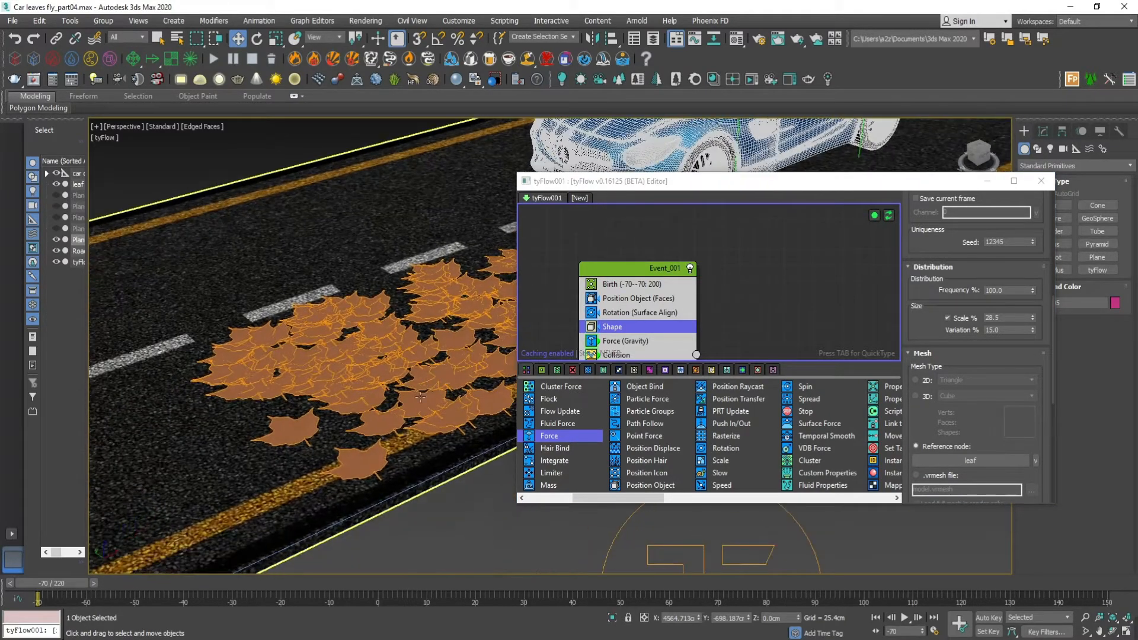
Set the Shape operator's size variation to 50 % and its scale to 25 %.
{"action": "left_click", "coordinate": [1015, 325]}
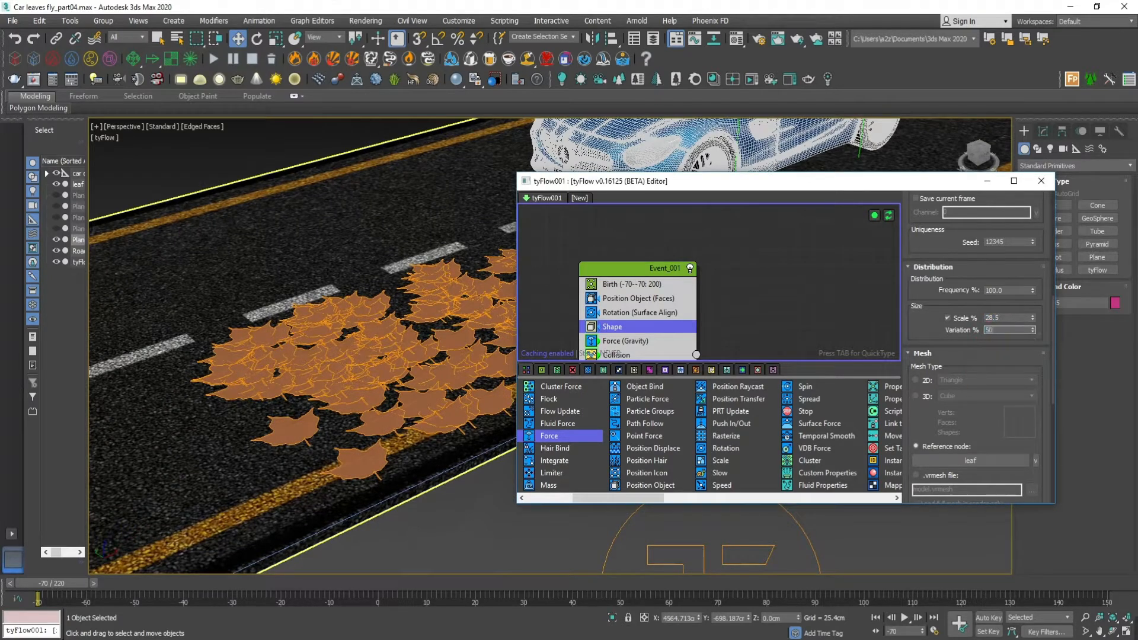
{"action": "key", "text": "Return"}
{"action": "type", "text": "25"}
{"action": "left_click_drag", "start_coordinate": [1004, 318], "coordinate": [967, 298]}
{"action": "key", "text": "Return"}
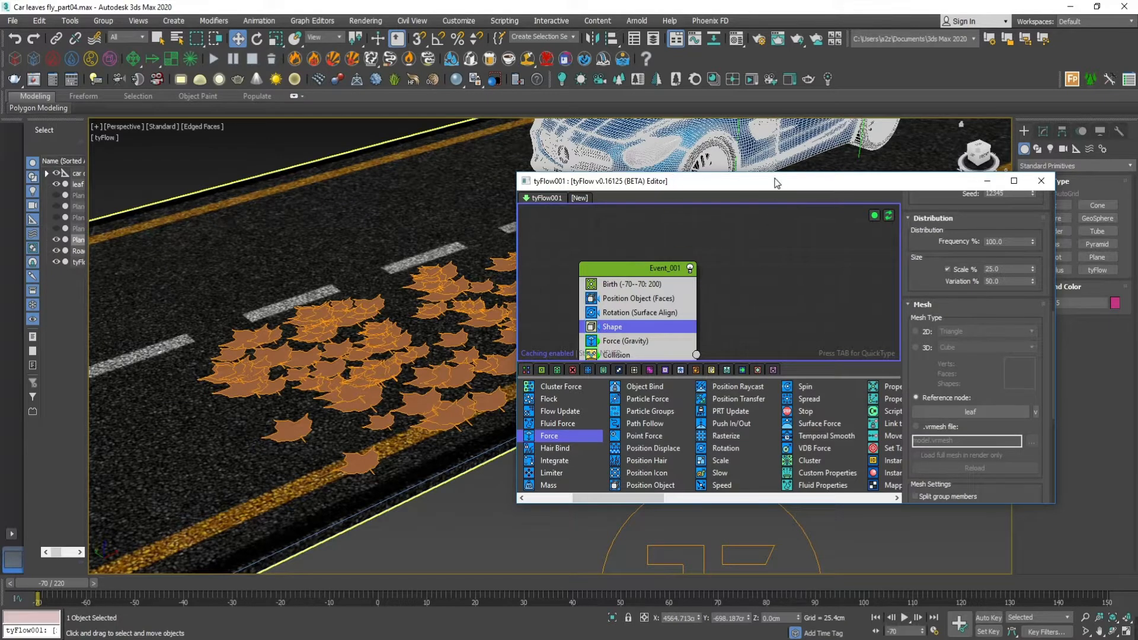
Reposition and enlarge the tyFlow editor so that all operators of Event_001 fit in it.
{"action": "left_click_drag", "start_coordinate": [777, 183], "coordinate": [488, 111]}
{"action": "left_click_drag", "start_coordinate": [766, 433], "coordinate": [848, 532]}
{"action": "scroll", "coordinate": [760, 339], "scroll_direction": "up", "scroll_amount": 5}
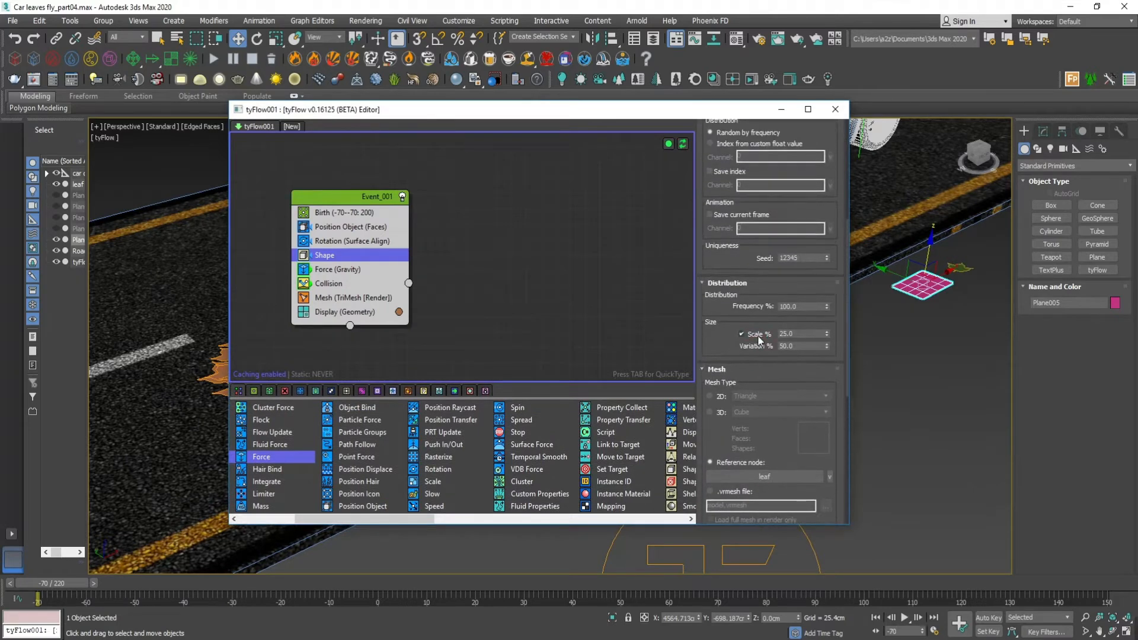
Review the Shape operator's settings and scrub the first frames to check the leaves on the road.
{"action": "scroll", "coordinate": [759, 339], "scroll_direction": "up", "scroll_amount": 8}
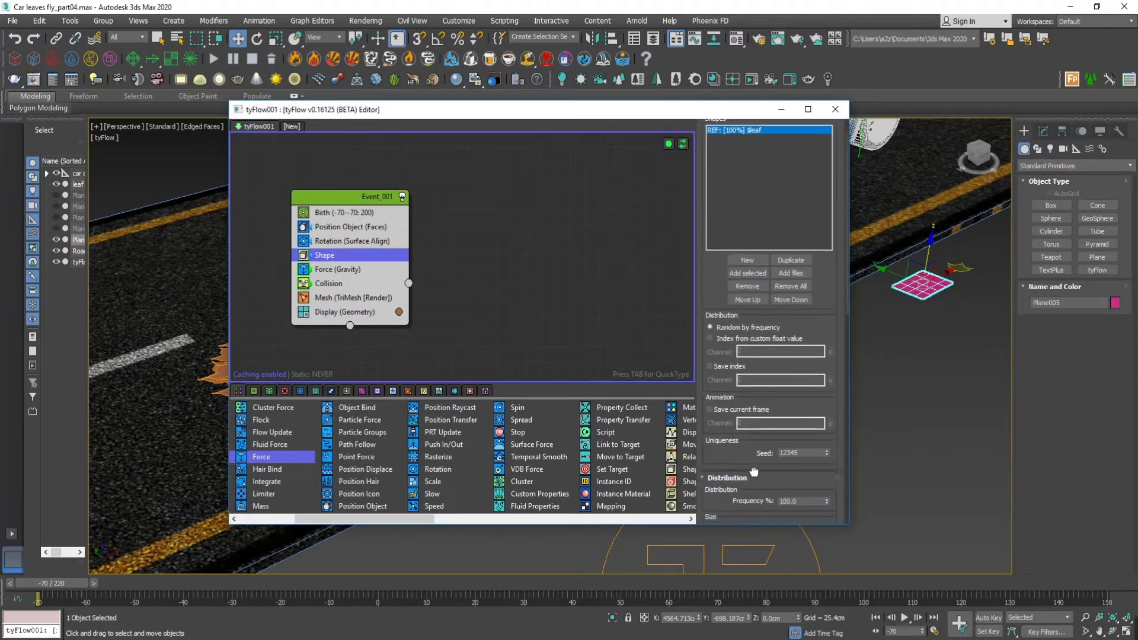
{"action": "left_click_drag", "start_coordinate": [754, 472], "coordinate": [756, 328]}
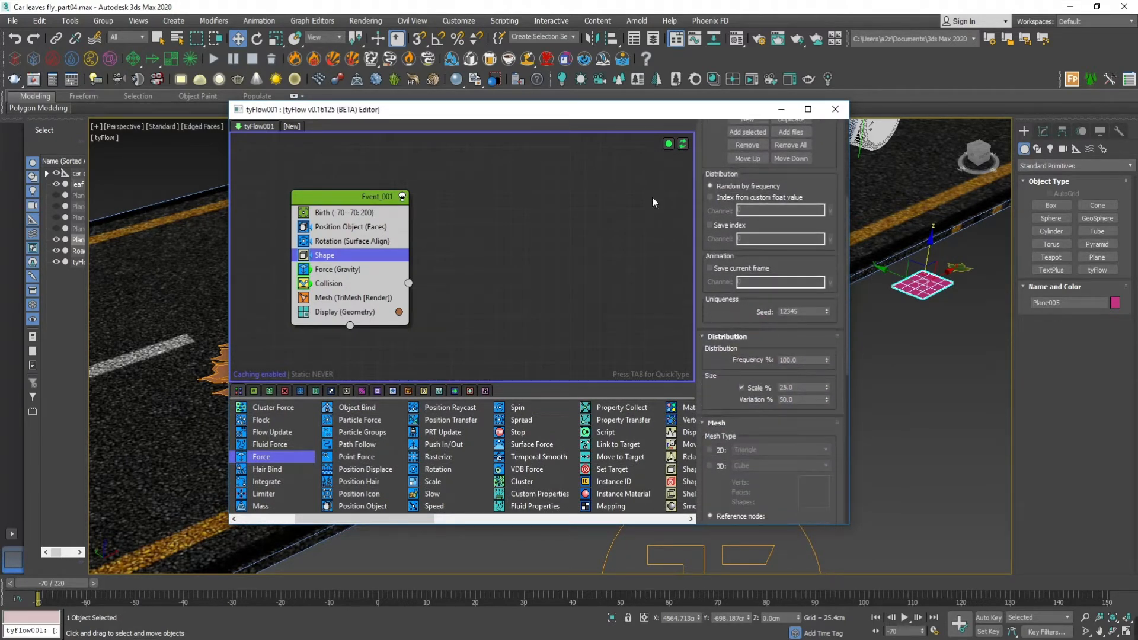
{"action": "left_click_drag", "start_coordinate": [423, 109], "coordinate": [625, 193]}
{"action": "mouse_move", "coordinate": [72, 585]}
{"action": "left_mouse_down"}
{"action": "mouse_move", "coordinate": [349, 586]}
{"action": "mouse_move", "coordinate": [82, 586]}
{"action": "left_mouse_up"}
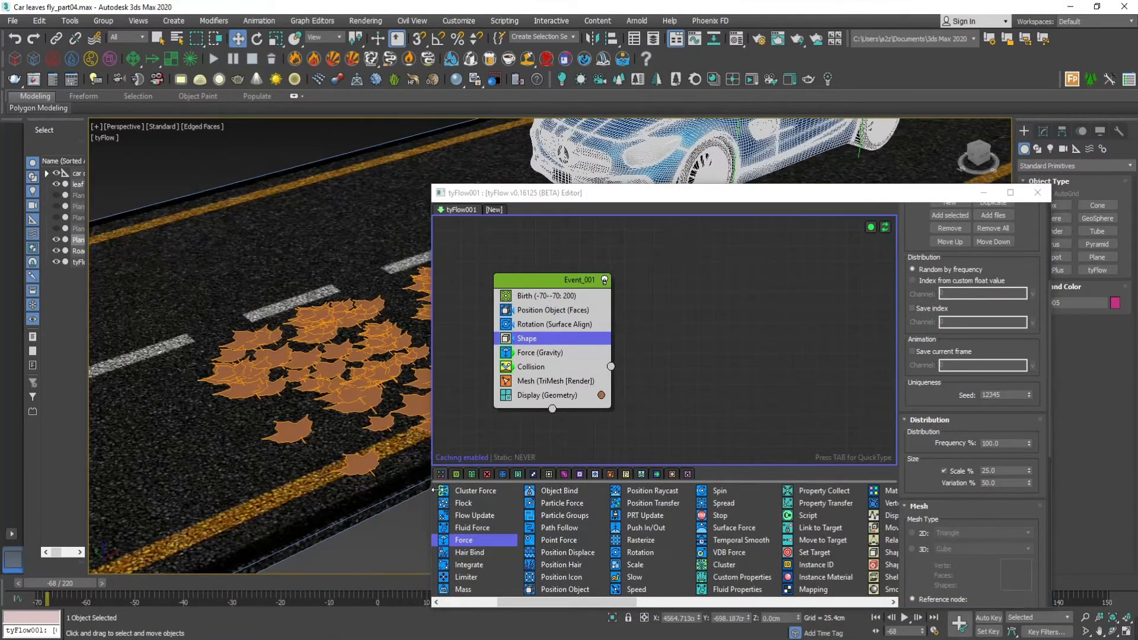
Set the Force operator's built-in noise layer 1 to turbulence with a strength of 0.5 cm.
{"action": "left_click_drag", "start_coordinate": [711, 193], "coordinate": [497, 162]}
{"action": "left_click", "coordinate": [325, 323]}
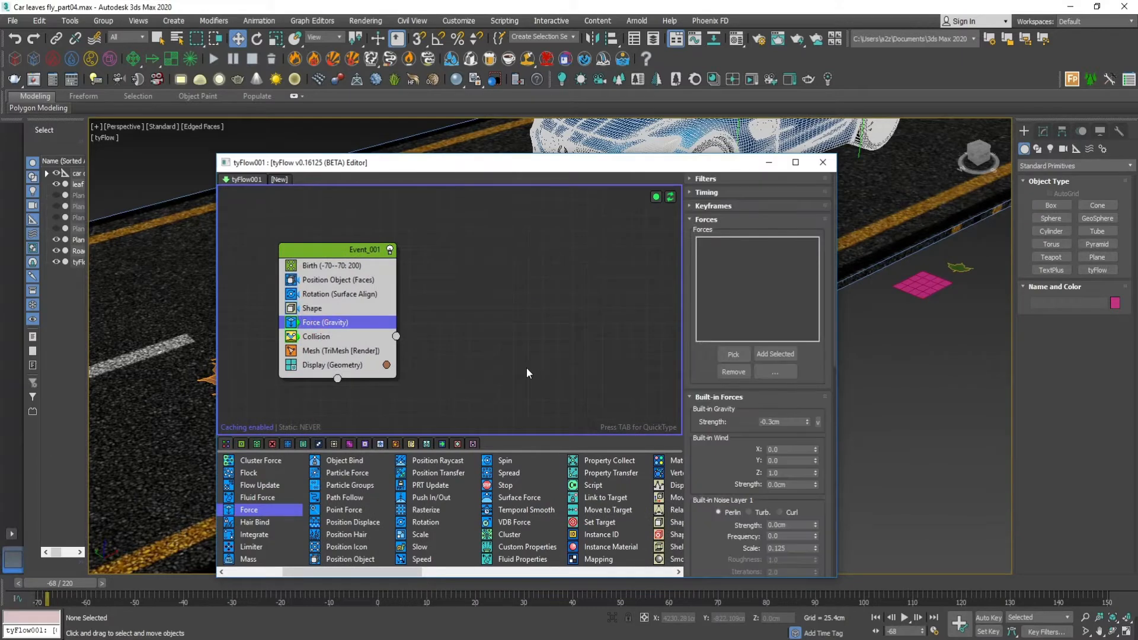
{"action": "left_click_drag", "start_coordinate": [727, 462], "coordinate": [728, 283]}
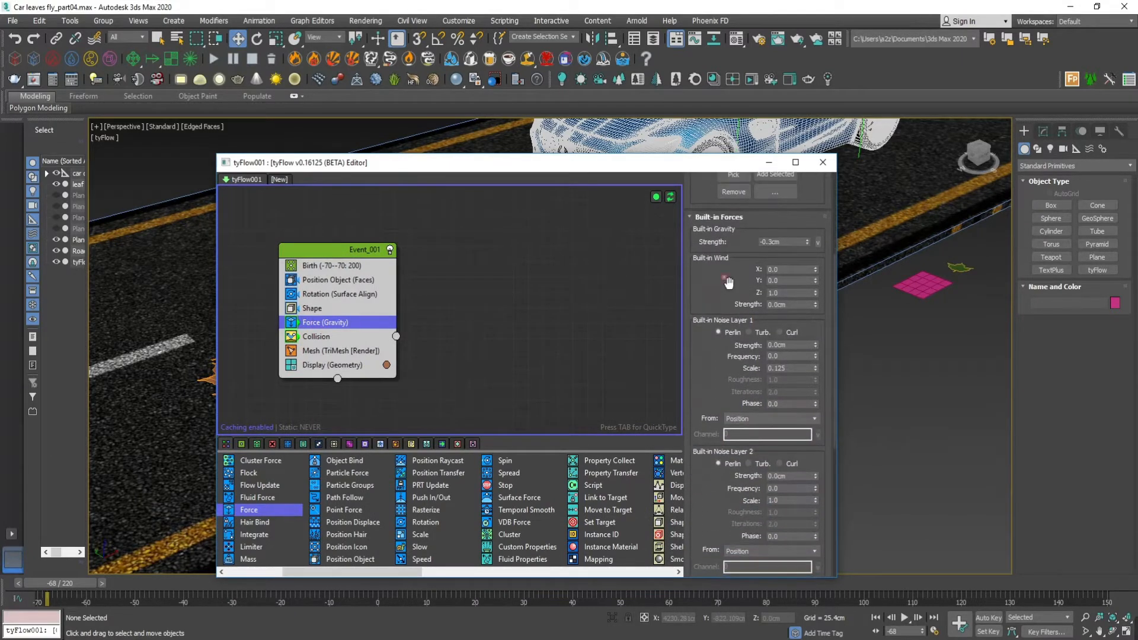
{"action": "left_click", "coordinate": [759, 336]}
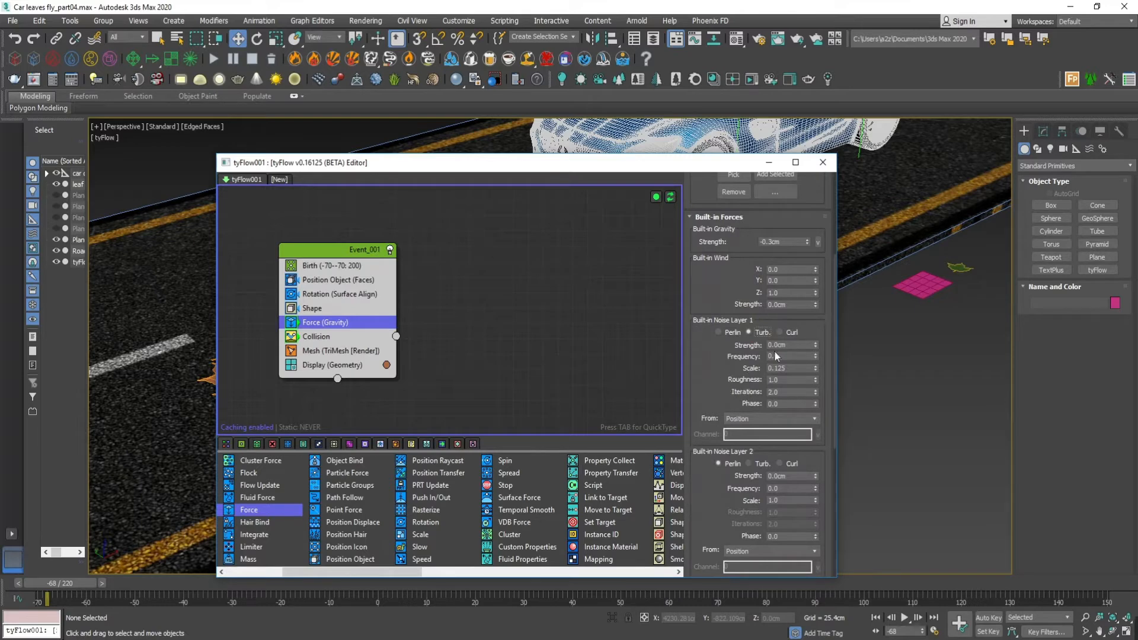
{"action": "left_click", "coordinate": [793, 347]}
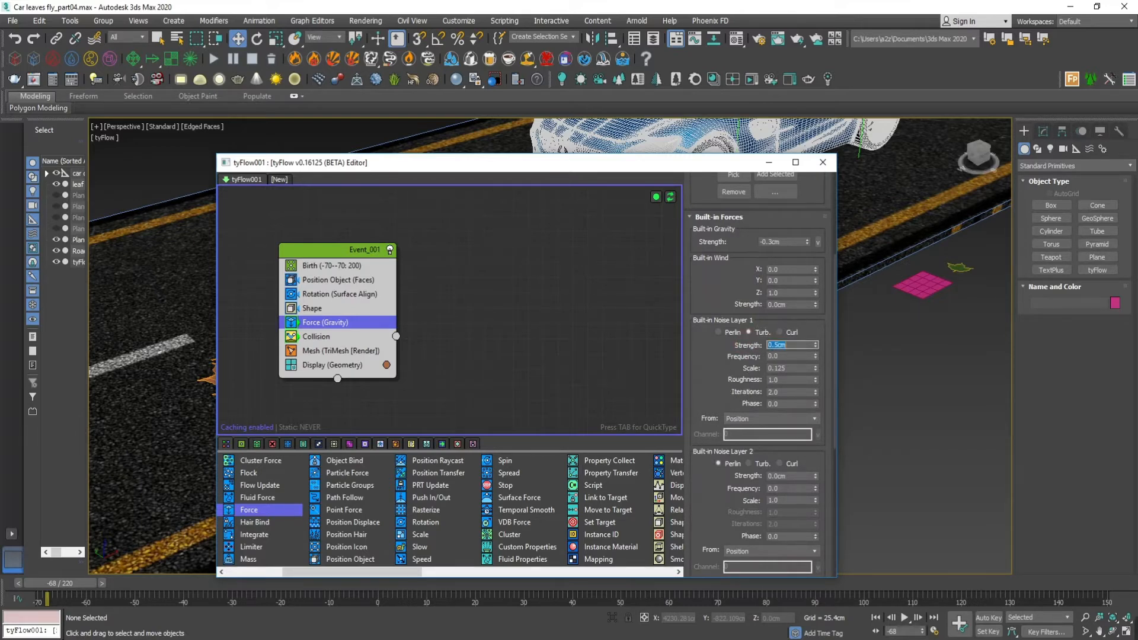
{"action": "left_click_drag", "start_coordinate": [736, 372], "coordinate": [732, 268]}
{"action": "left_click", "coordinate": [735, 325]}
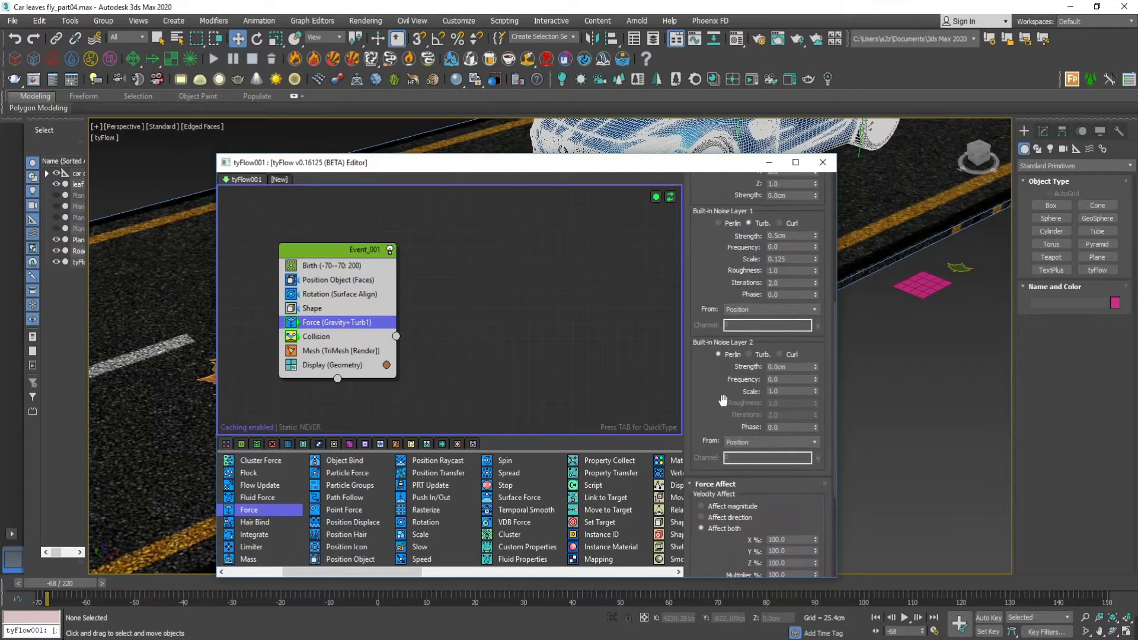
Preview the turbulence on the leaves by scrubbing the timeline, ending at frame -70.
{"action": "left_click_drag", "start_coordinate": [560, 173], "coordinate": [794, 360]}
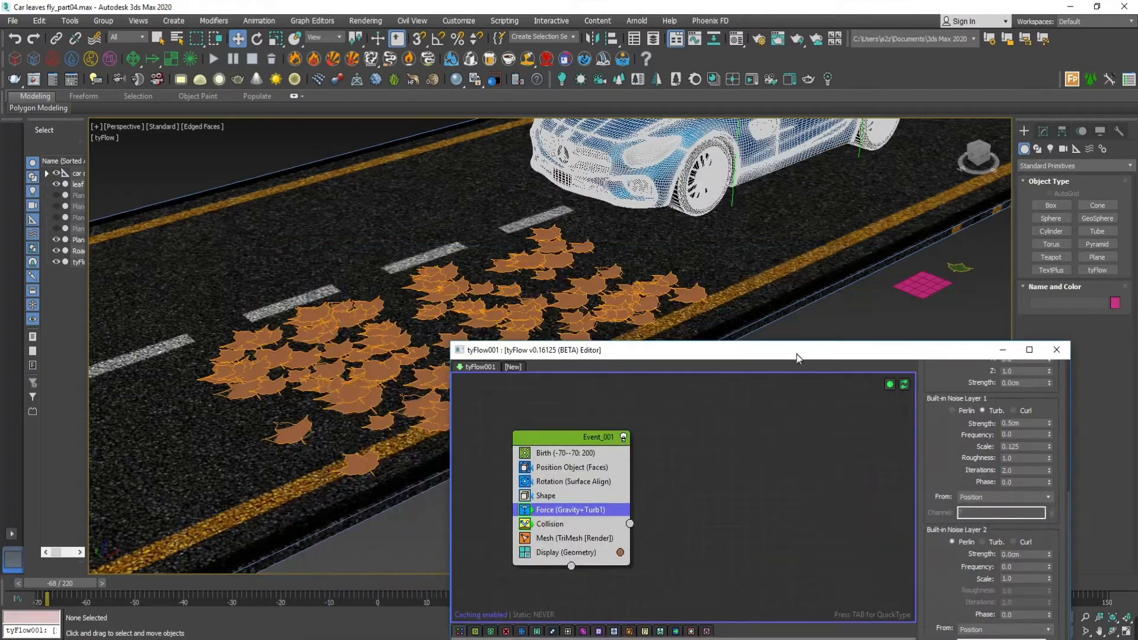
{"action": "left_click_drag", "start_coordinate": [53, 587], "coordinate": [7, 582]}
{"action": "key", "text": "w"}
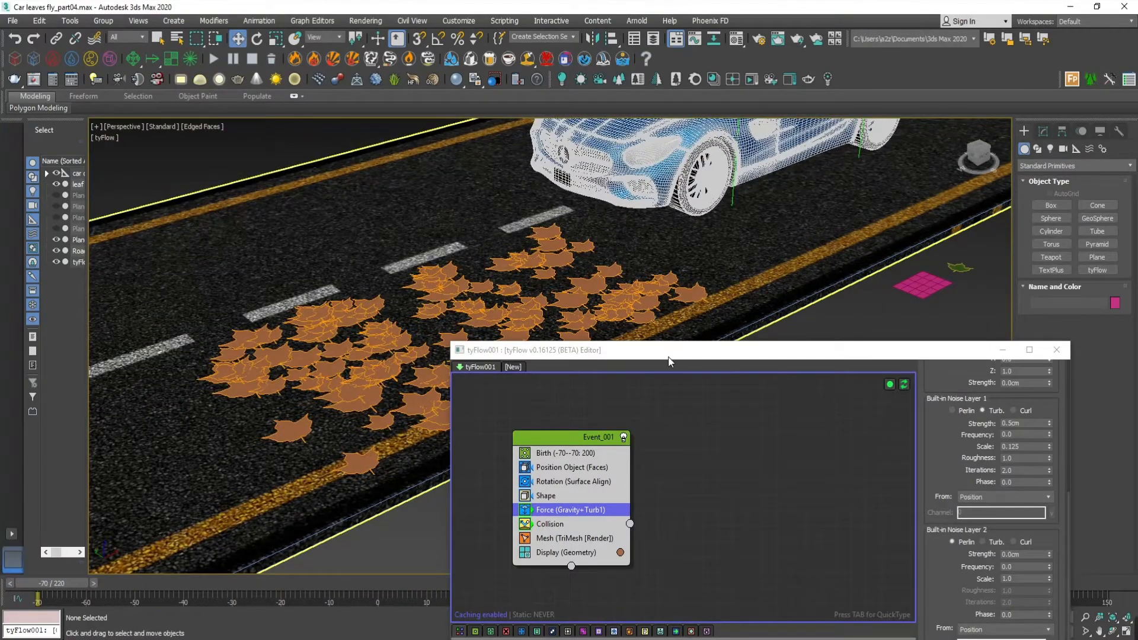
Insert a Cloth Bind operator between Shape and Force in Event_001, and disable the Display operator.
{"action": "left_click_drag", "start_coordinate": [668, 361], "coordinate": [371, 245]}
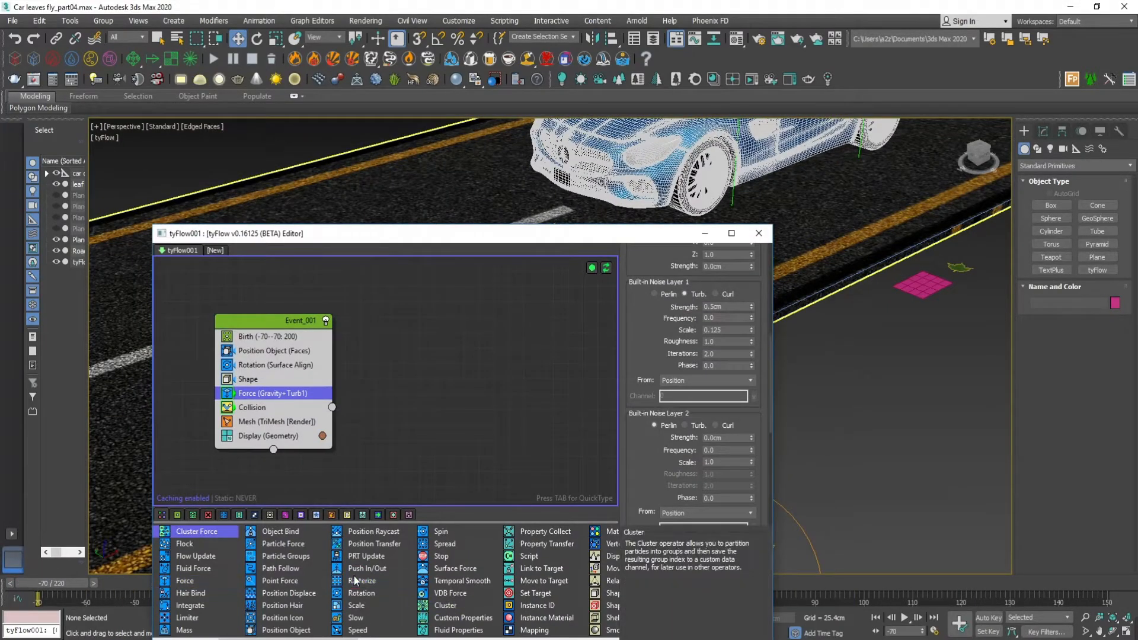
{"action": "scroll", "coordinate": [354, 579], "scroll_direction": "right", "scroll_amount": 3}
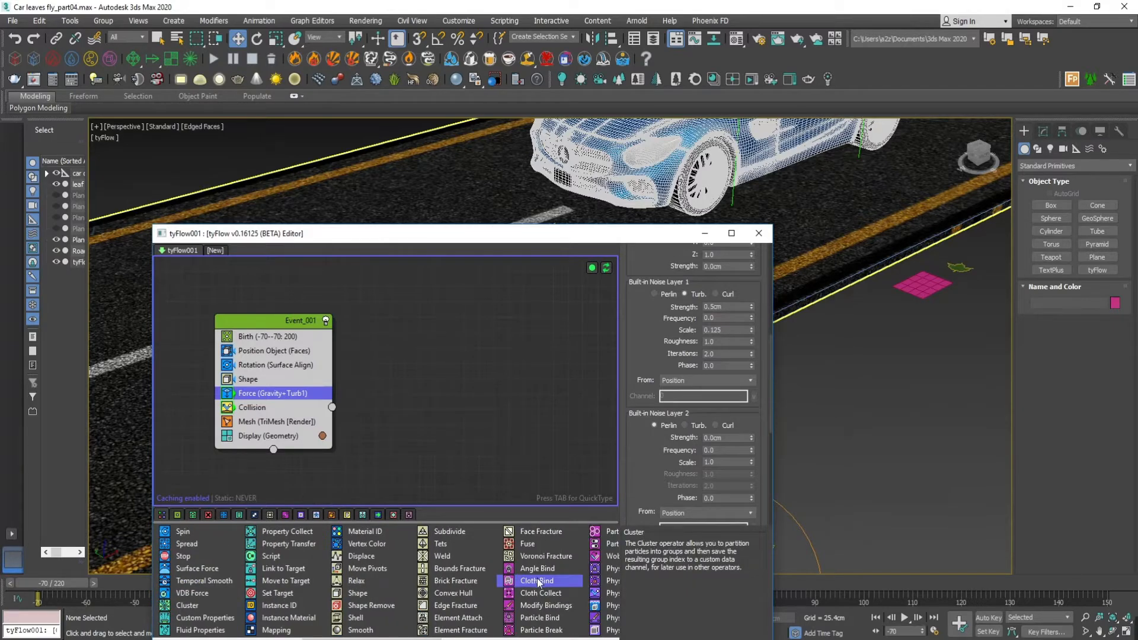
{"action": "left_click_drag", "start_coordinate": [251, 385], "coordinate": [253, 387]}
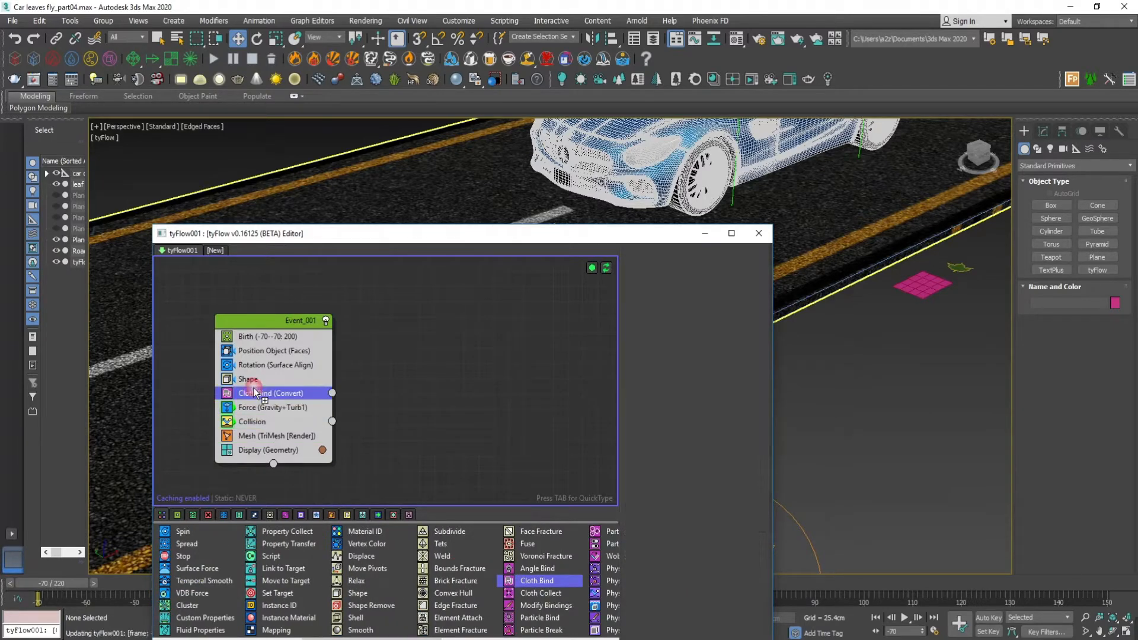
{"action": "left_click_drag", "start_coordinate": [428, 235], "coordinate": [470, 149]}
{"action": "left_click", "coordinate": [269, 365]}
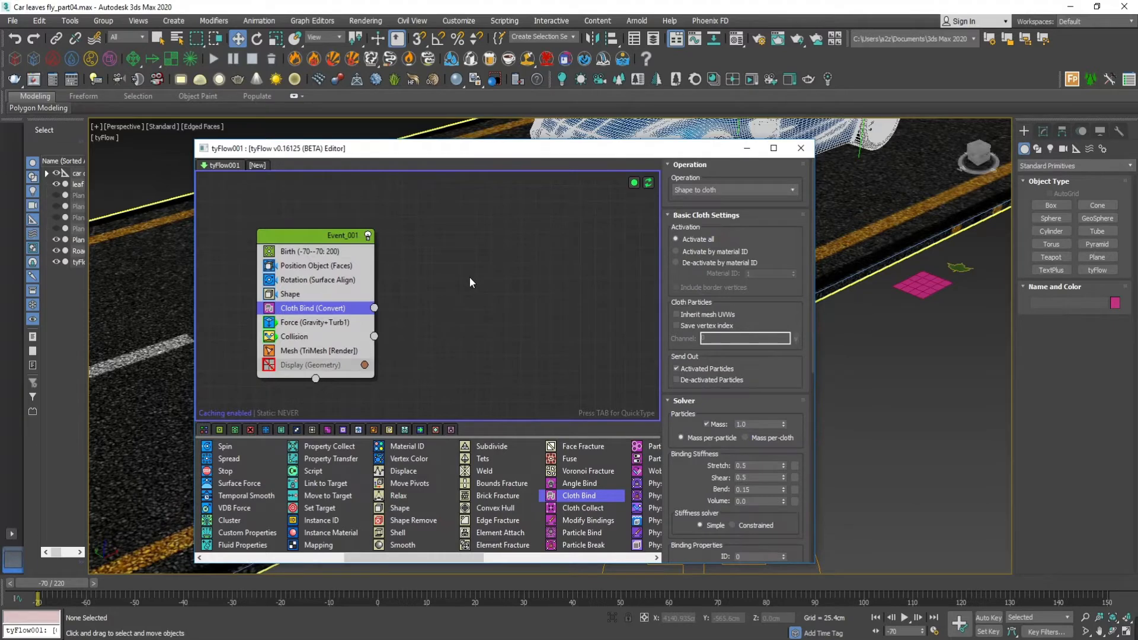
Show the viewport shaded without edged faces and scrub the opening frames to check the cloth leaves.
{"action": "left_click_drag", "start_coordinate": [358, 157], "coordinate": [738, 212]}
{"action": "left_click", "coordinate": [62, 506]}
{"action": "mouse_move", "coordinate": [45, 595]}
{"action": "left_mouse_down"}
{"action": "mouse_move", "coordinate": [80, 582]}
{"action": "mouse_move", "coordinate": [192, 581]}
{"action": "mouse_move", "coordinate": [698, 588]}
{"action": "mouse_move", "coordinate": [16, 578]}
{"action": "mouse_move", "coordinate": [477, 579]}
{"action": "mouse_move", "coordinate": [39, 586]}
{"action": "left_mouse_up"}
{"action": "key", "text": "w"}
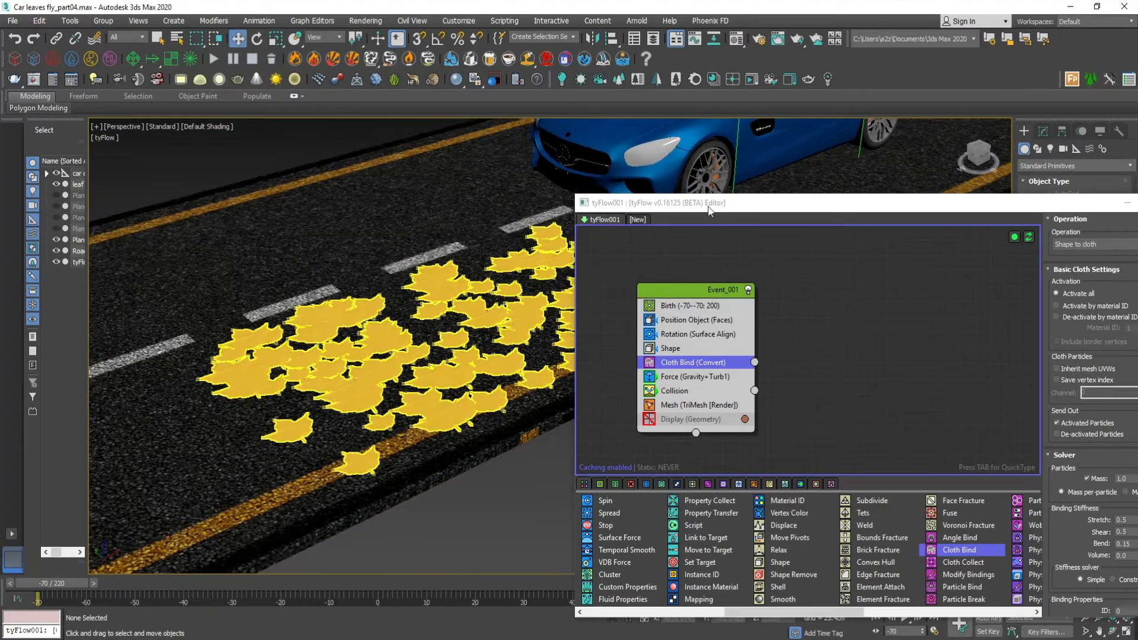
Set the tyFlow object's time step to 1/2 Frame in its main settings.
{"action": "left_click_drag", "start_coordinate": [707, 205], "coordinate": [383, 142]}
{"action": "left_click", "coordinate": [1047, 129]}
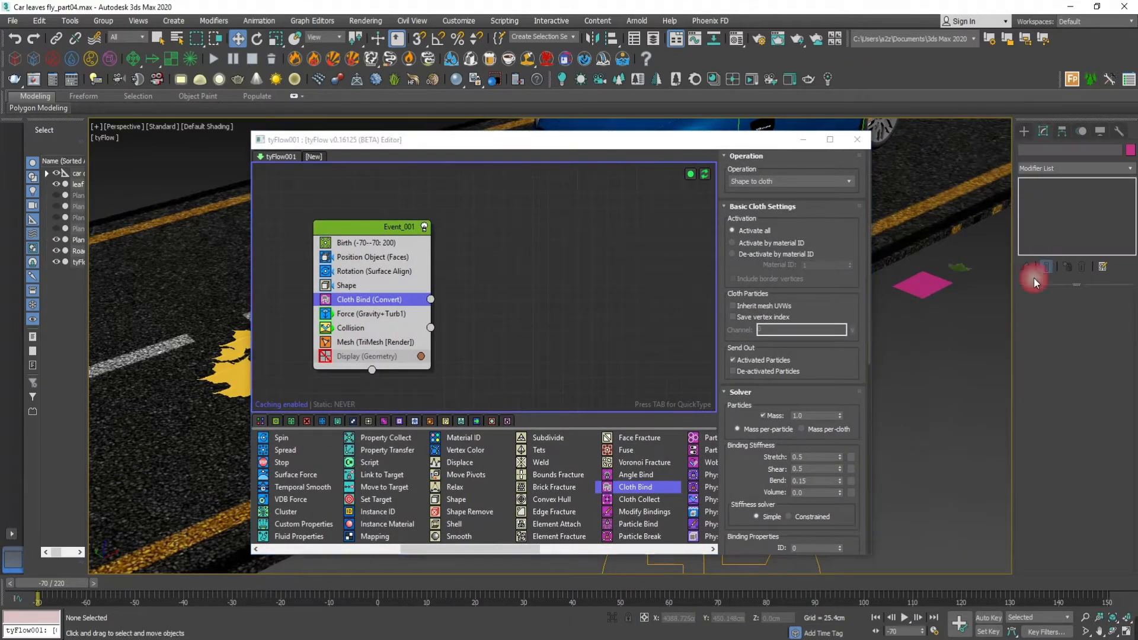
{"action": "left_click_drag", "start_coordinate": [737, 143], "coordinate": [598, 125]}
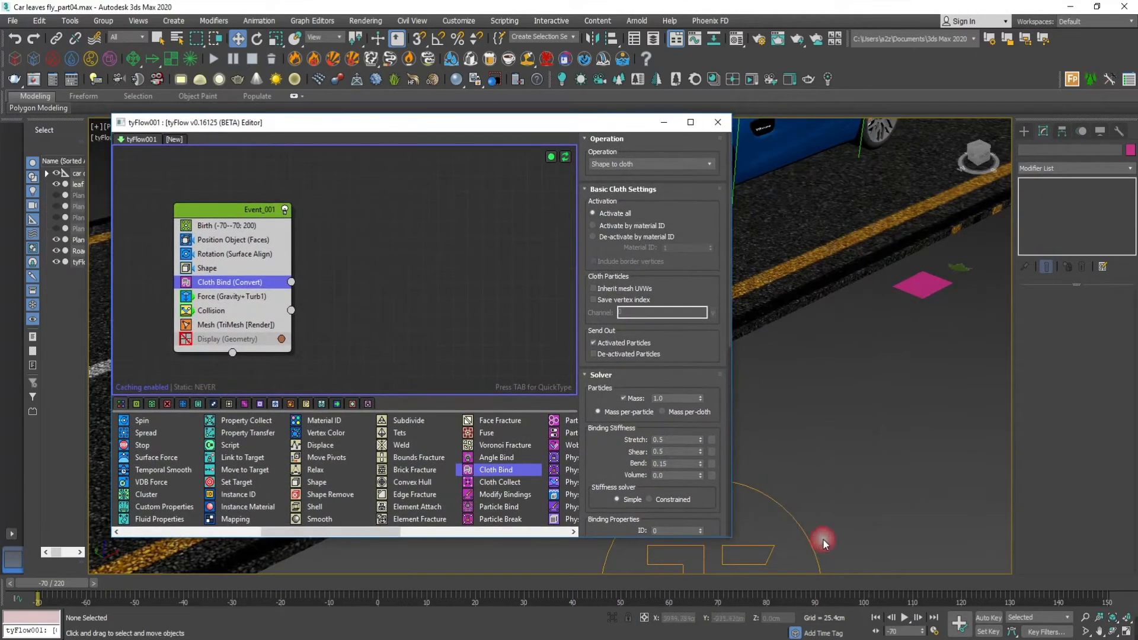
{"action": "left_click", "coordinate": [781, 510]}
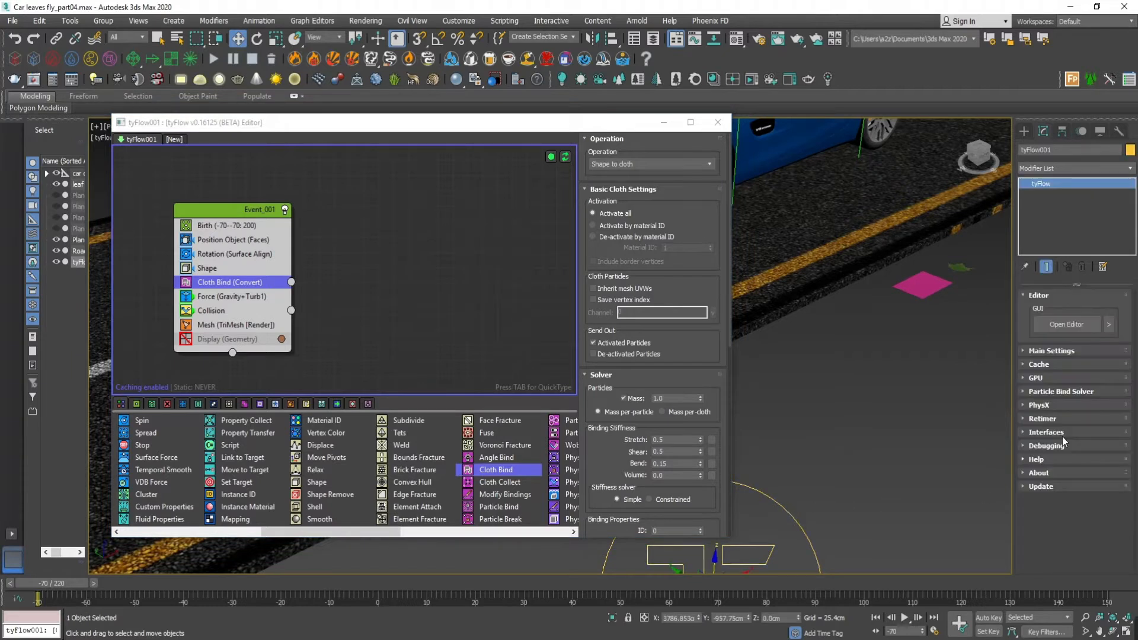
{"action": "left_click", "coordinate": [1062, 351]}
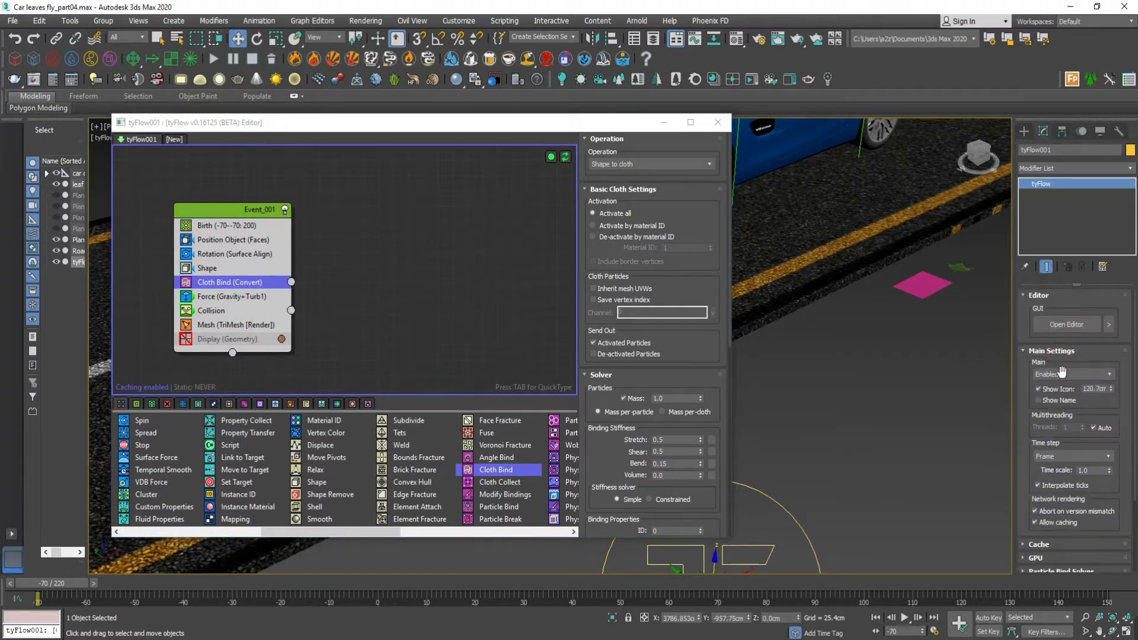
{"action": "left_click", "coordinate": [1083, 455]}
{"action": "left_click", "coordinate": [1067, 479]}
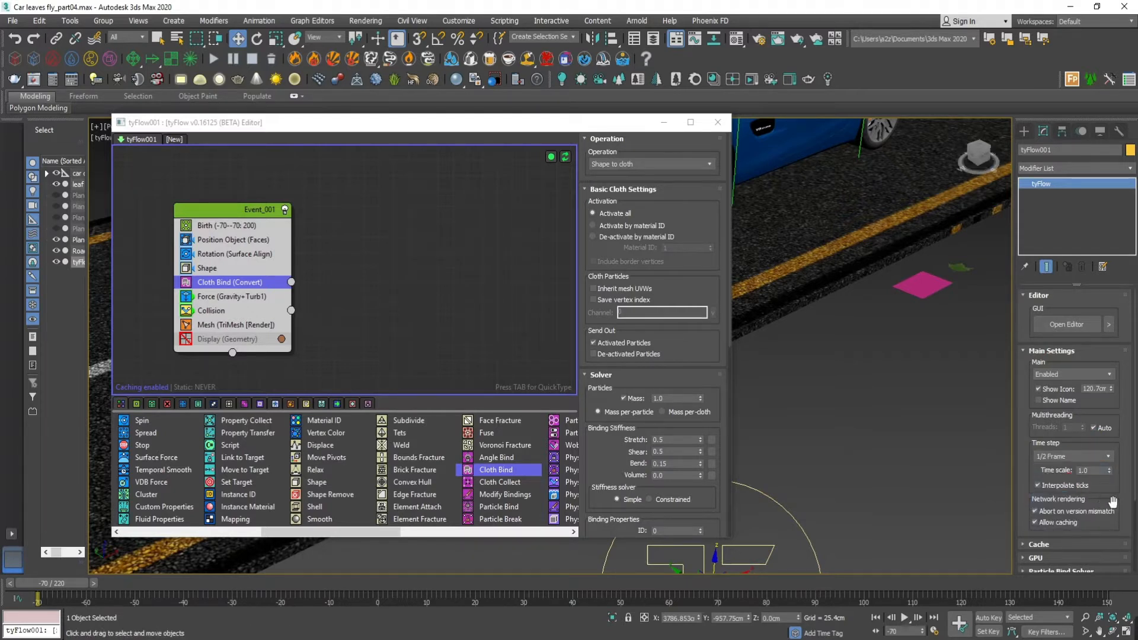
Set the tyFlow object's Particle Bind Solver steps to 10.
{"action": "scroll", "coordinate": [1086, 468], "scroll_direction": "down", "scroll_amount": 10}
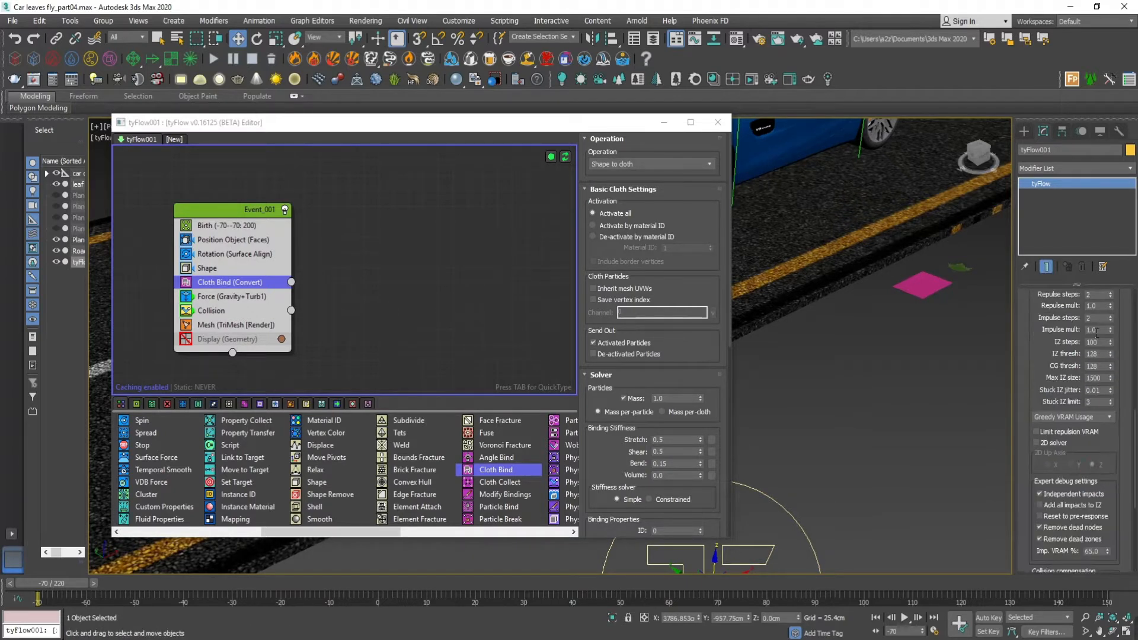
{"action": "left_click_drag", "start_coordinate": [1080, 311], "coordinate": [1093, 391]}
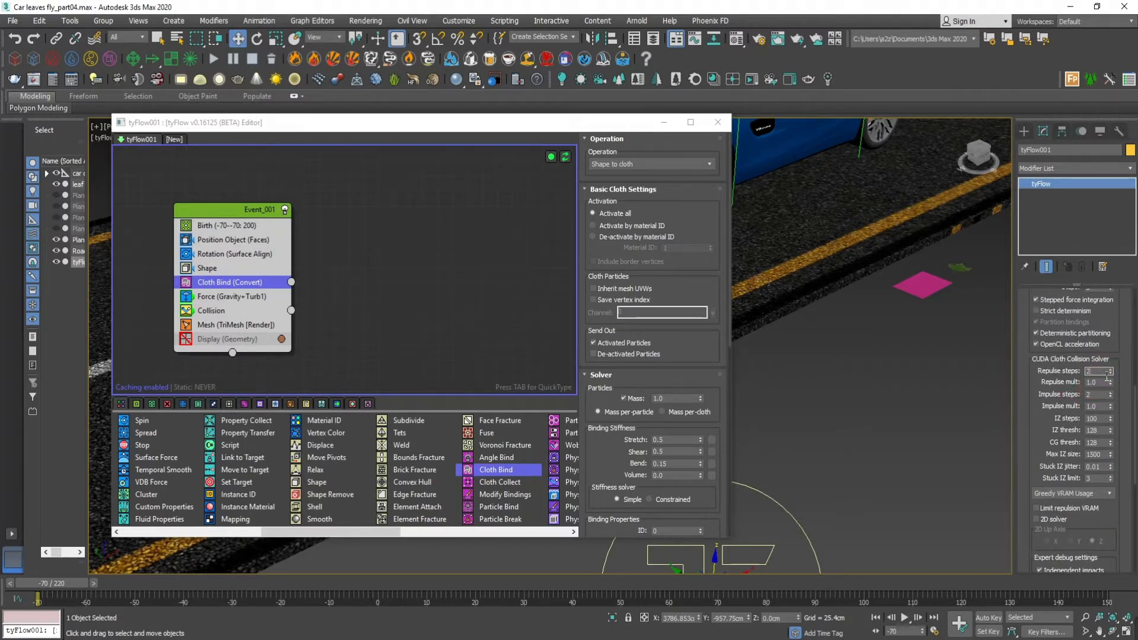
{"action": "left_click_drag", "start_coordinate": [1077, 454], "coordinate": [1065, 524]}
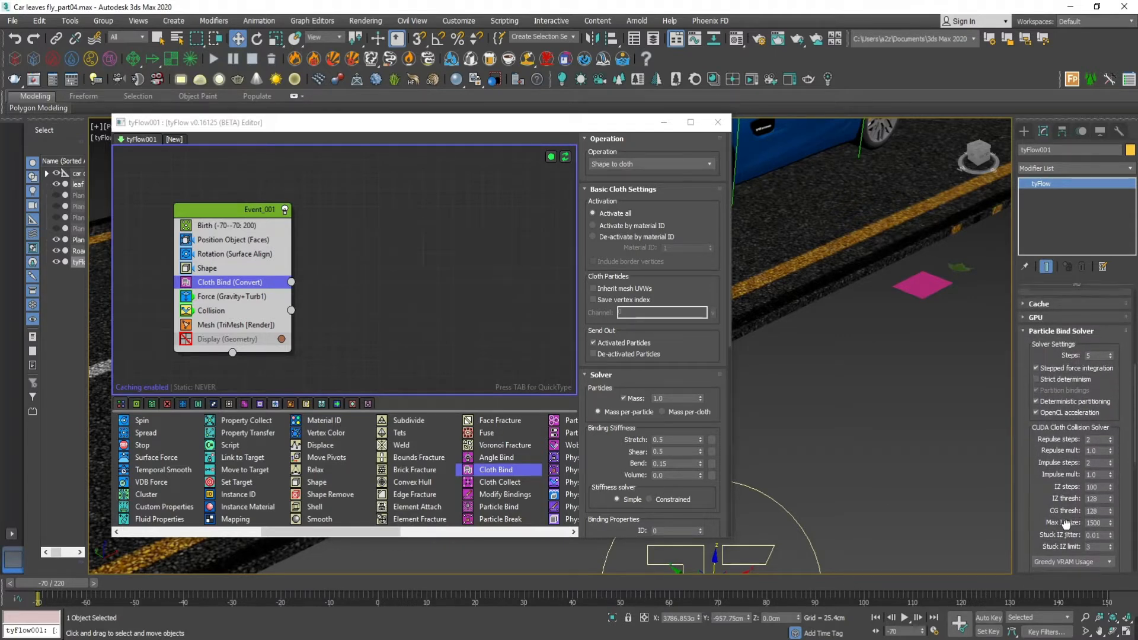
{"action": "mouse_move", "coordinate": [1055, 354]}
{"action": "left_mouse_down"}
{"action": "mouse_move", "coordinate": [1056, 491]}
{"action": "mouse_move", "coordinate": [1050, 371]}
{"action": "left_mouse_up"}
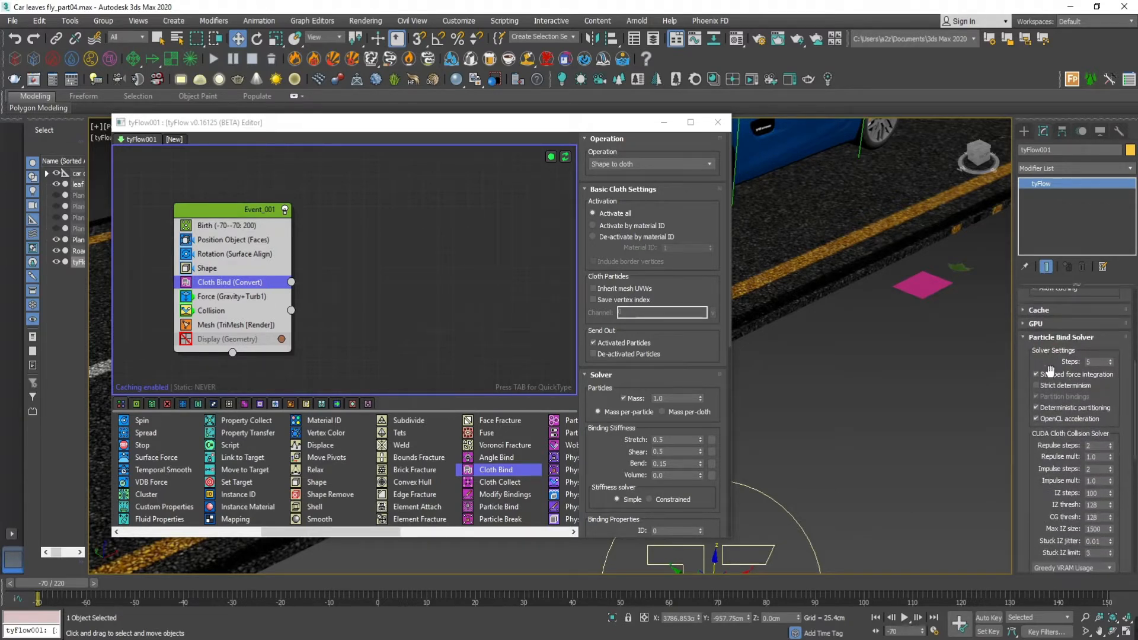
{"action": "double_click", "coordinate": [1090, 362]}
{"action": "type", "text": "10"}
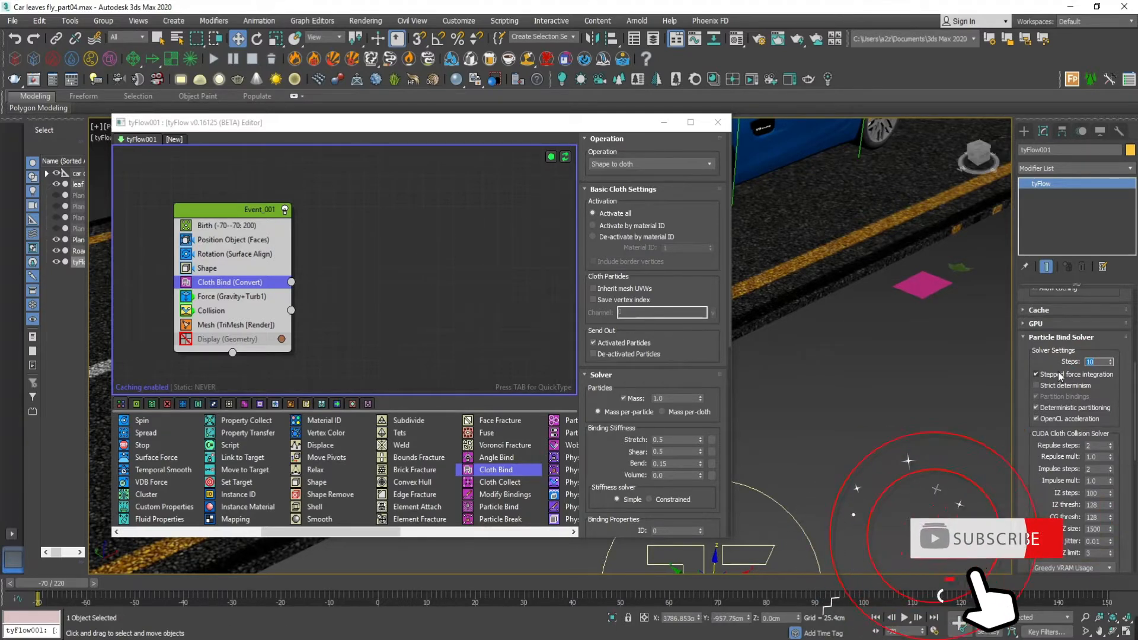
{"action": "left_click_drag", "start_coordinate": [1057, 363], "coordinate": [1056, 354]}
Shrink and reposition the tyFlow editor to uncover the leaves on the road.
{"action": "mouse_move", "coordinate": [546, 119]}
{"action": "left_mouse_down"}
{"action": "mouse_move", "coordinate": [751, 146]}
{"action": "mouse_move", "coordinate": [861, 175]}
{"action": "mouse_move", "coordinate": [808, 175]}
{"action": "left_mouse_up"}
{"action": "left_click", "coordinate": [772, 222]}
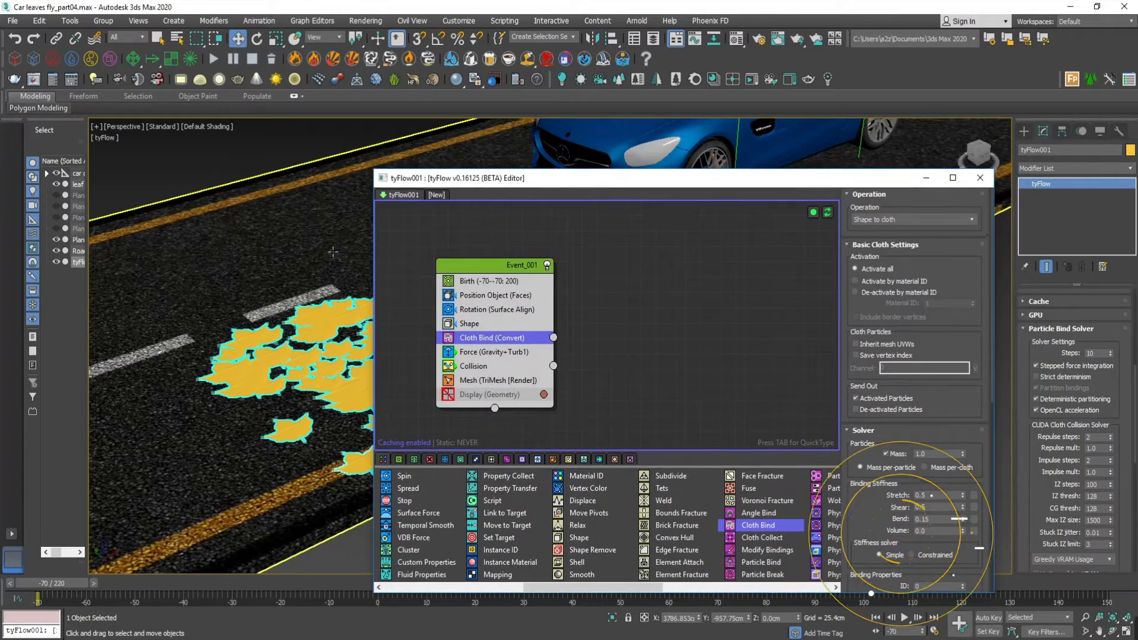
{"action": "left_click", "coordinate": [372, 168]}
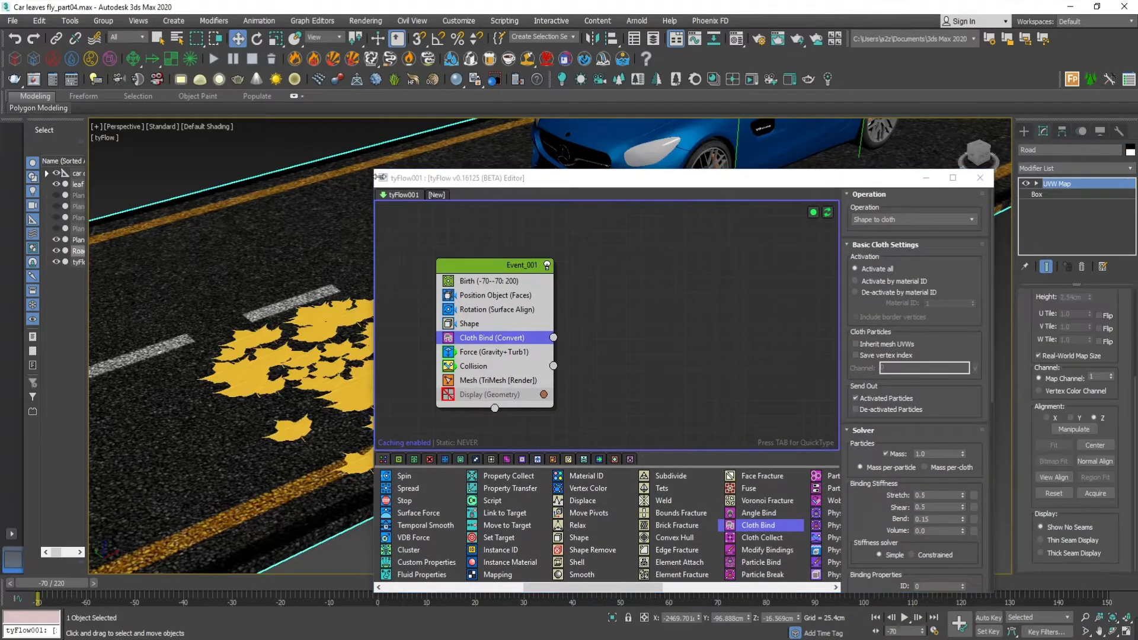
{"action": "left_click_drag", "start_coordinate": [385, 176], "coordinate": [515, 309]}
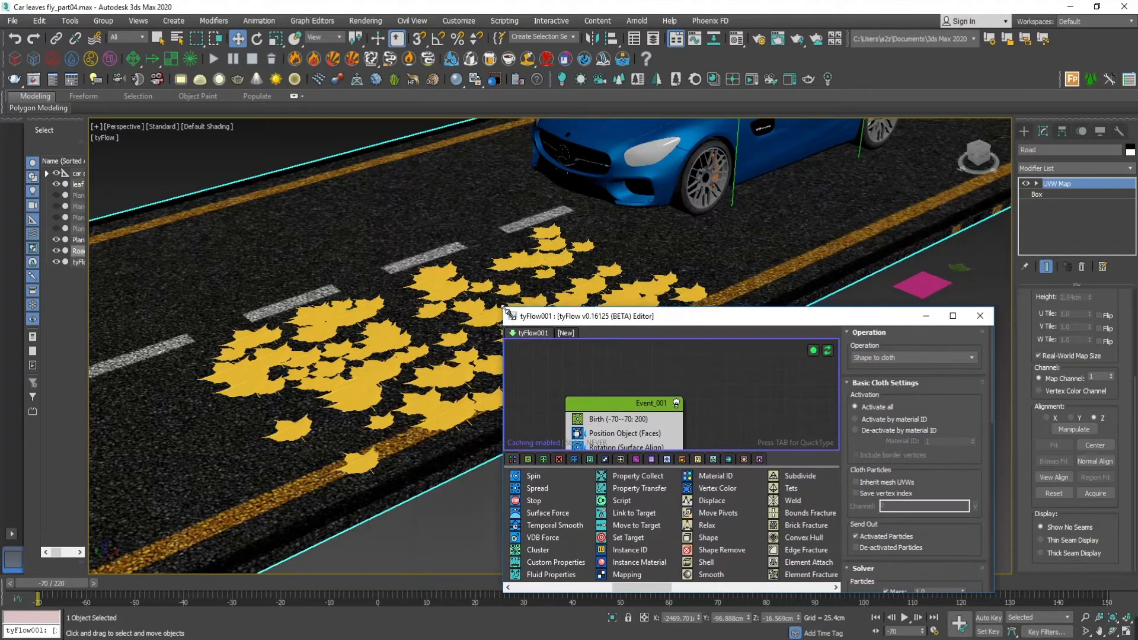
{"action": "left_click_drag", "start_coordinate": [846, 314], "coordinate": [807, 293]}
Reselect the tyFlow object and scrub the opening frames to review the leaves' cloth motion.
{"action": "left_click", "coordinate": [644, 214]}
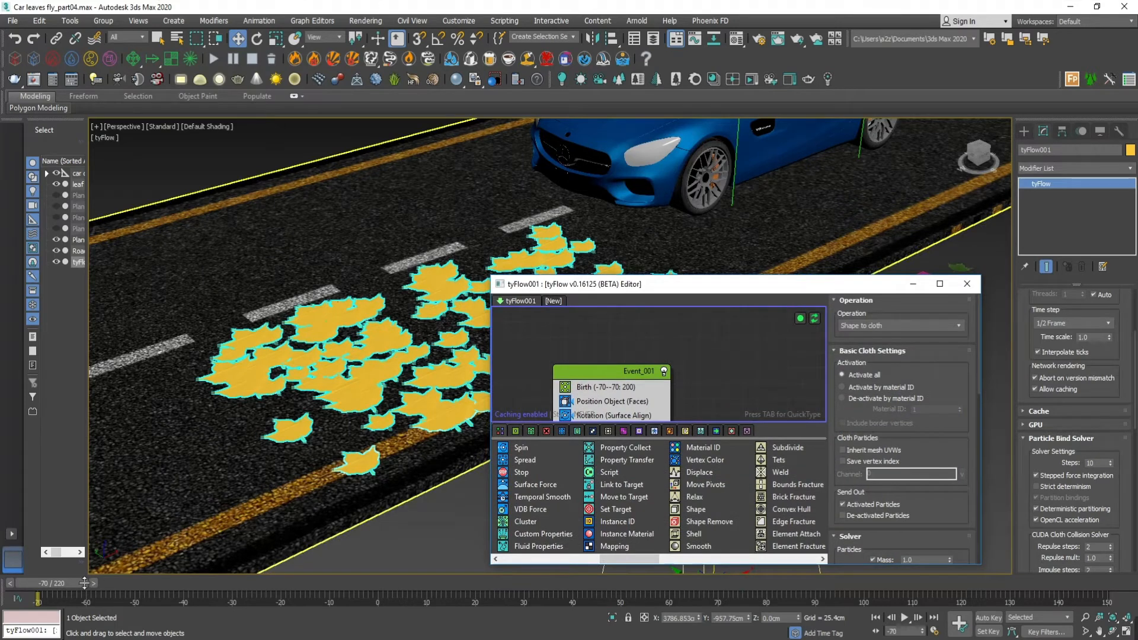
{"action": "mouse_move", "coordinate": [59, 583]}
{"action": "left_mouse_down"}
{"action": "mouse_move", "coordinate": [404, 564]}
{"action": "mouse_move", "coordinate": [560, 582]}
{"action": "mouse_move", "coordinate": [692, 579]}
{"action": "mouse_move", "coordinate": [40, 584]}
{"action": "left_mouse_up"}
{"action": "left_click_drag", "start_coordinate": [95, 573], "coordinate": [37, 587]}
Enable adding a shell to the surface in the Cloth Bind operator's mesh post-process settings.
{"action": "left_click_drag", "start_coordinate": [677, 289], "coordinate": [461, 197]}
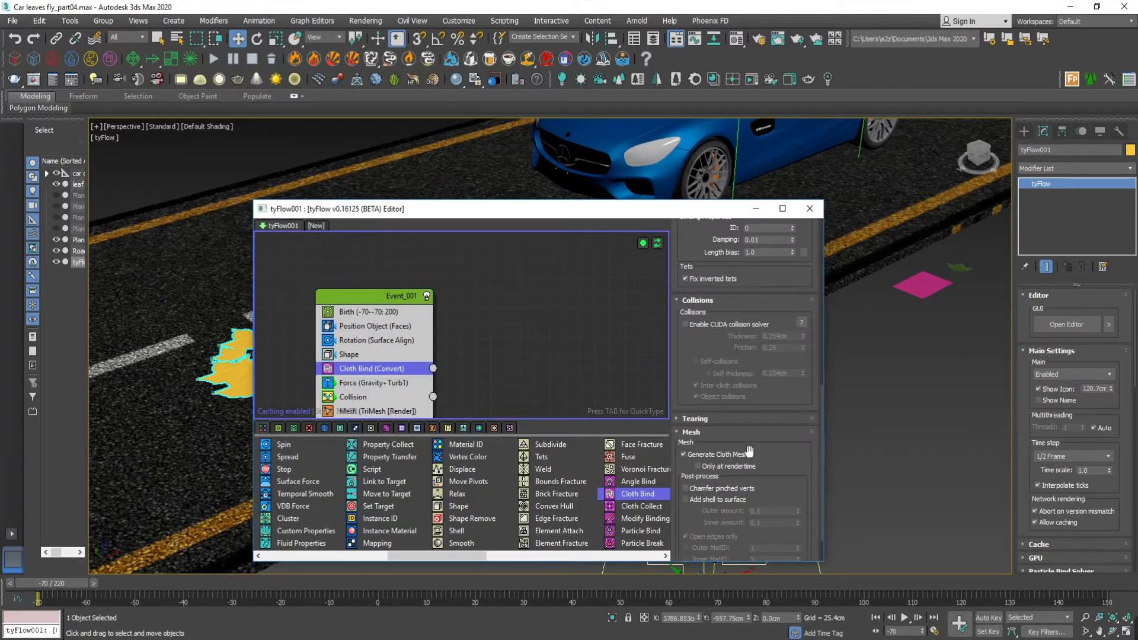
{"action": "left_click_drag", "start_coordinate": [748, 450], "coordinate": [748, 342]}
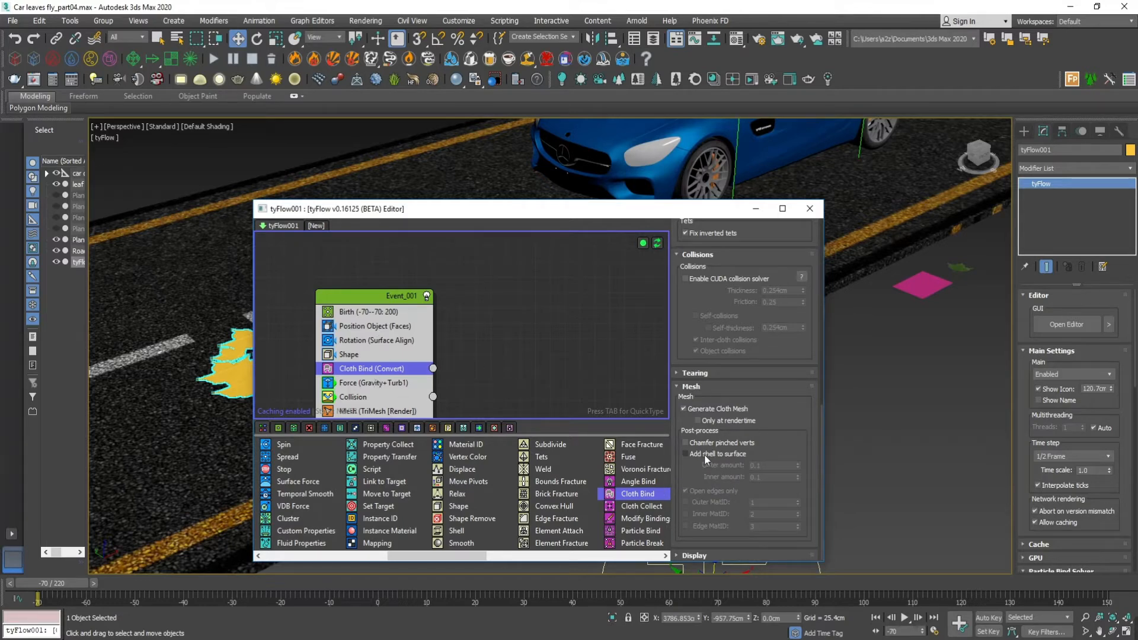
{"action": "left_click", "coordinate": [686, 454]}
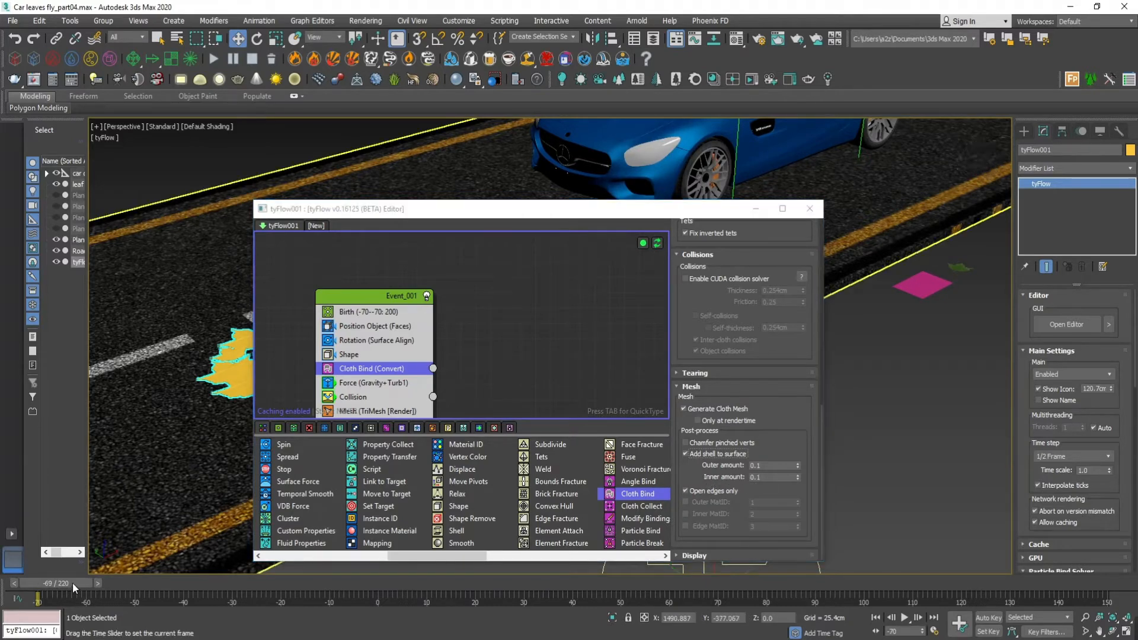
Scrub the timeline to frame -40 and back to -70 to check the shelled leaves.
{"action": "left_click_drag", "start_coordinate": [72, 583], "coordinate": [206, 582]}
{"action": "left_click_drag", "start_coordinate": [303, 209], "coordinate": [576, 290]}
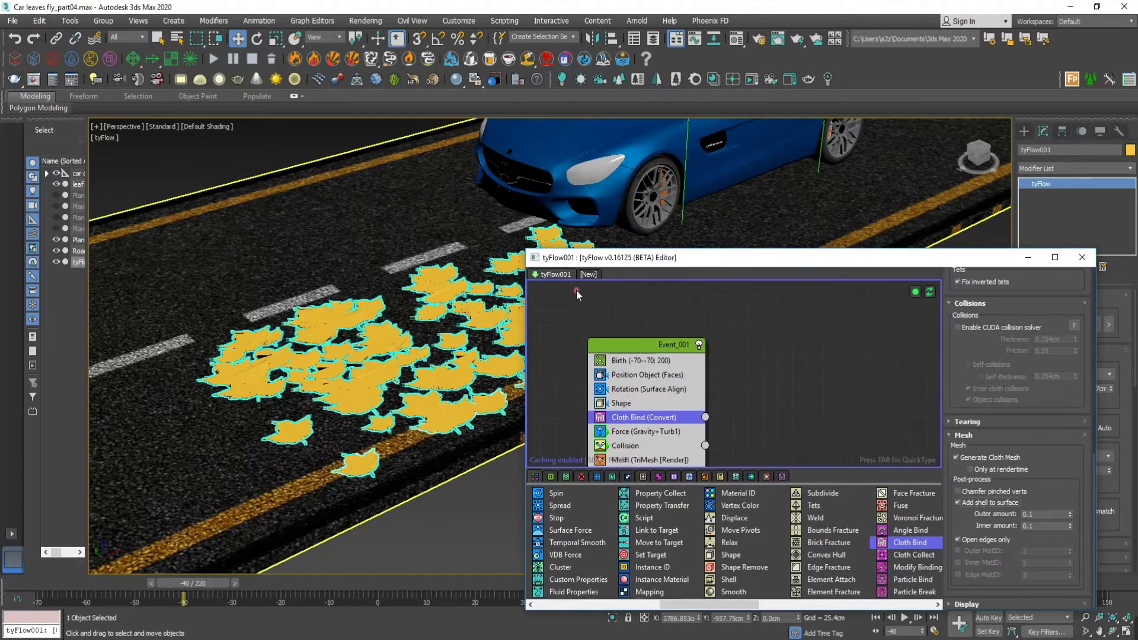
{"action": "left_click_drag", "start_coordinate": [198, 584], "coordinate": [38, 584]}
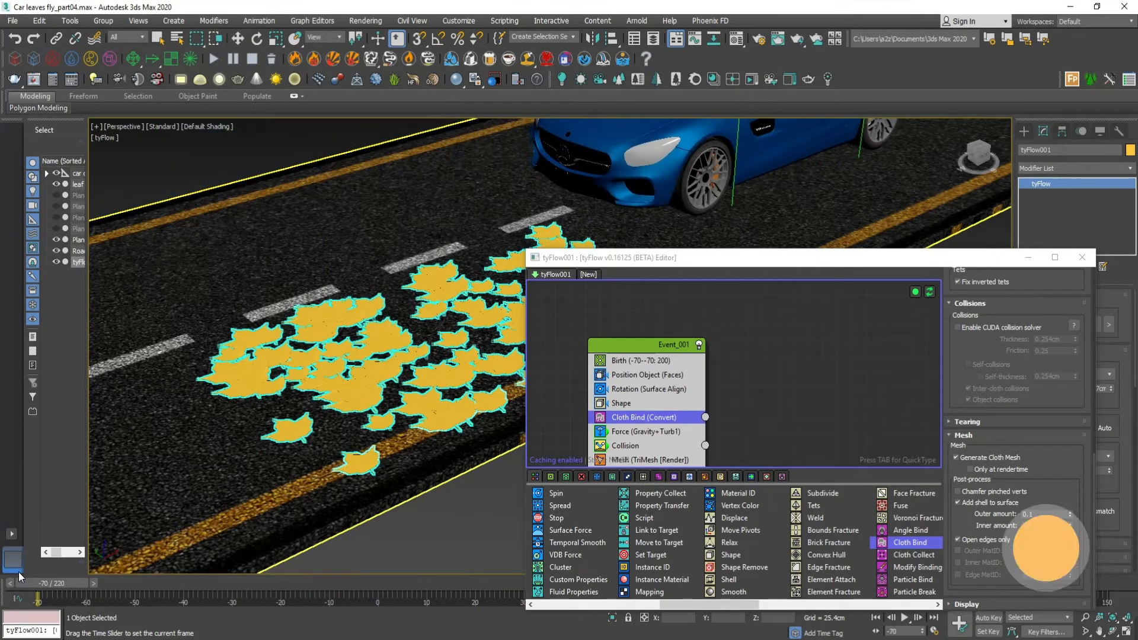
{"action": "key", "text": "w"}
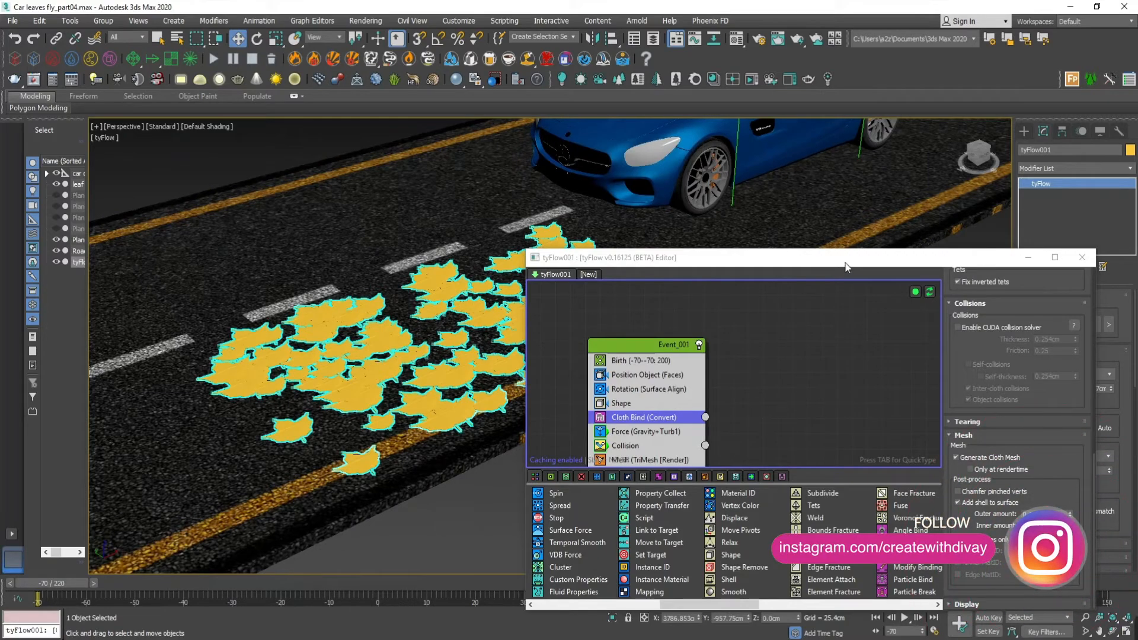
Minimise the tyFlow editor and draw a box around the car's front end in the Top view, about 423 by 204 cm.
{"action": "left_click_drag", "start_coordinate": [846, 264], "coordinate": [687, 230]}
{"action": "left_click", "coordinate": [870, 225]}
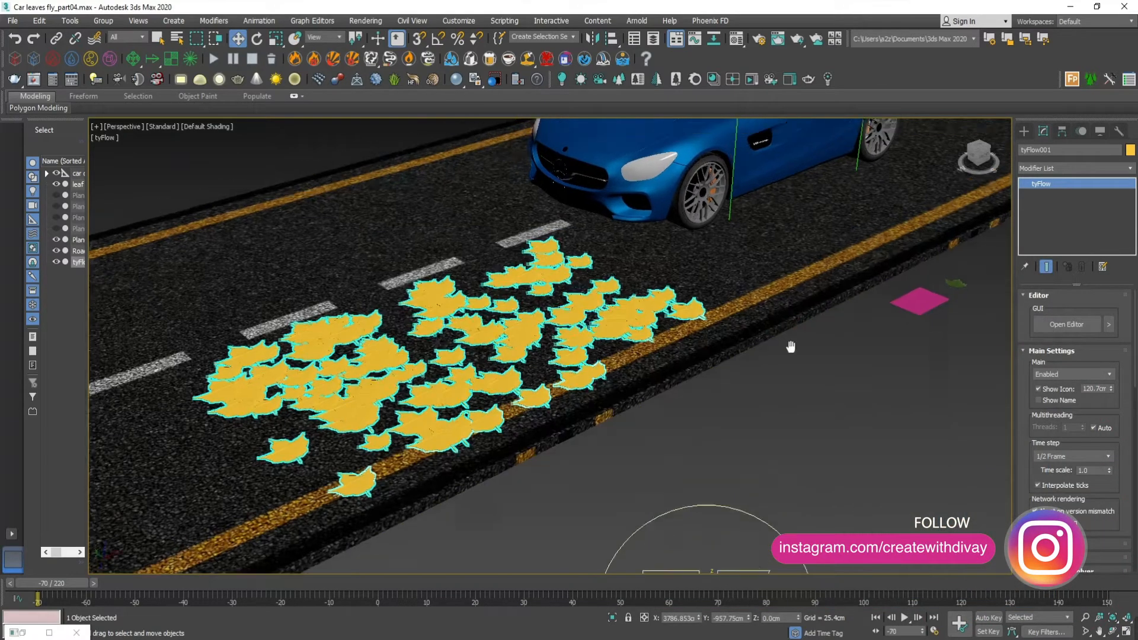
{"action": "middle_click_drag", "start_coordinate": [711, 367], "coordinate": [759, 386], "text": "alt"}
{"action": "key", "text": "alt+w"}
{"action": "key", "text": "alt+w"}
{"action": "scroll", "coordinate": [617, 330], "scroll_direction": "down", "scroll_amount": 5}
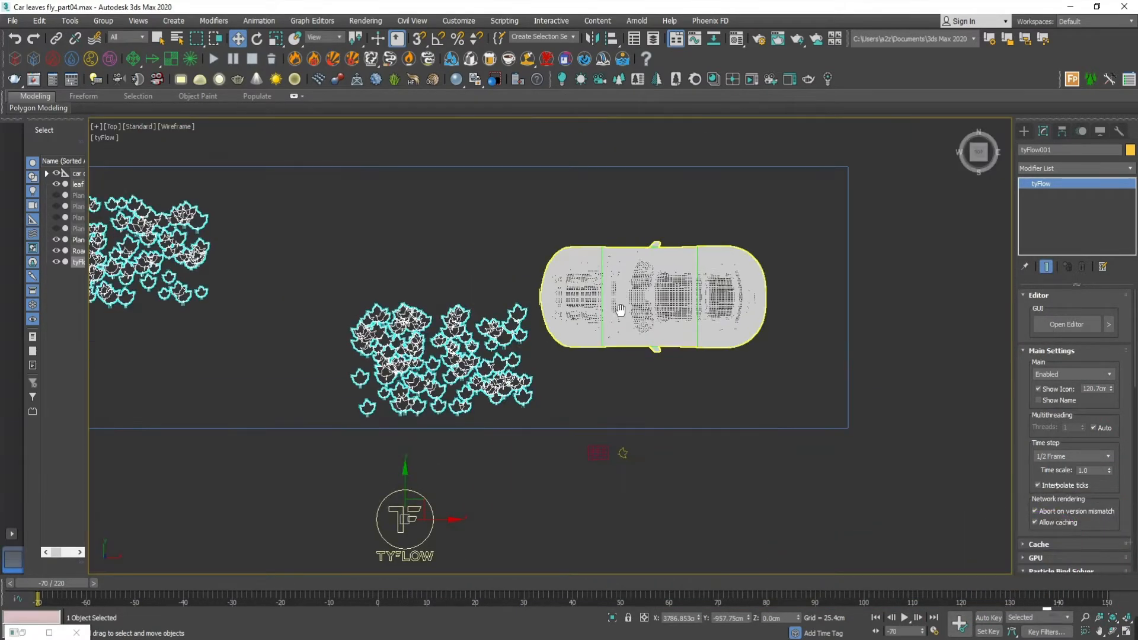
{"action": "scroll", "coordinate": [617, 329], "scroll_direction": "up", "scroll_amount": 1}
{"action": "scroll", "coordinate": [617, 329], "scroll_direction": "down", "scroll_amount": 2}
{"action": "scroll", "coordinate": [614, 329], "scroll_direction": "up", "scroll_amount": 3}
{"action": "scroll", "coordinate": [610, 329], "scroll_direction": "up", "scroll_amount": 2}
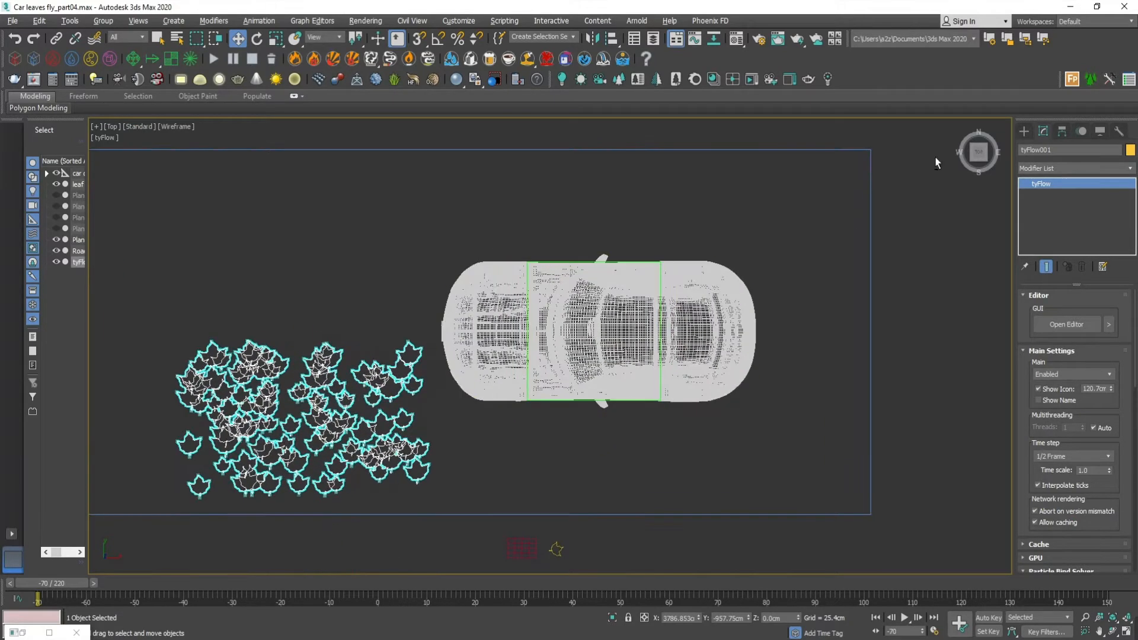
{"action": "left_click", "coordinate": [1023, 131]}
{"action": "left_click", "coordinate": [1051, 206]}
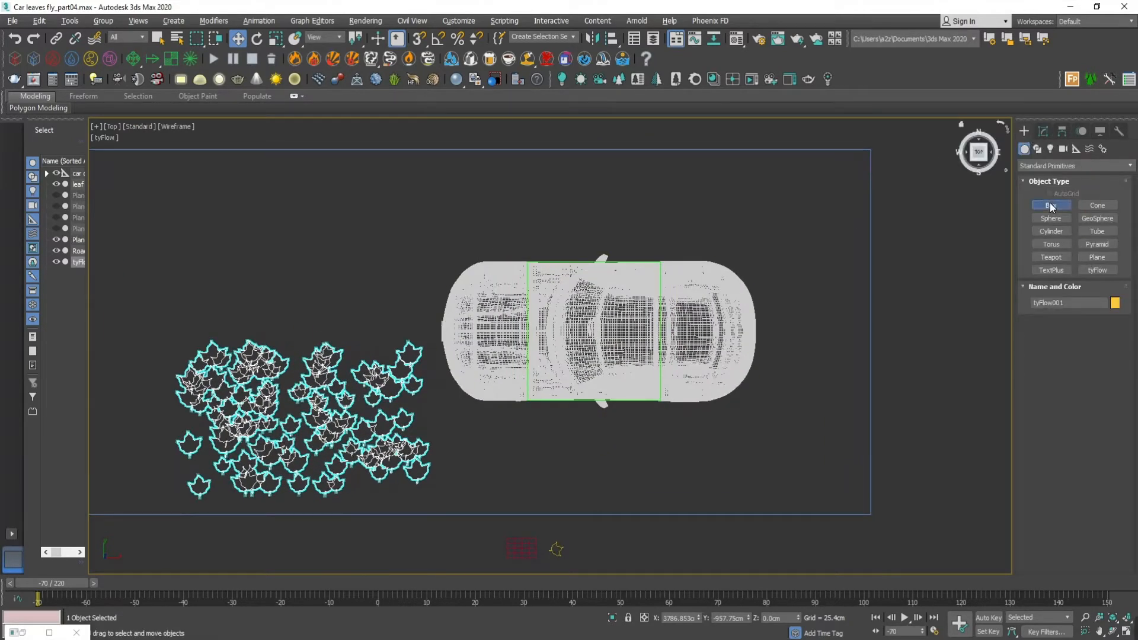
{"action": "left_click_drag", "start_coordinate": [442, 262], "coordinate": [511, 411]}
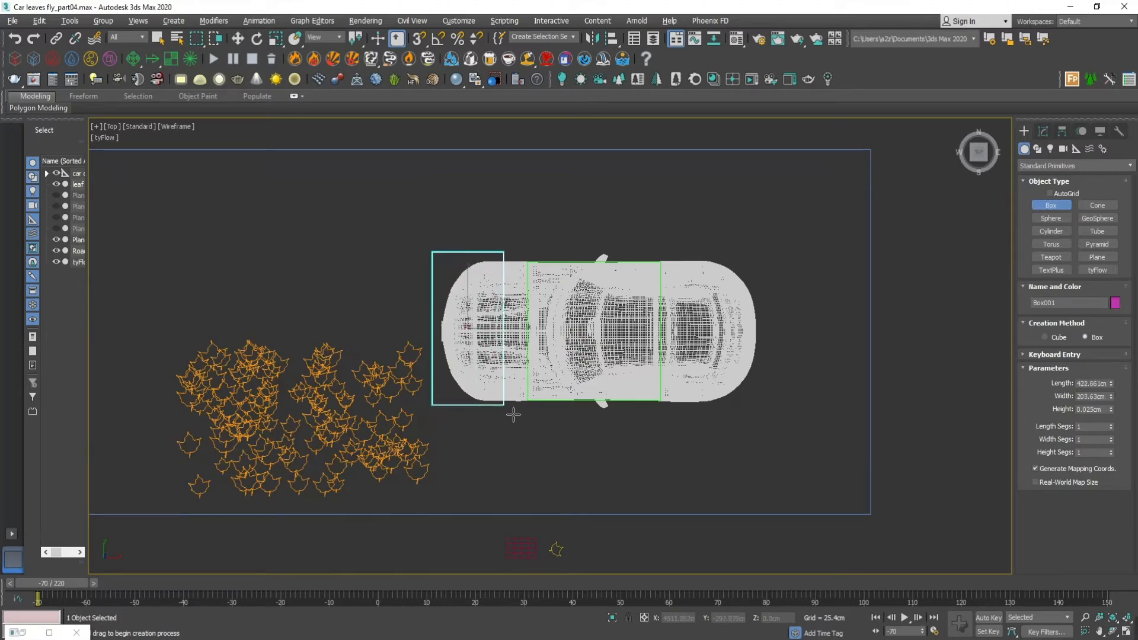
{"action": "left_click", "coordinate": [511, 410]}
Move the box in the Front view slightly down and toward the car's rear, to about X 4423.5 cm and Z -1.1 cm.
{"action": "key", "text": "w"}
{"action": "key", "text": "alt+w"}
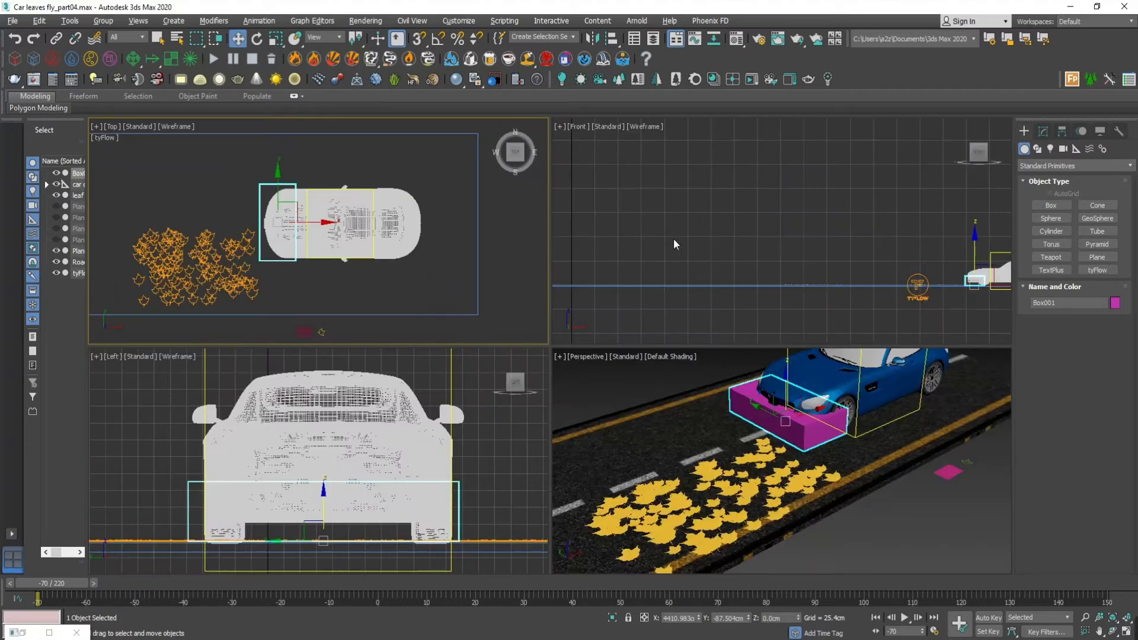
{"action": "key", "text": "alt+w"}
{"action": "scroll", "coordinate": [528, 314], "scroll_direction": "up", "scroll_amount": 10}
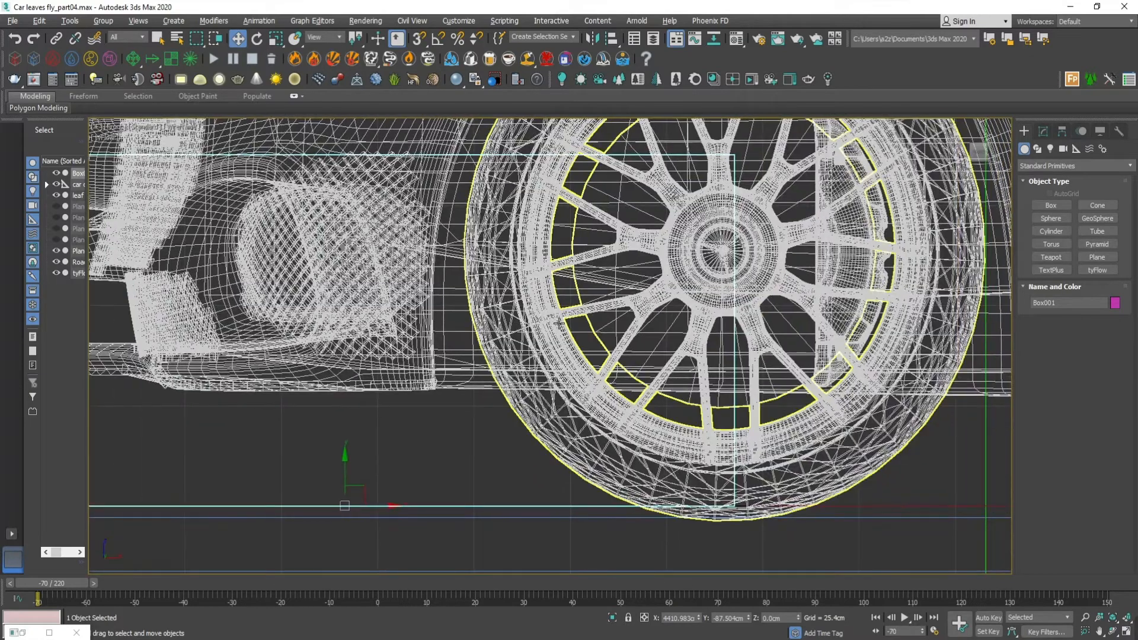
{"action": "scroll", "coordinate": [528, 314], "scroll_direction": "down", "scroll_amount": 8}
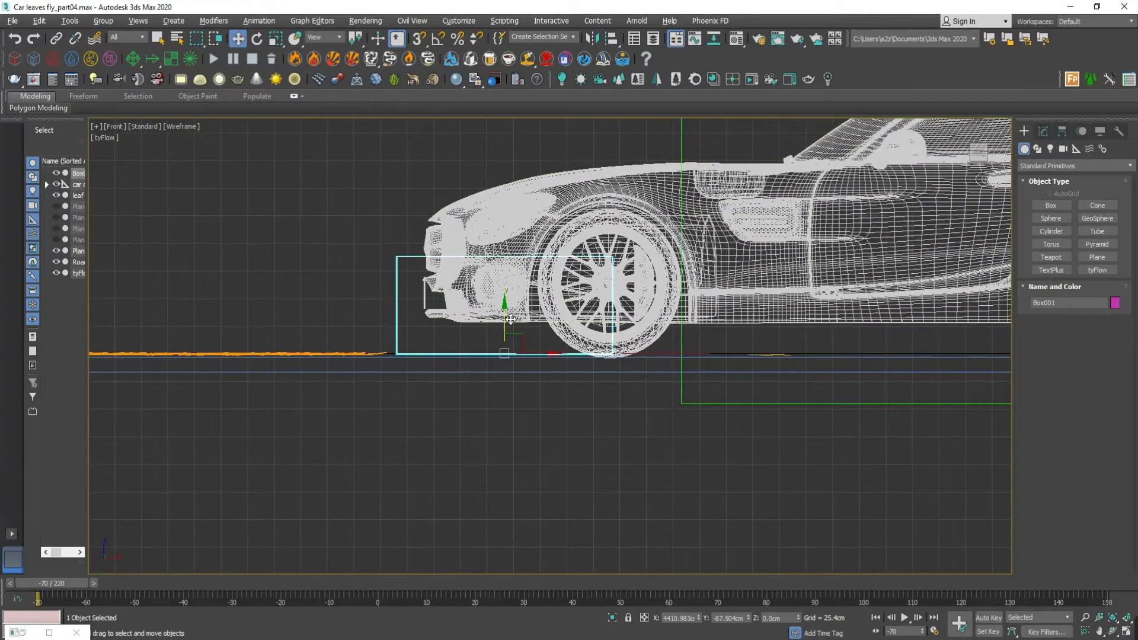
{"action": "left_click_drag", "start_coordinate": [505, 318], "coordinate": [504, 321]}
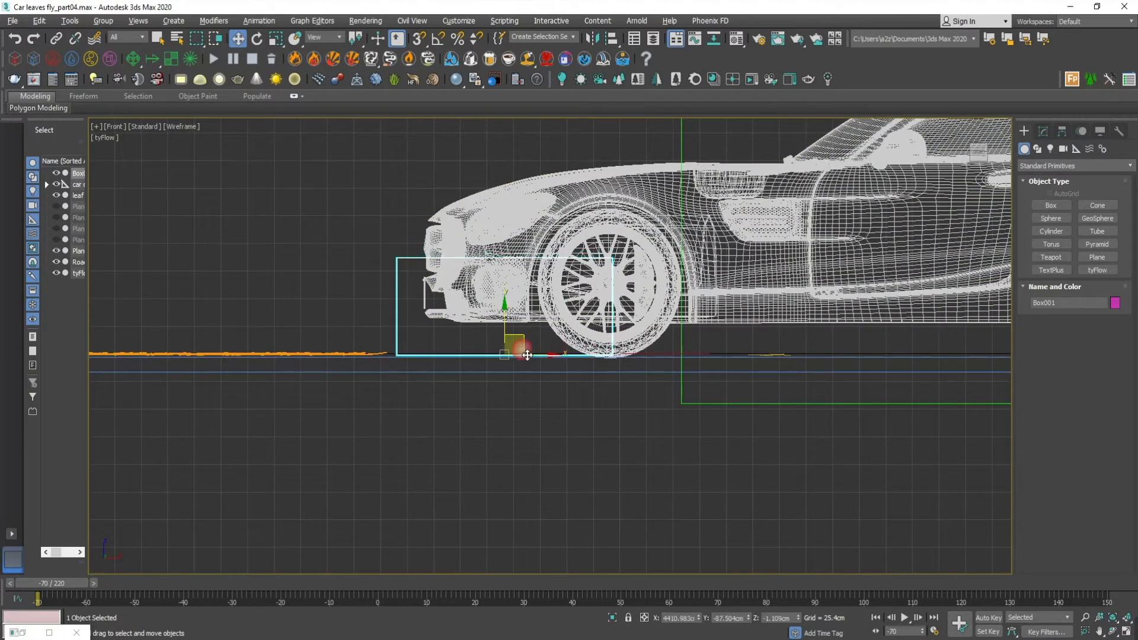
{"action": "left_click_drag", "start_coordinate": [535, 361], "coordinate": [548, 362]}
Link the front box to the car dummy as its parent in the Perspective view.
{"action": "key", "text": "alt+w"}
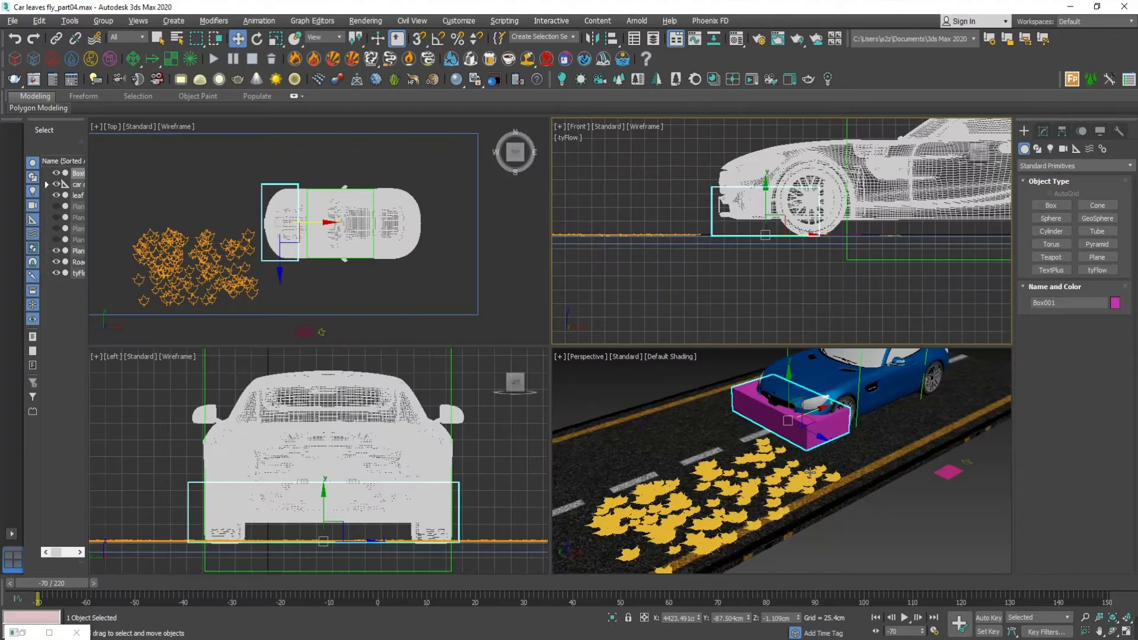
{"action": "key", "text": "alt+w"}
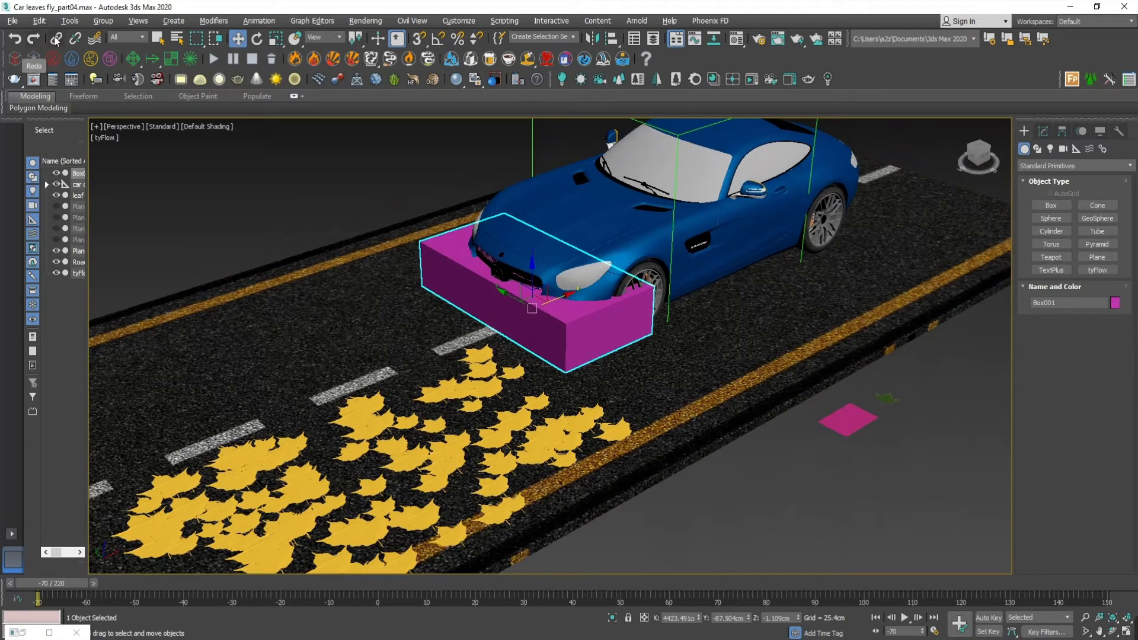
{"action": "left_click", "coordinate": [56, 39]}
{"action": "left_click_drag", "start_coordinate": [500, 302], "coordinate": [640, 192]}
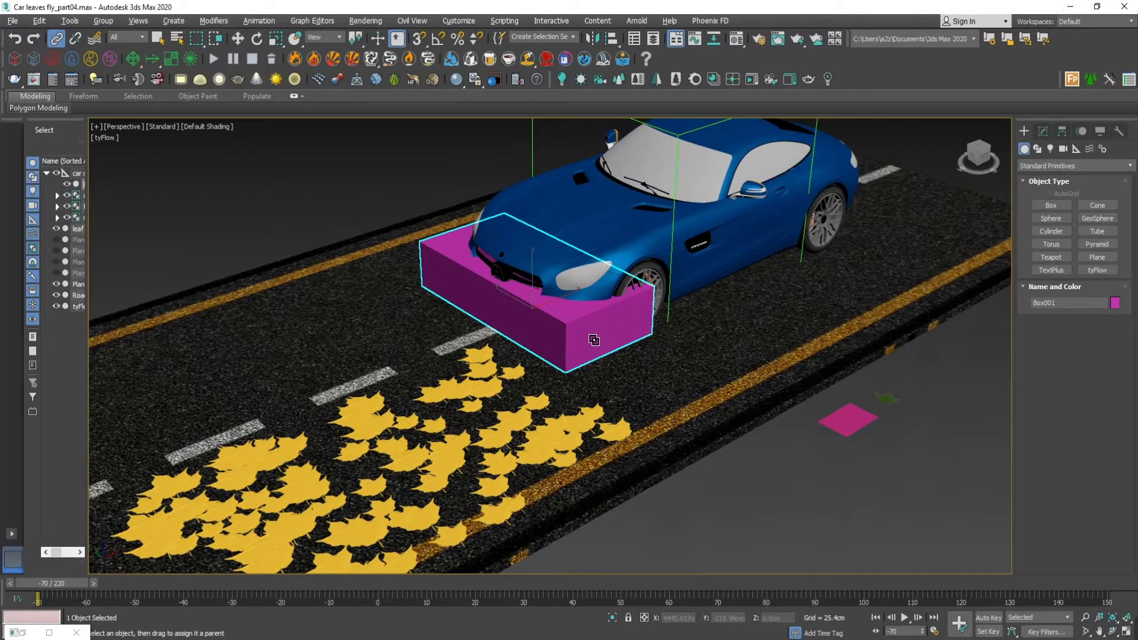
Clone the front box as a single Copy placed around the car's rear wheels, at about X 4962 cm.
{"action": "key", "text": "w"}
{"action": "mouse_move", "coordinate": [566, 305]}
{"action": "left_mouse_down", "text": "shift"}
{"action": "mouse_move", "coordinate": [696, 216]}
{"action": "mouse_move", "coordinate": [758, 213]}
{"action": "left_mouse_up", "text": "shift"}
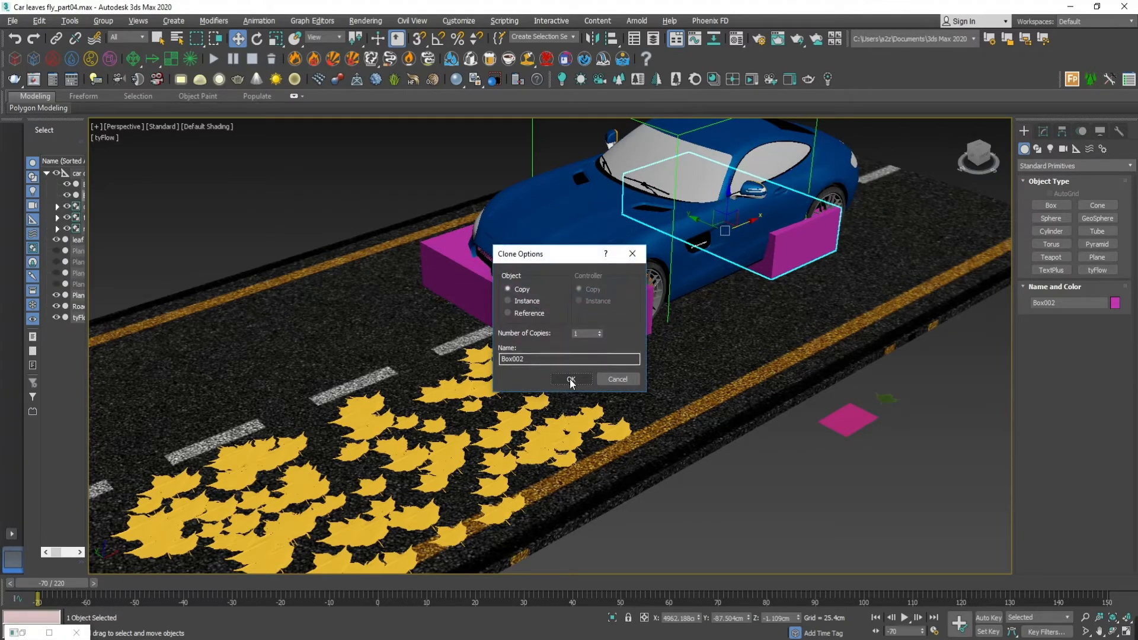
{"action": "left_click", "coordinate": [571, 381]}
Set both boxes to Display as Box and turn off Renderable in their object properties.
{"action": "left_click", "coordinate": [562, 330], "text": "ctrl"}
{"action": "right_click", "coordinate": [561, 328]}
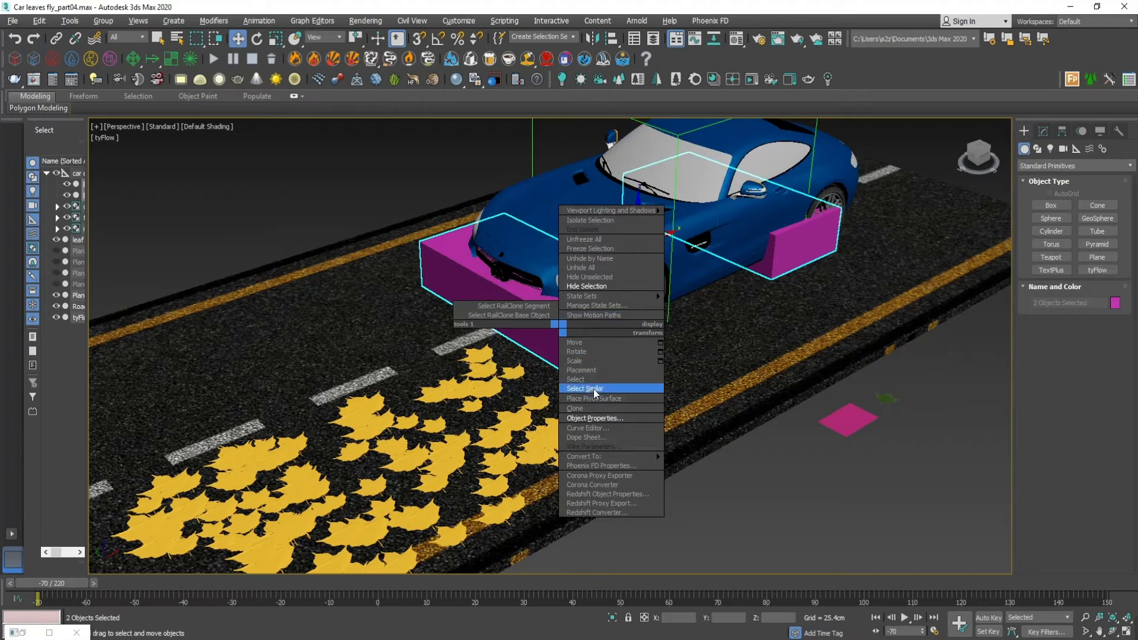
{"action": "left_click", "coordinate": [590, 419]}
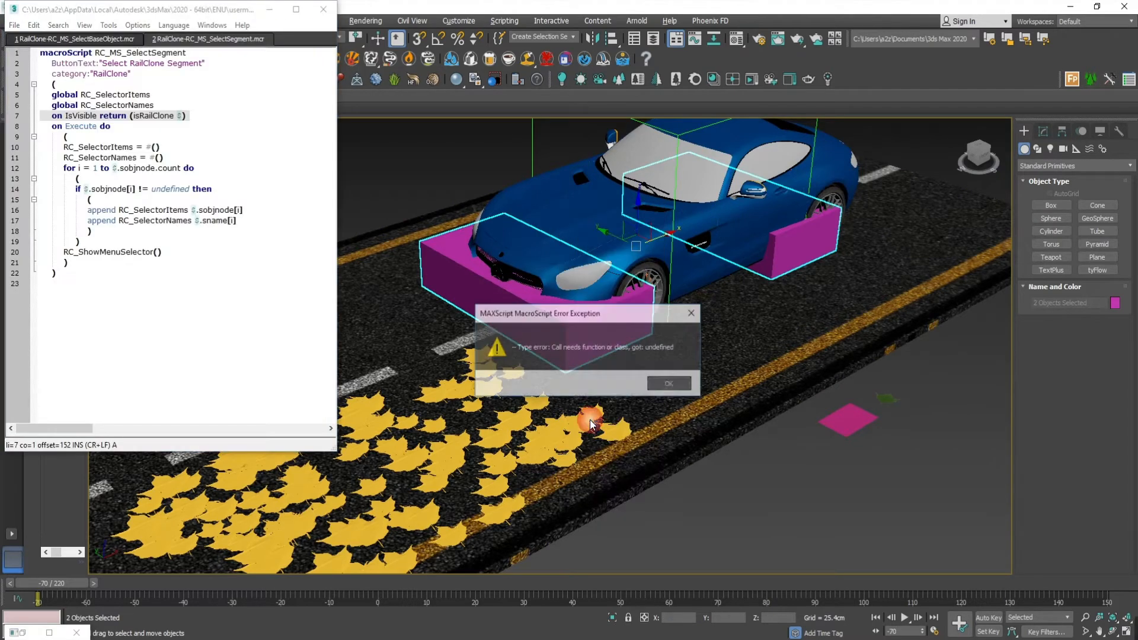
{"action": "left_click", "coordinate": [670, 384]}
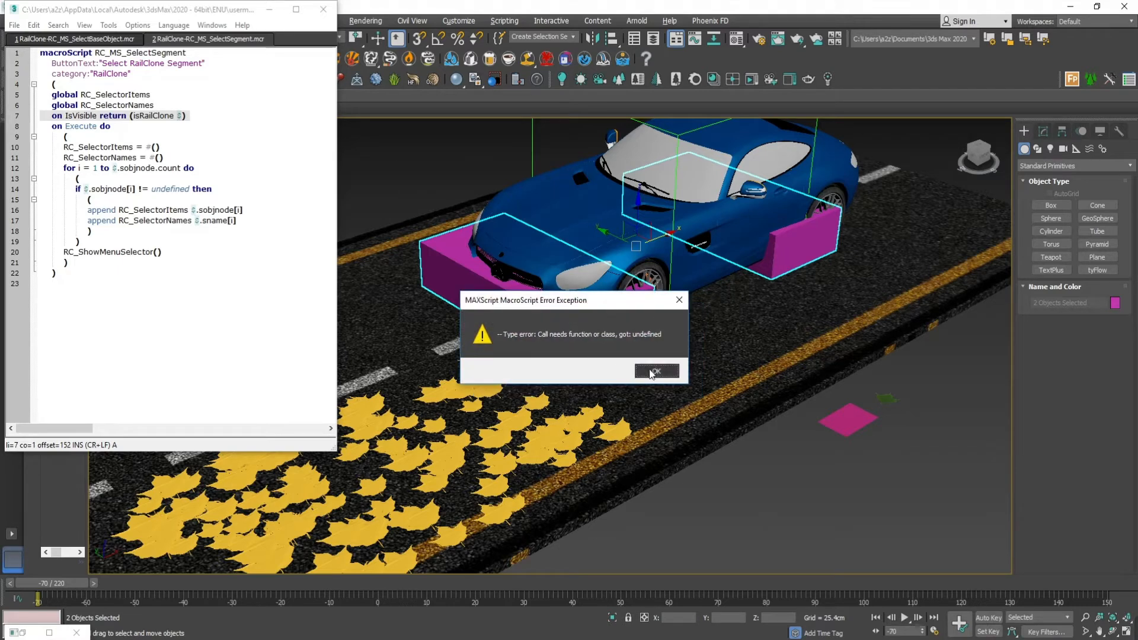
{"action": "left_click", "coordinate": [654, 372]}
{"action": "left_click", "coordinate": [498, 135]}
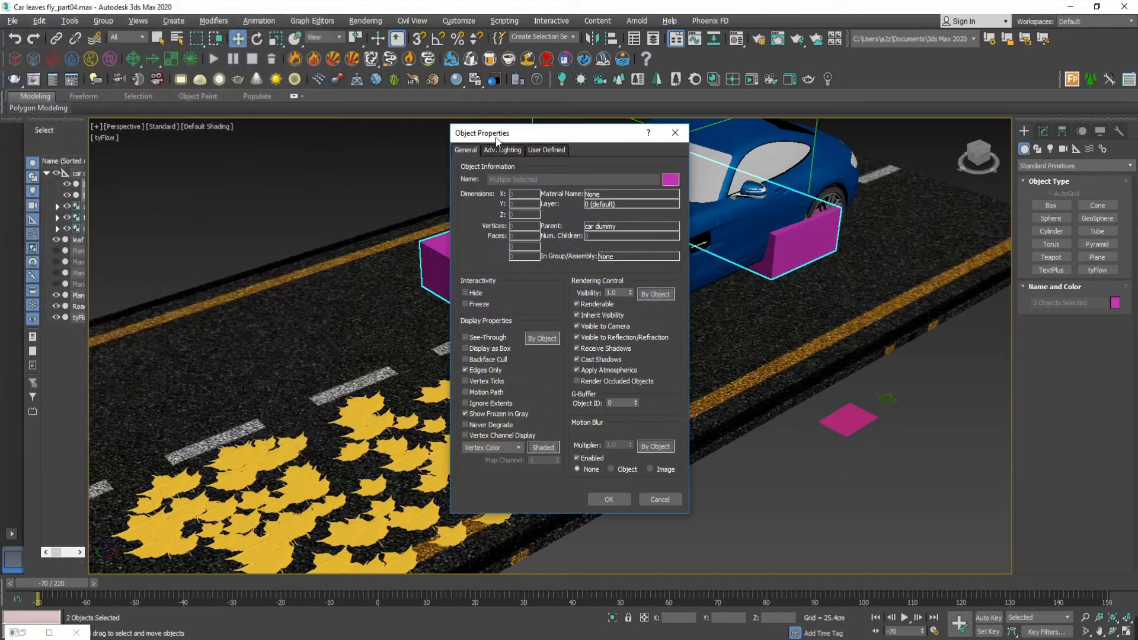
{"action": "left_click_drag", "start_coordinate": [498, 136], "coordinate": [528, 143]}
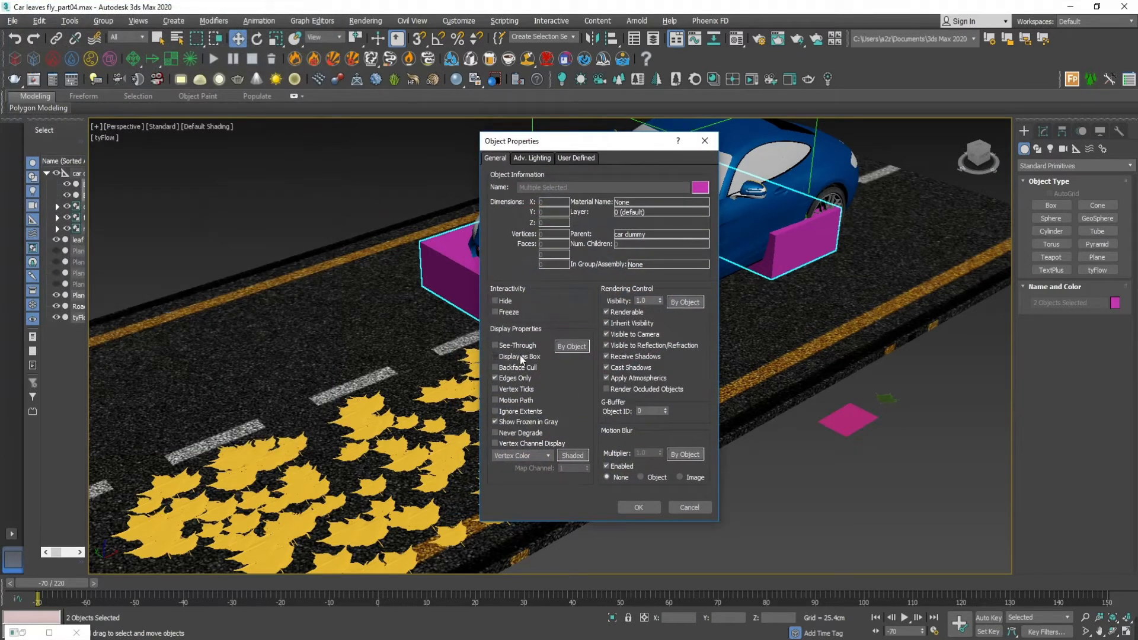
{"action": "left_click", "coordinate": [624, 313]}
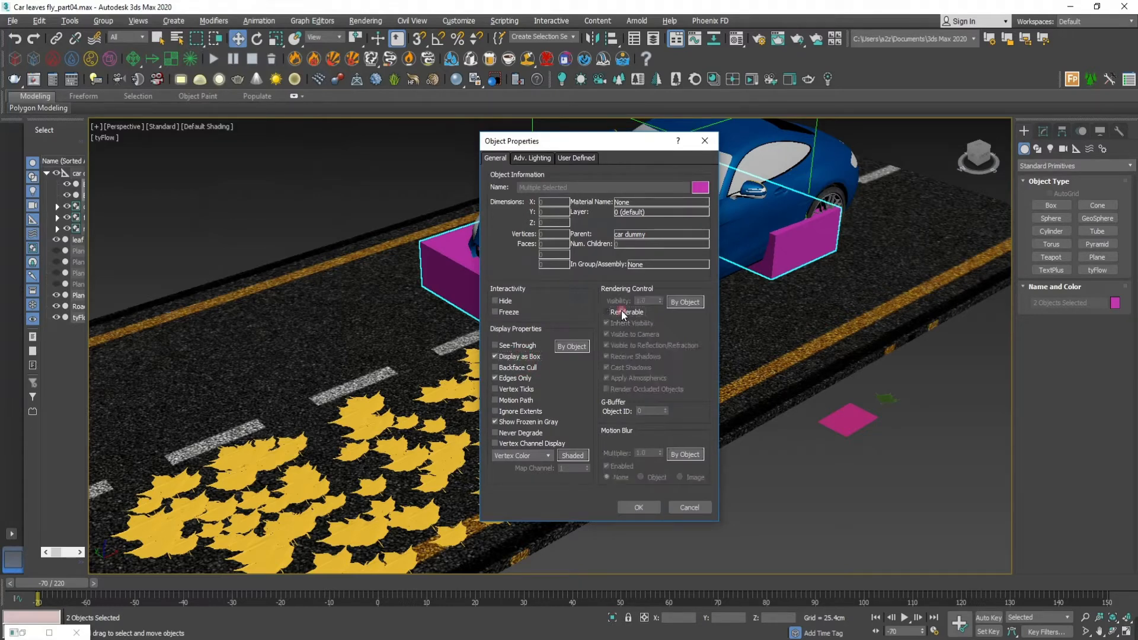
{"action": "left_click", "coordinate": [639, 508]}
Scrub the timeline forward past frame 0 and back to -70 to check how the linked boxes follow the car.
{"action": "middle_click_drag", "start_coordinate": [652, 335], "coordinate": [690, 399]}
{"action": "scroll", "coordinate": [651, 399], "scroll_direction": "up", "scroll_amount": 1}
{"action": "left_click_drag", "start_coordinate": [57, 585], "coordinate": [20, 587]}
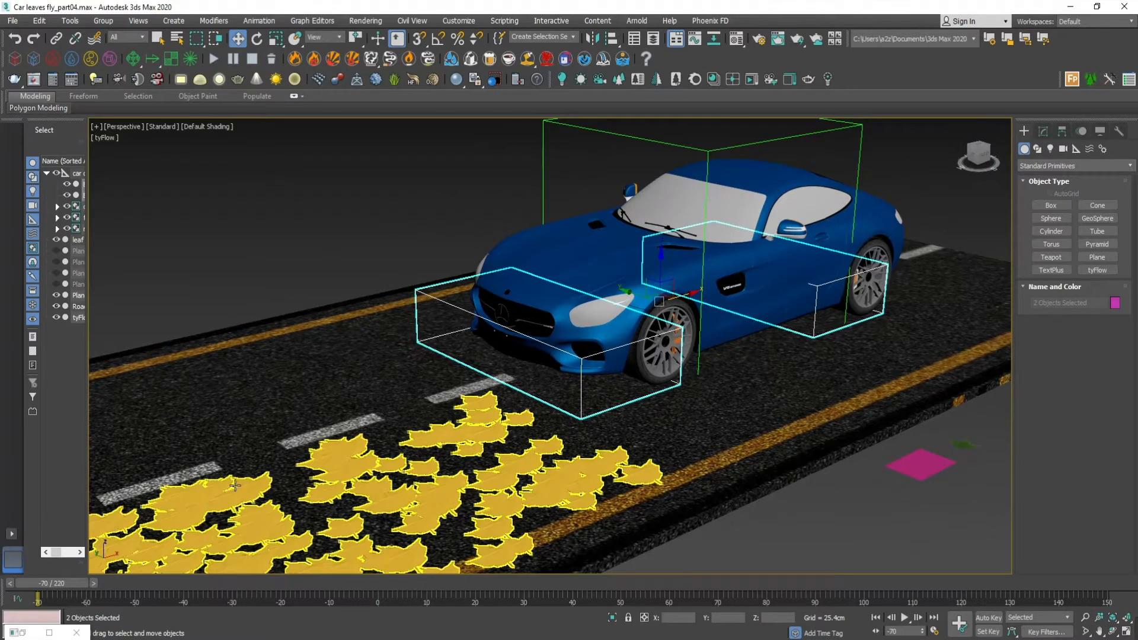
{"action": "left_click_drag", "start_coordinate": [49, 586], "coordinate": [453, 584]}
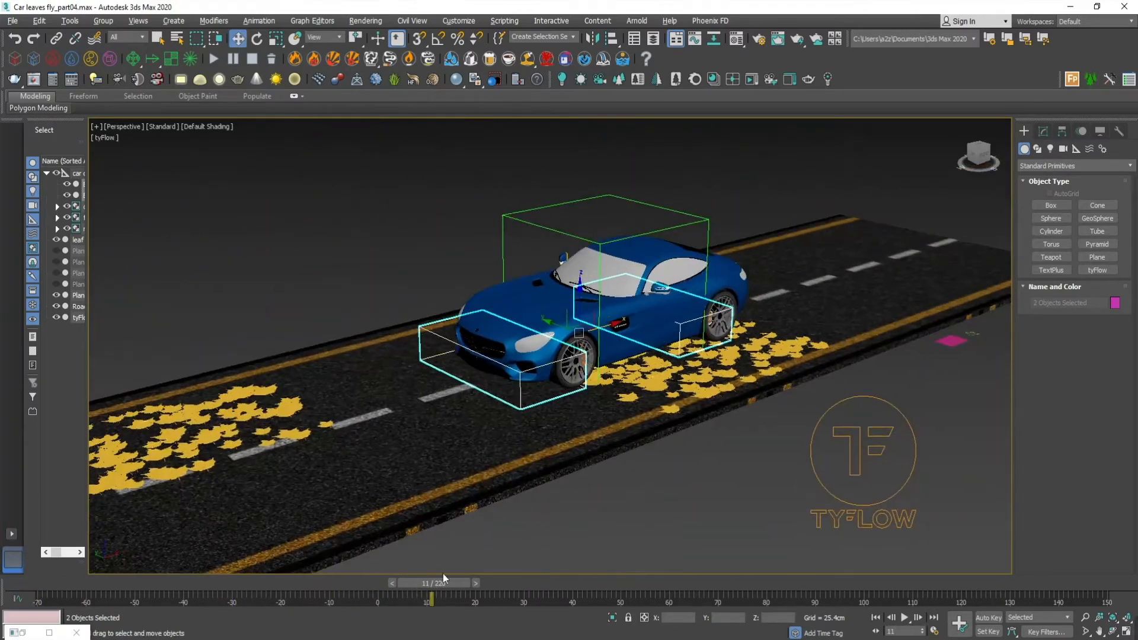
{"action": "left_click_drag", "start_coordinate": [444, 578], "coordinate": [51, 568]}
{"action": "key", "text": "w"}
{"action": "middle_click_drag", "start_coordinate": [817, 341], "coordinate": [789, 385]}
{"action": "scroll", "coordinate": [716, 420], "scroll_direction": "down", "scroll_amount": 1}
{"action": "scroll", "coordinate": [752, 334], "scroll_direction": "up", "scroll_amount": 5}
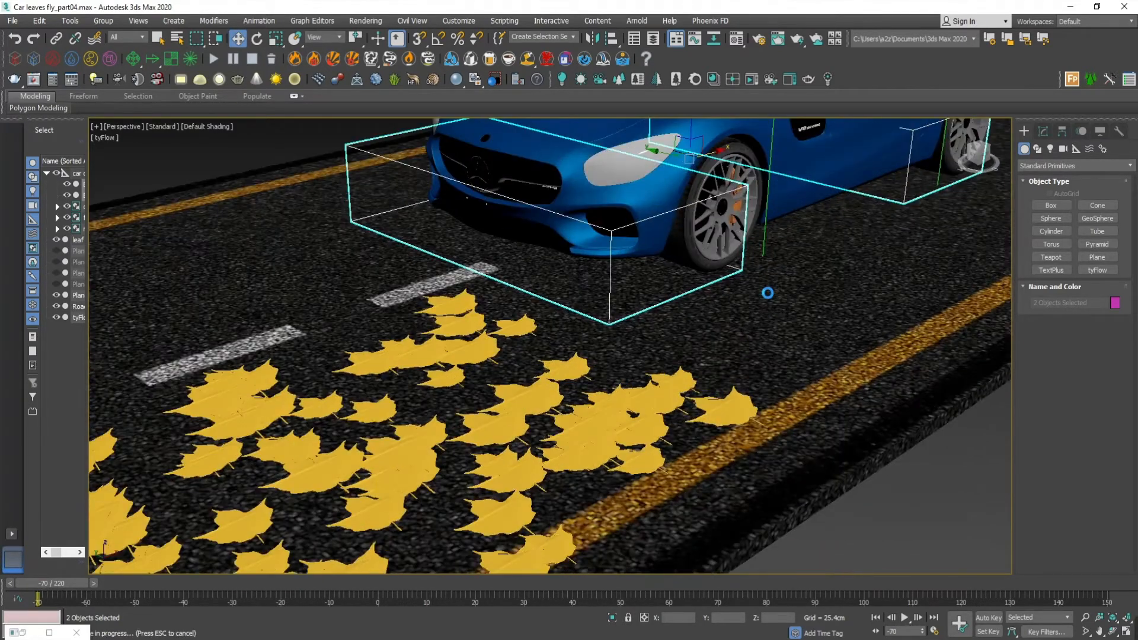
{"action": "scroll", "coordinate": [768, 292], "scroll_direction": "down", "scroll_amount": 5}
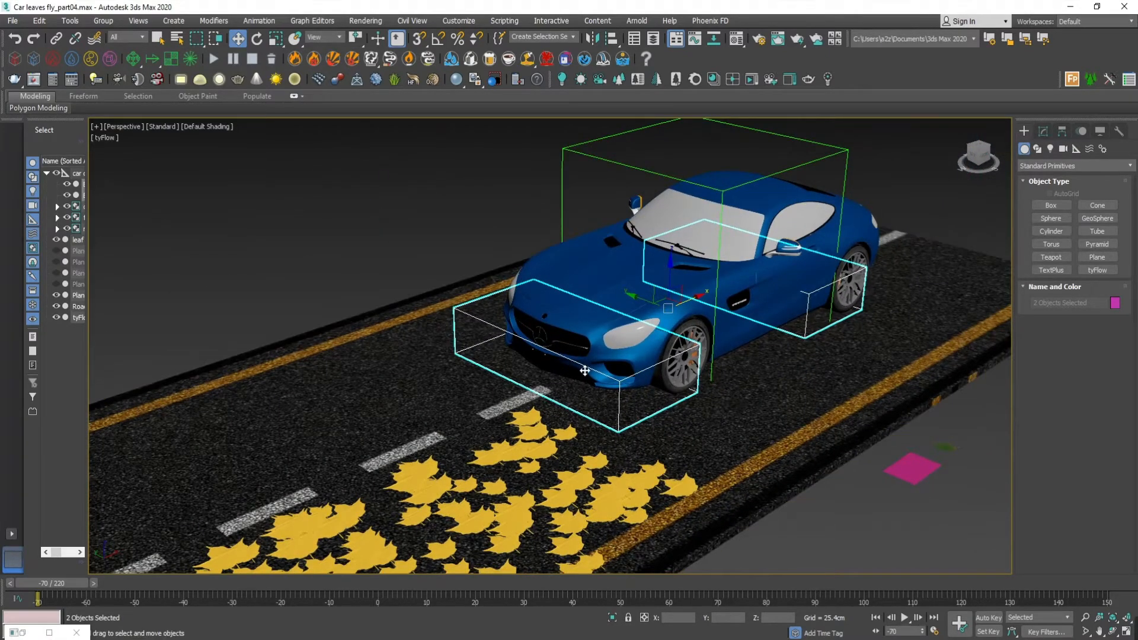
{"action": "mouse_move", "coordinate": [694, 445]}
{"action": "middle_mouse_down"}
{"action": "mouse_move", "coordinate": [682, 441]}
{"action": "mouse_move", "coordinate": [701, 447]}
{"action": "middle_mouse_up"}
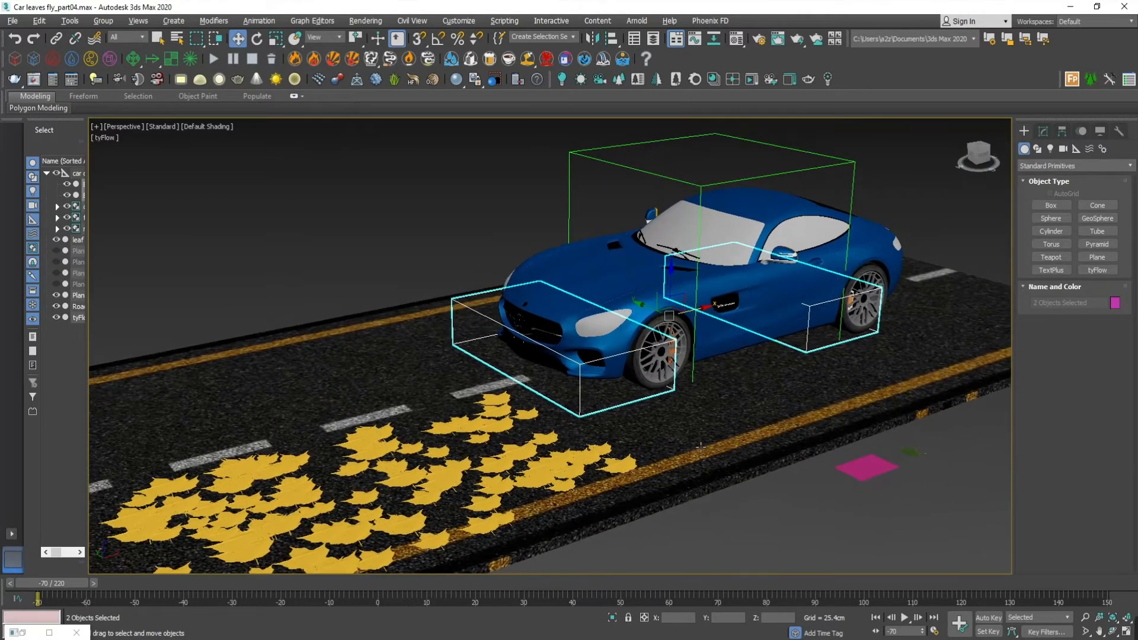
Restore the tyFlow editor, add a Surface Test between Force and Collision in Event_001, and make the editor taller.
{"action": "left_click", "coordinate": [425, 198]}
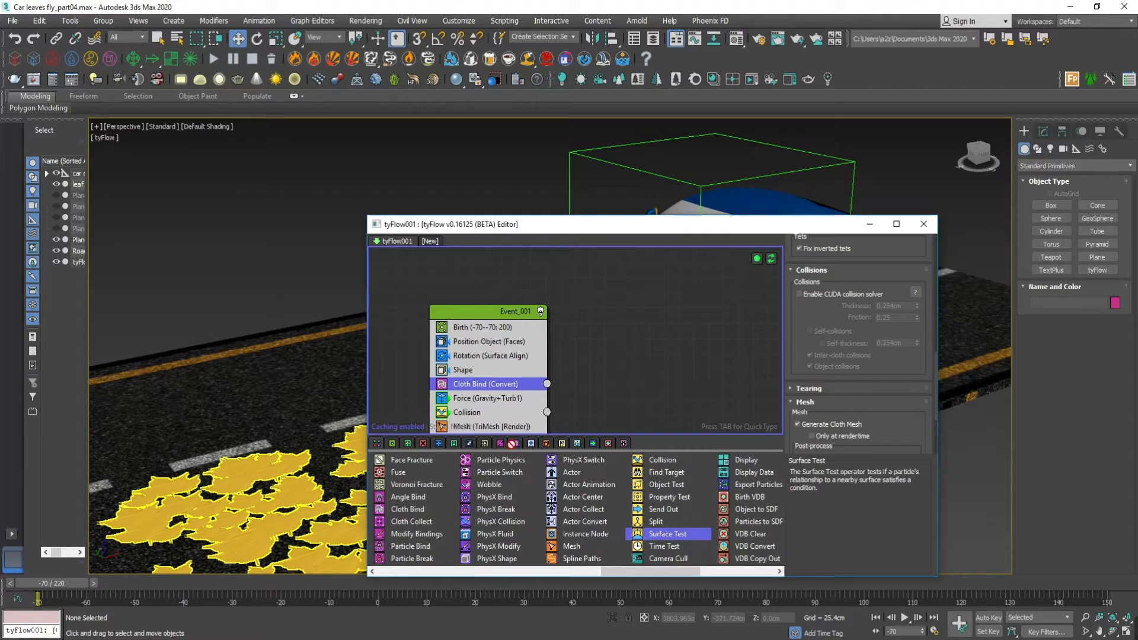
{"action": "left_click_drag", "start_coordinate": [465, 404], "coordinate": [465, 406]}
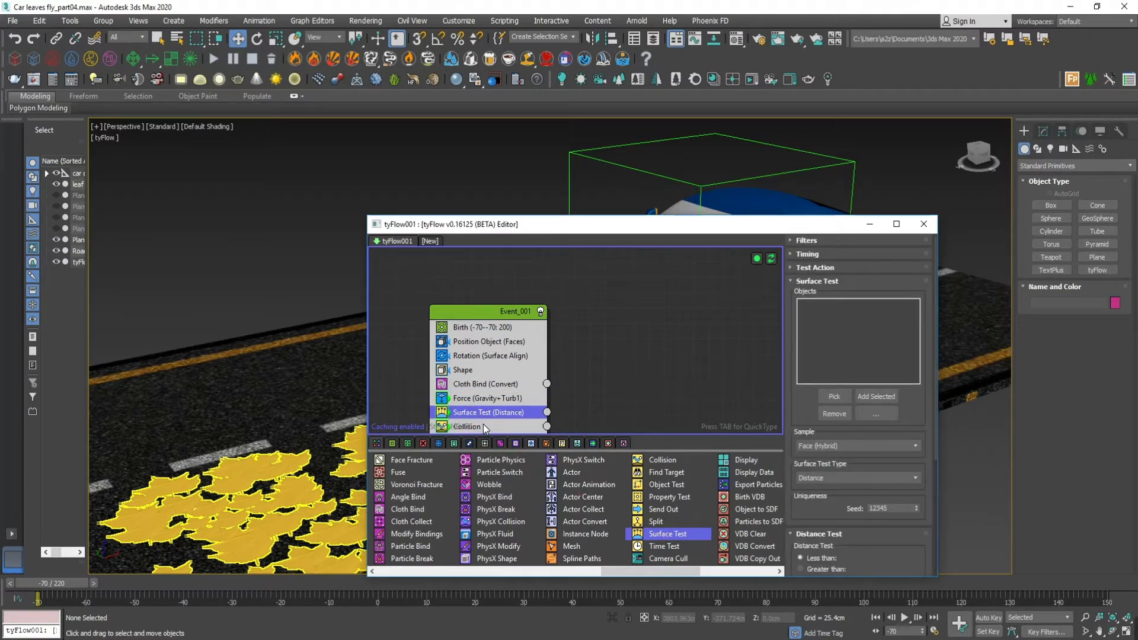
{"action": "left_click_drag", "start_coordinate": [538, 226], "coordinate": [418, 170]}
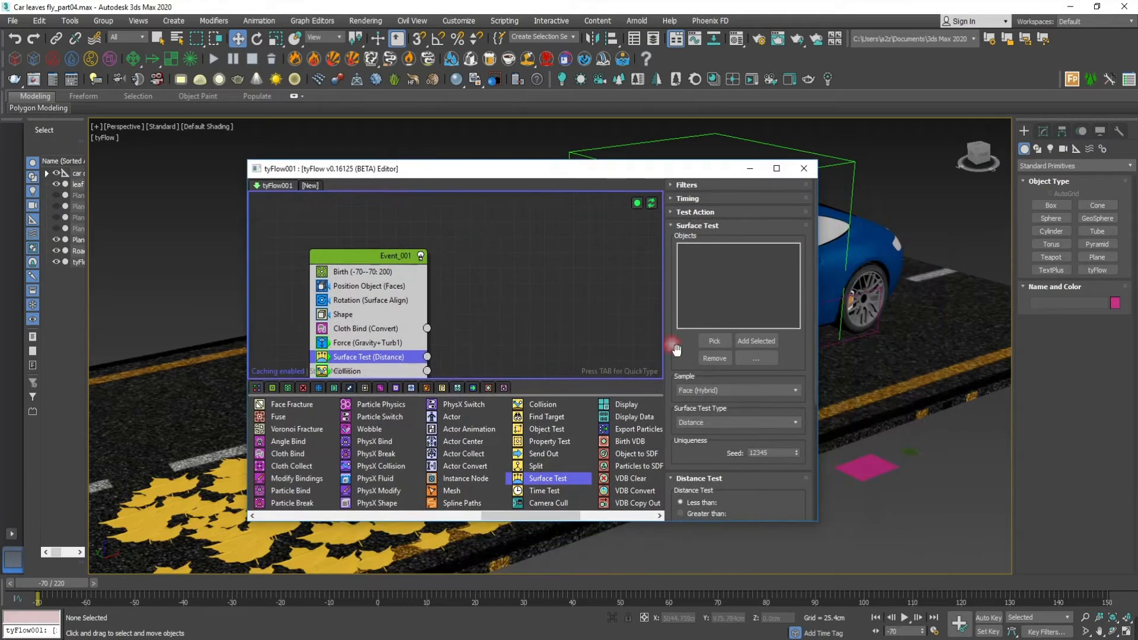
{"action": "left_click_drag", "start_coordinate": [702, 530], "coordinate": [699, 564]}
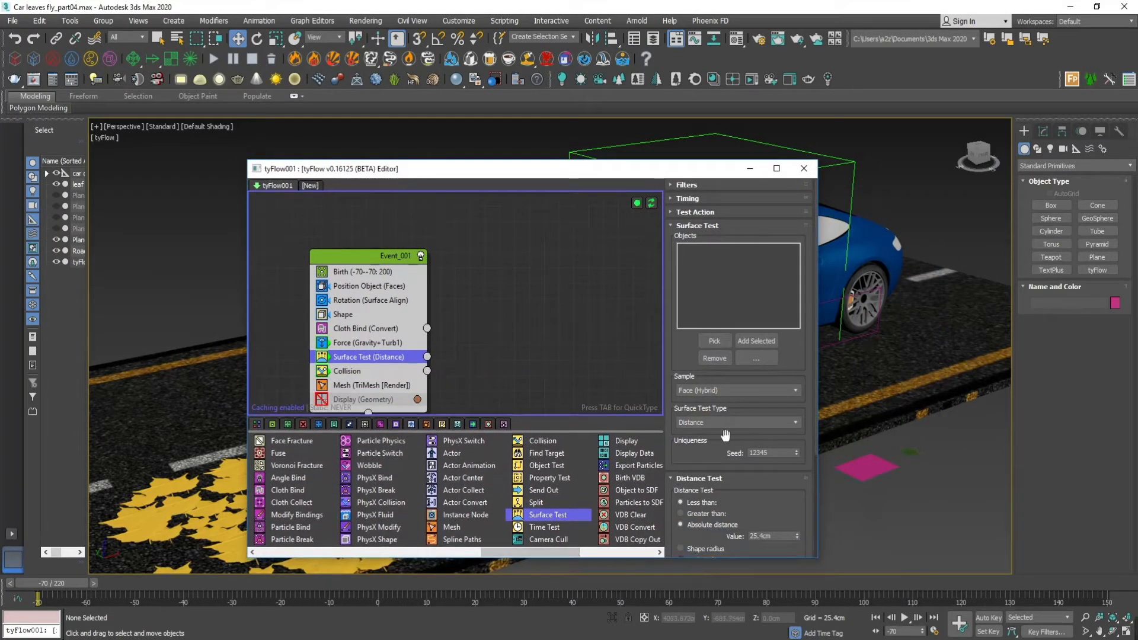
Pick the rear box and the front box as the Surface Test's objects.
{"action": "left_click", "coordinate": [715, 341]}
{"action": "left_click_drag", "start_coordinate": [663, 174], "coordinate": [590, 436]}
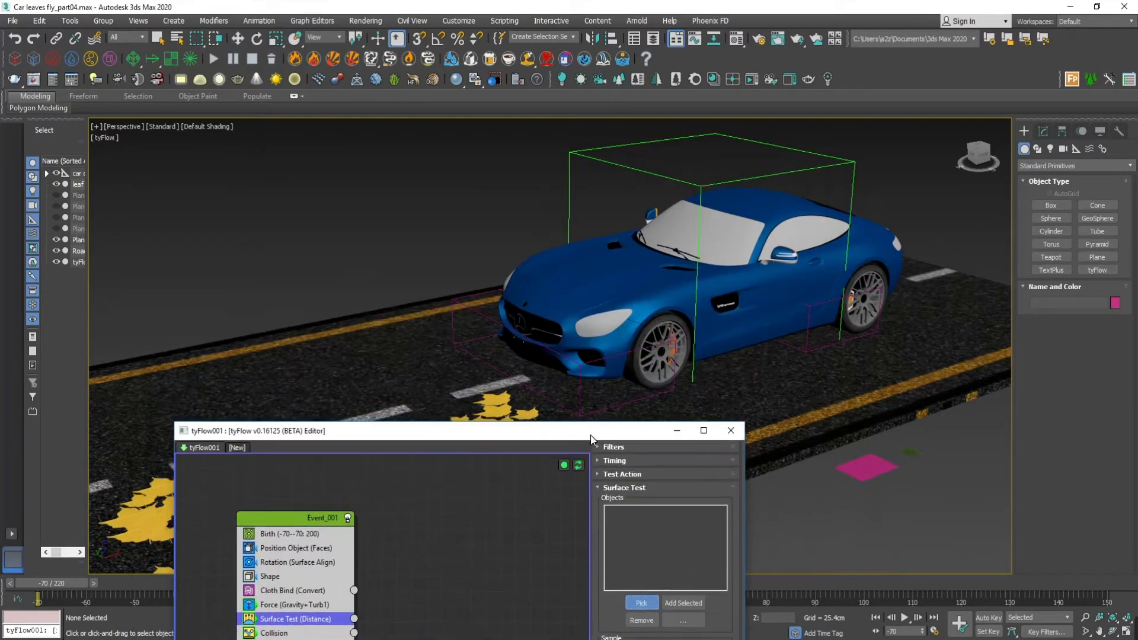
{"action": "left_click", "coordinate": [811, 356]}
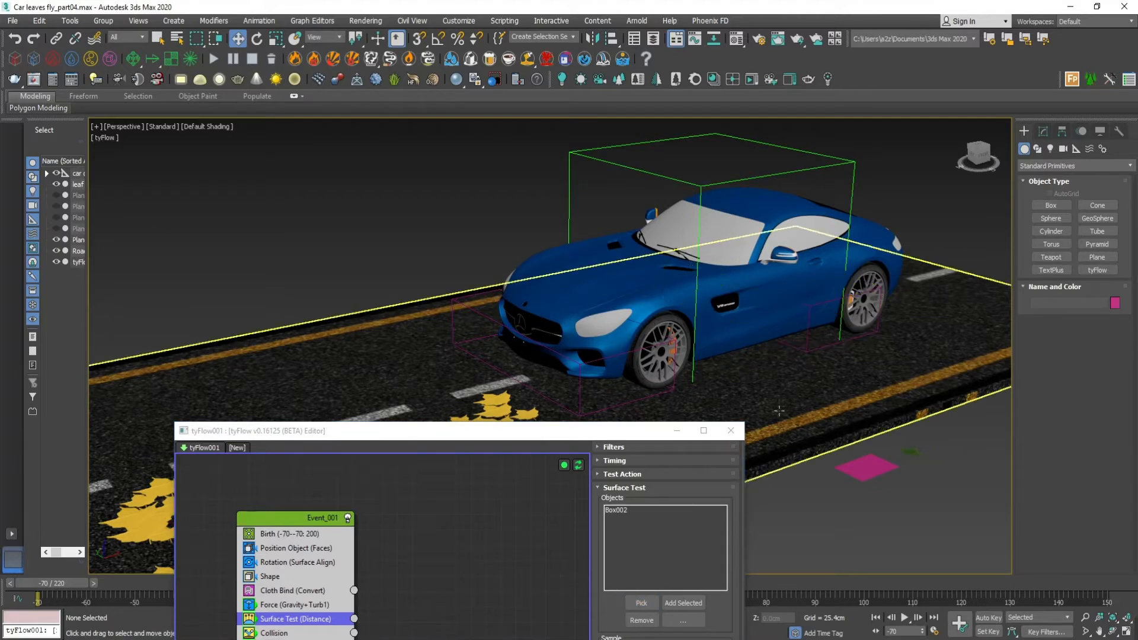
{"action": "left_click", "coordinate": [643, 597]}
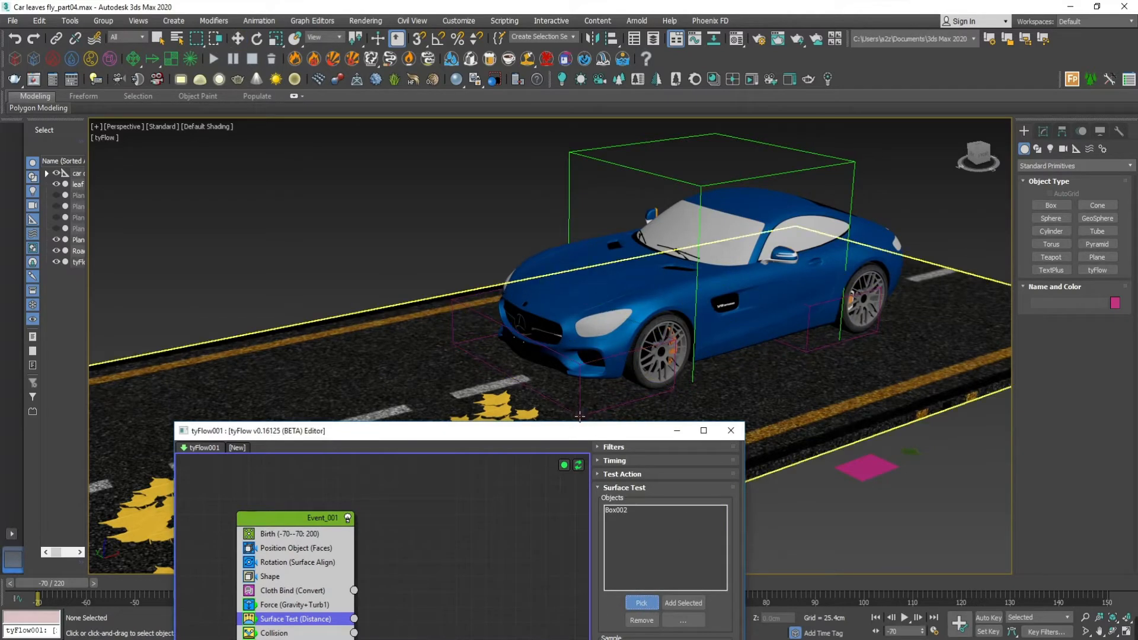
{"action": "left_click", "coordinate": [584, 421]}
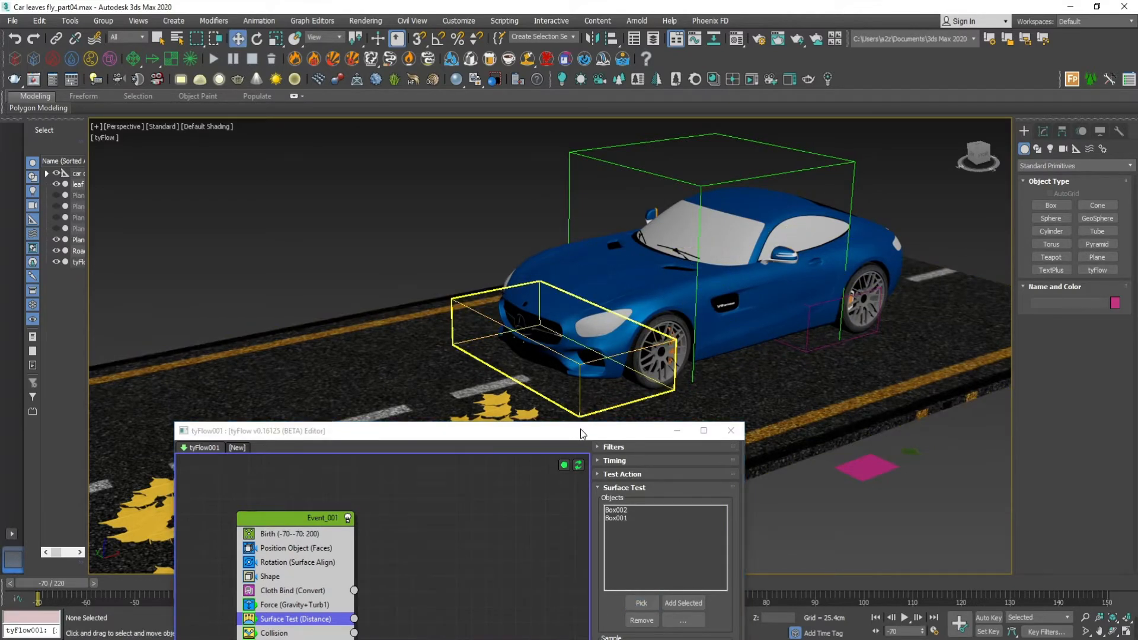
Move the timeline to frame -23 and add a Display operator as a new event beside Event_001.
{"action": "left_click_drag", "start_coordinate": [581, 433], "coordinate": [1014, 183]}
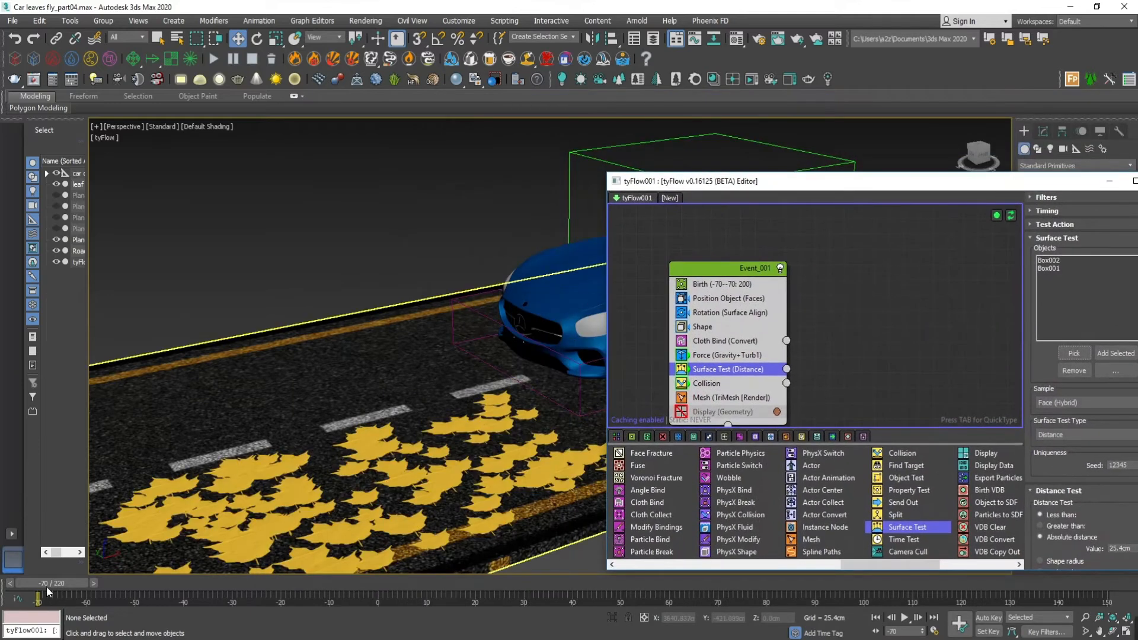
{"action": "left_click_drag", "start_coordinate": [46, 586], "coordinate": [265, 556]}
{"action": "left_click_drag", "start_coordinate": [801, 181], "coordinate": [599, 176]}
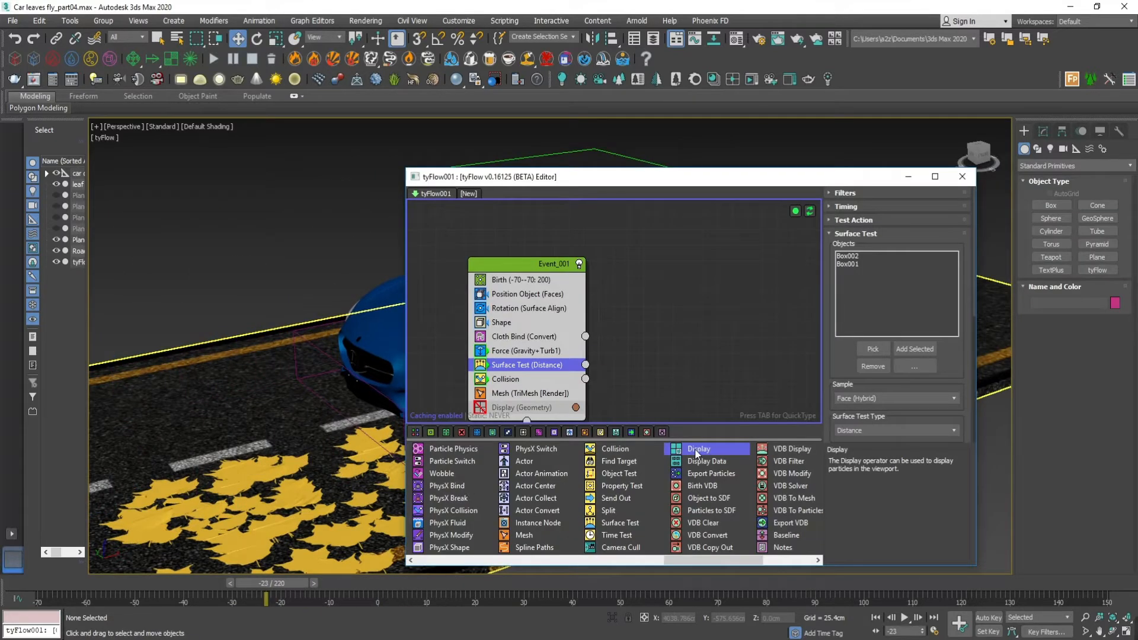
{"action": "left_click_drag", "start_coordinate": [646, 283], "coordinate": [651, 298]}
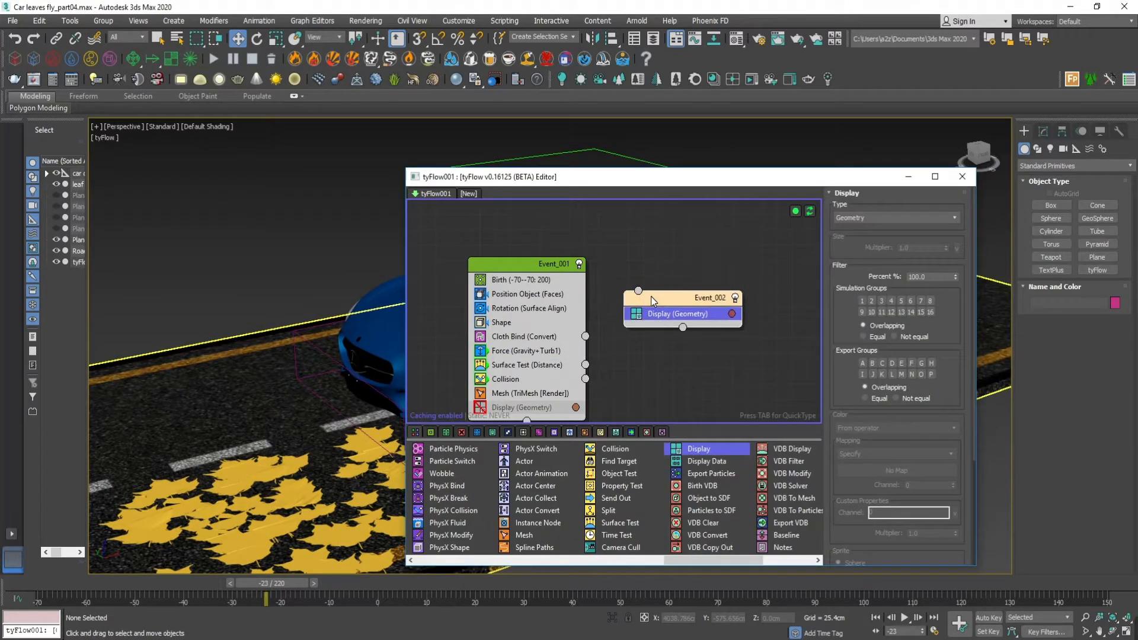
Connect the Surface Test output of Event_001 to Event_002 and arrange the two events side by side.
{"action": "left_click_drag", "start_coordinate": [521, 266], "coordinate": [515, 220]}
{"action": "left_click_drag", "start_coordinate": [656, 299], "coordinate": [656, 299]}
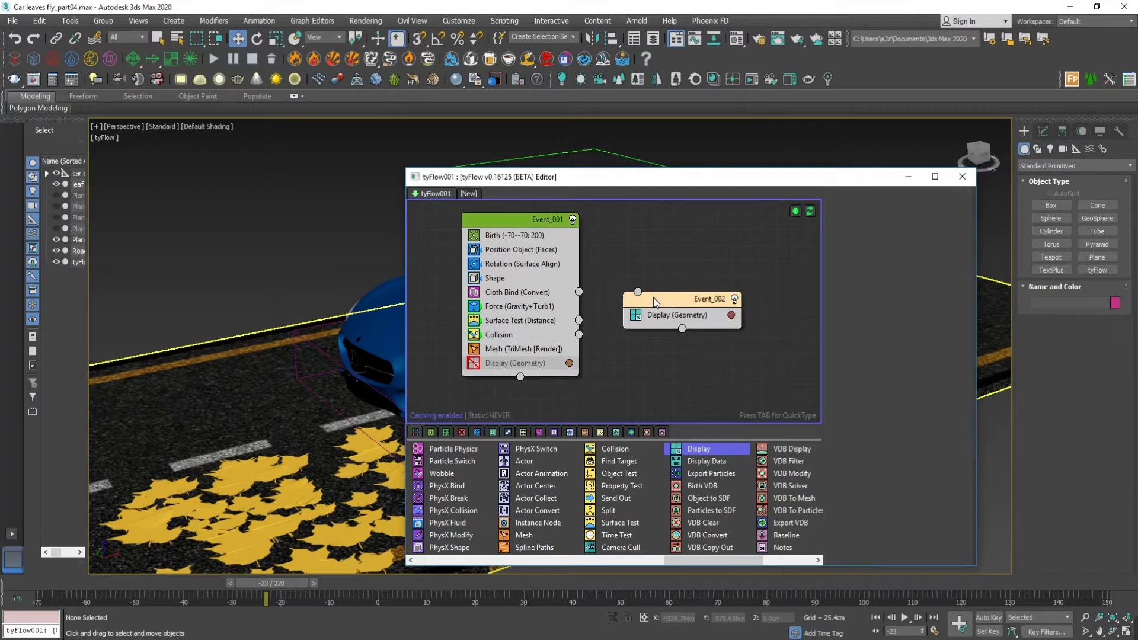
{"action": "left_click_drag", "start_coordinate": [655, 298], "coordinate": [659, 307]}
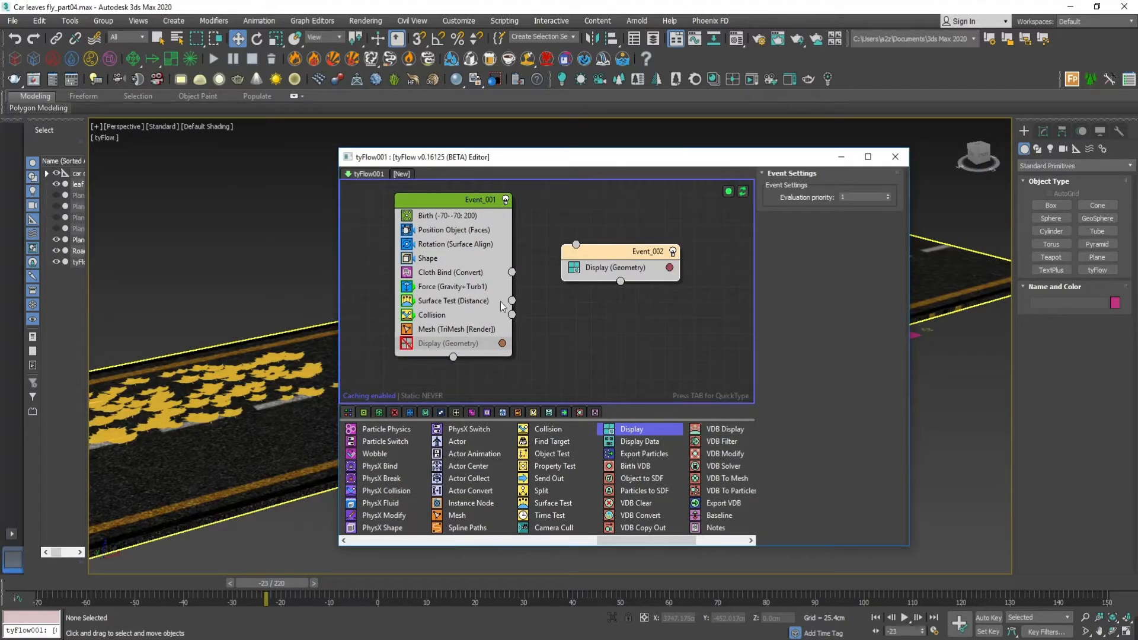
{"action": "left_click", "coordinate": [573, 329]}
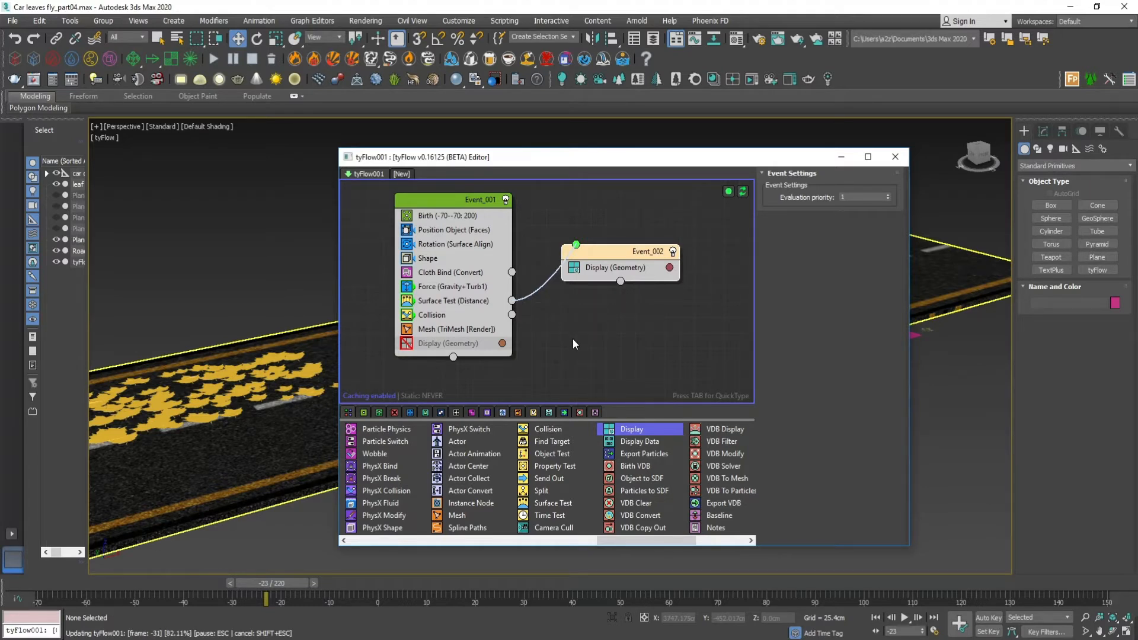
{"action": "left_click_drag", "start_coordinate": [613, 253], "coordinate": [607, 268]}
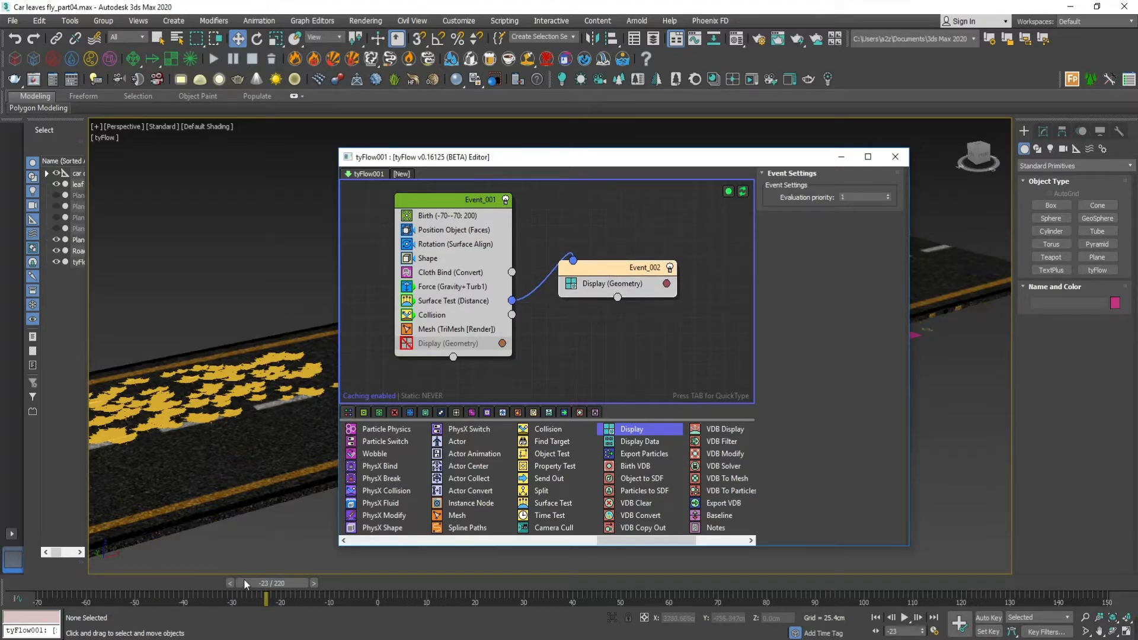
Scrub the timeline to frame 2 and back to -11 to check which leaves the boxes send to Event_002.
{"action": "left_click_drag", "start_coordinate": [461, 159], "coordinate": [534, 385]}
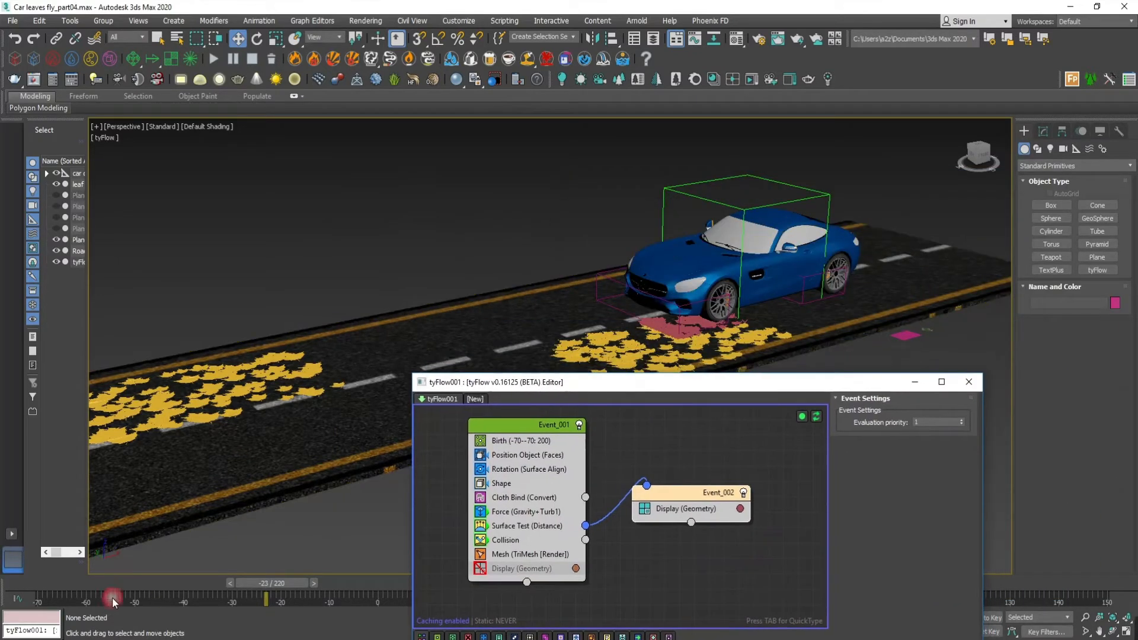
{"action": "left_click_drag", "start_coordinate": [275, 585], "coordinate": [381, 582]}
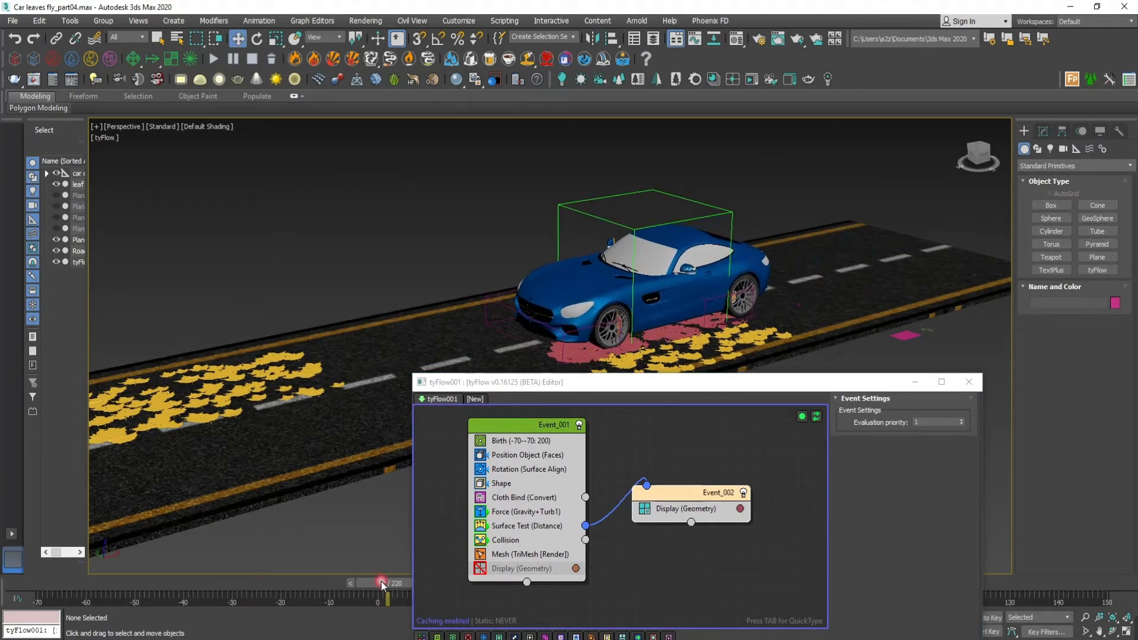
{"action": "left_click_drag", "start_coordinate": [596, 379], "coordinate": [870, 339]}
{"action": "middle_click_drag", "start_coordinate": [581, 247], "coordinate": [463, 284]}
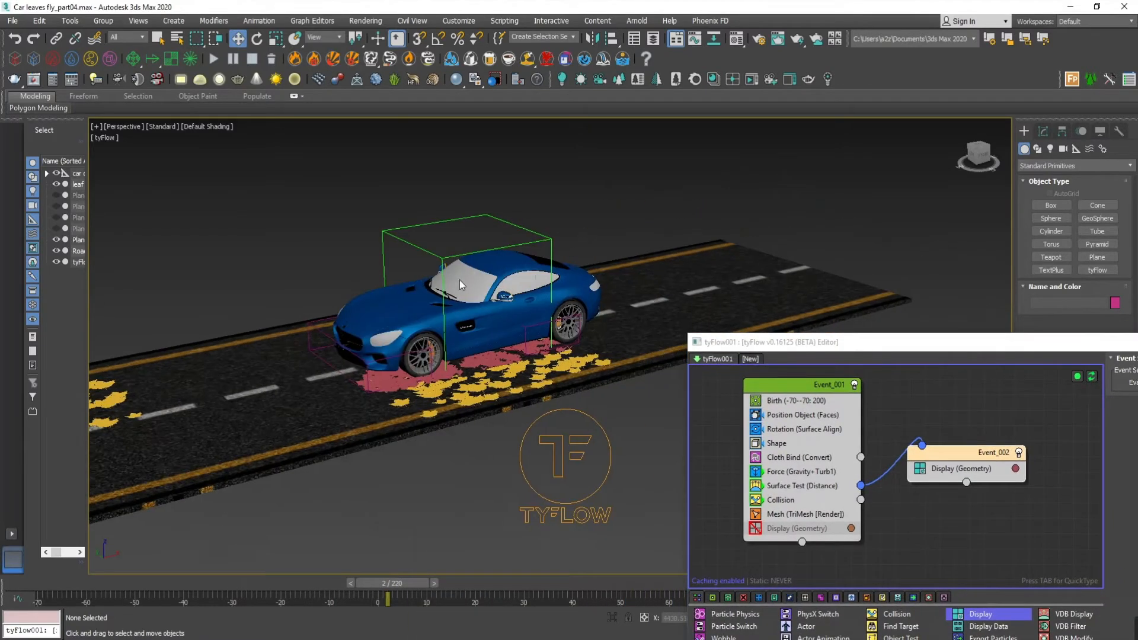
{"action": "scroll", "coordinate": [498, 365], "scroll_direction": "up", "scroll_amount": 4}
{"action": "scroll", "coordinate": [499, 359], "scroll_direction": "up", "scroll_amount": 3}
{"action": "left_click_drag", "start_coordinate": [261, 582], "coordinate": [343, 580]}
Copy the Force operator from Event_001 into Event_002 above Display and reposition Event_002.
{"action": "left_click_drag", "start_coordinate": [797, 344], "coordinate": [519, 187]}
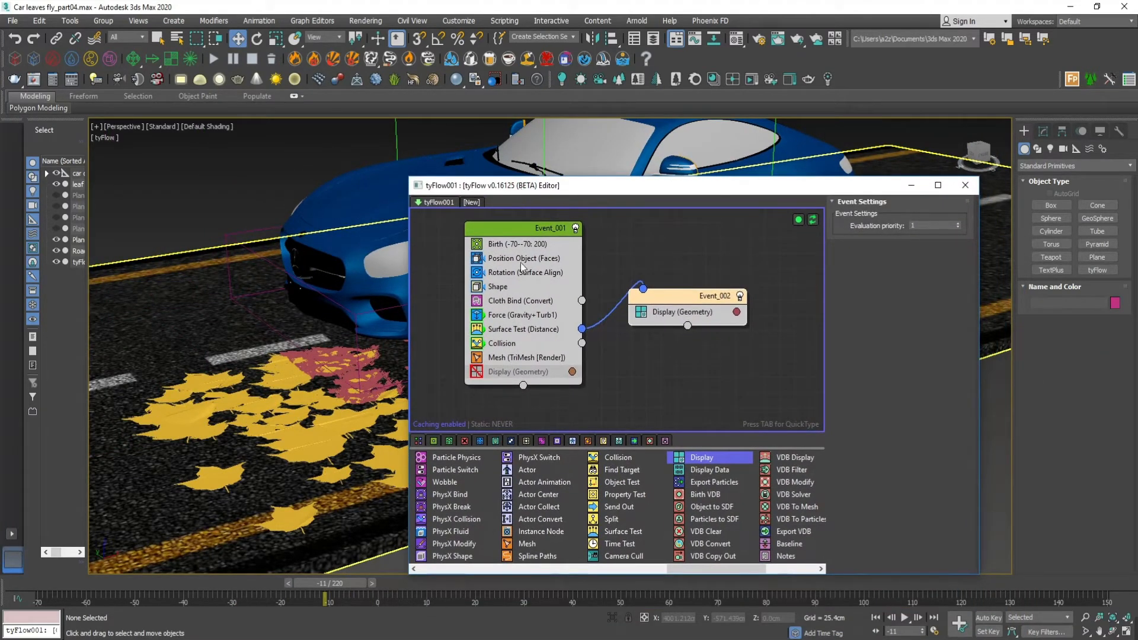
{"action": "left_click", "coordinate": [524, 316]}
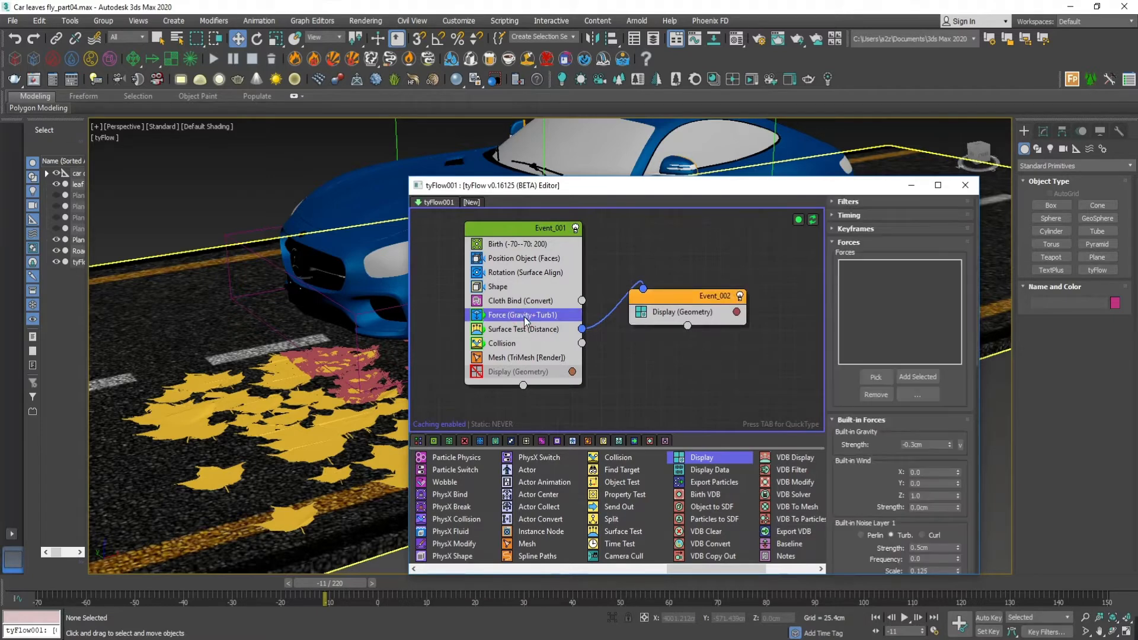
{"action": "right_click", "coordinate": [524, 317]}
{"action": "left_click", "coordinate": [561, 330]}
{"action": "left_click", "coordinate": [673, 314]}
{"action": "right_click", "coordinate": [673, 314]}
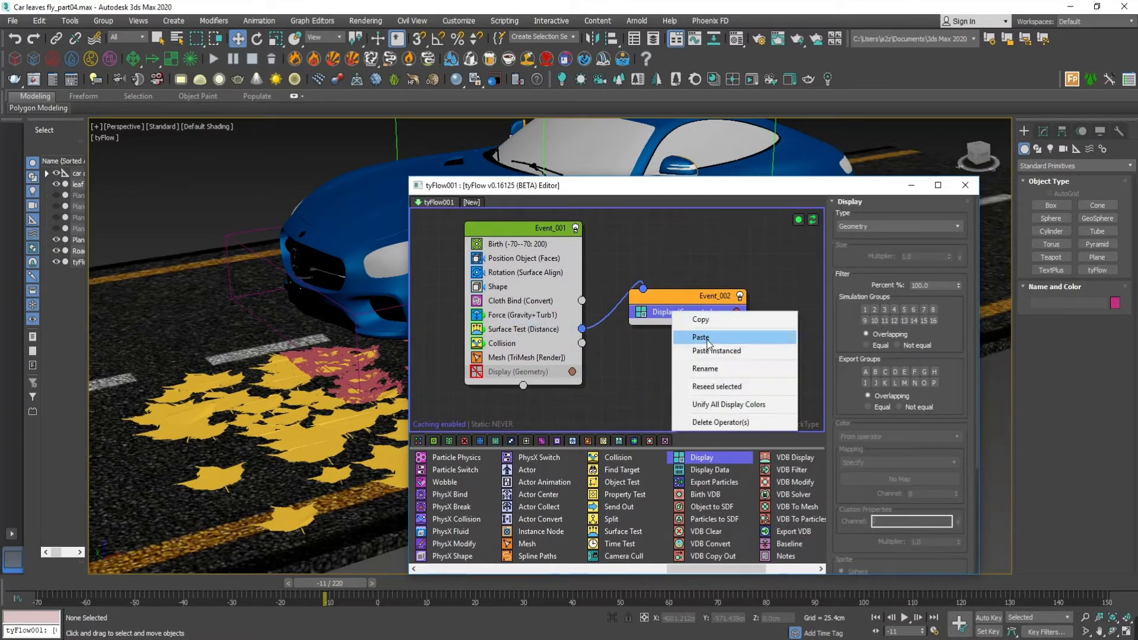
{"action": "left_click", "coordinate": [703, 337]}
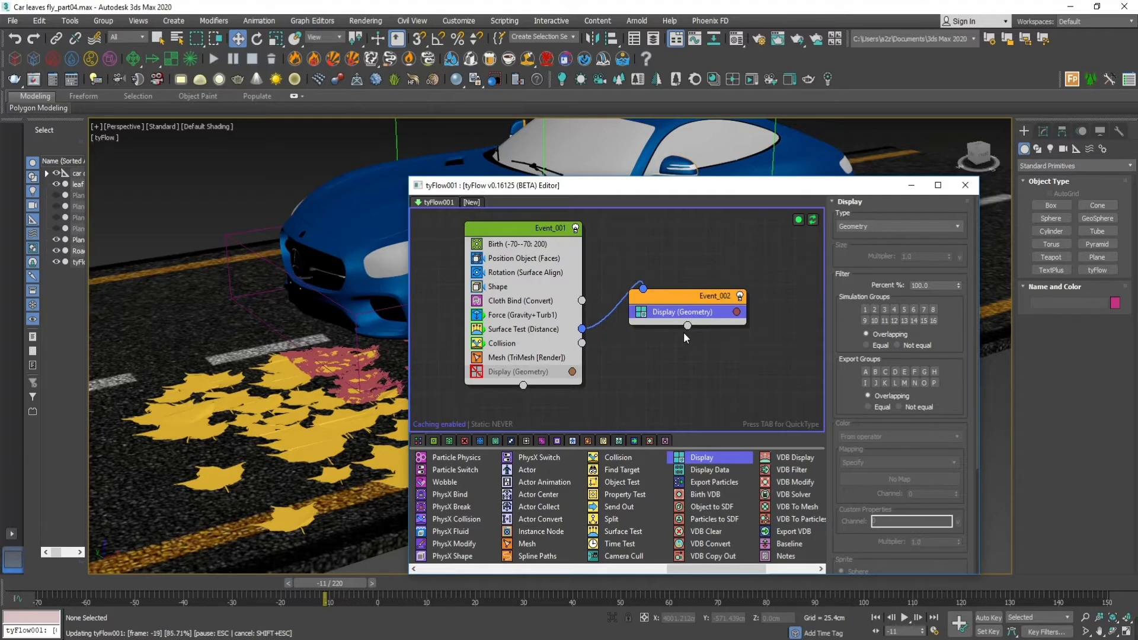
{"action": "left_click_drag", "start_coordinate": [663, 192], "coordinate": [627, 179]}
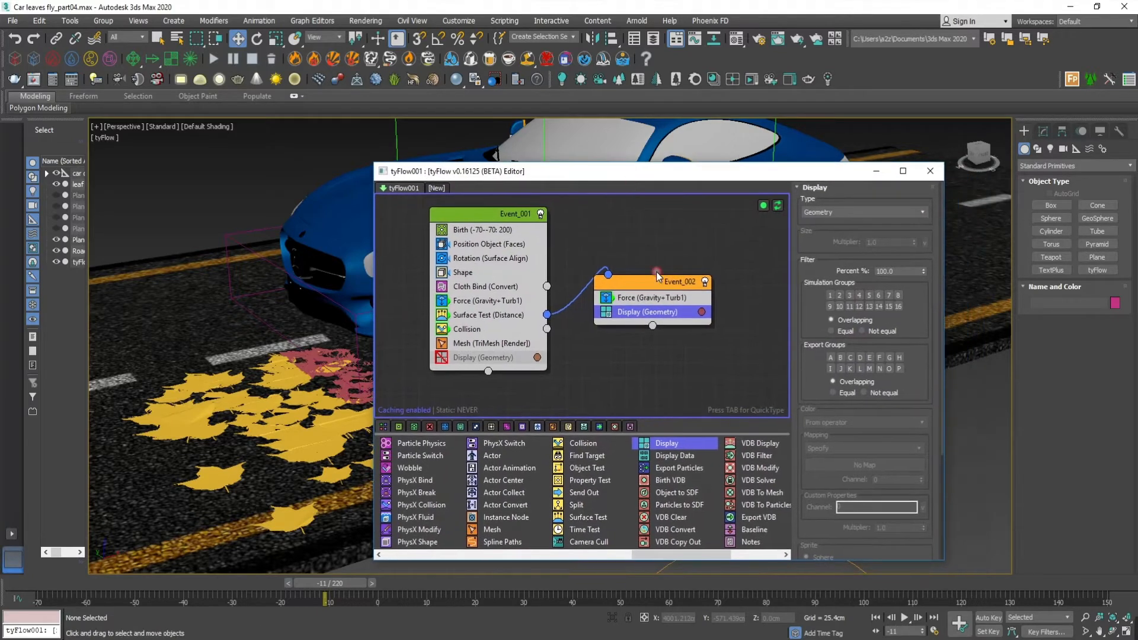
{"action": "left_click", "coordinate": [657, 301]}
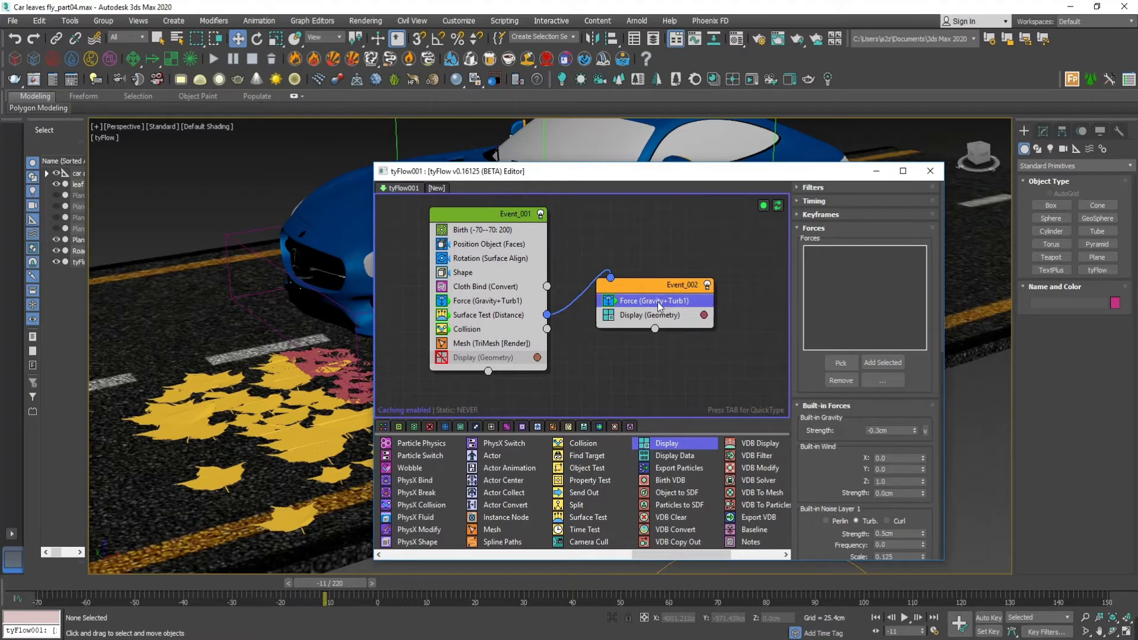
{"action": "left_click_drag", "start_coordinate": [643, 287], "coordinate": [648, 311]}
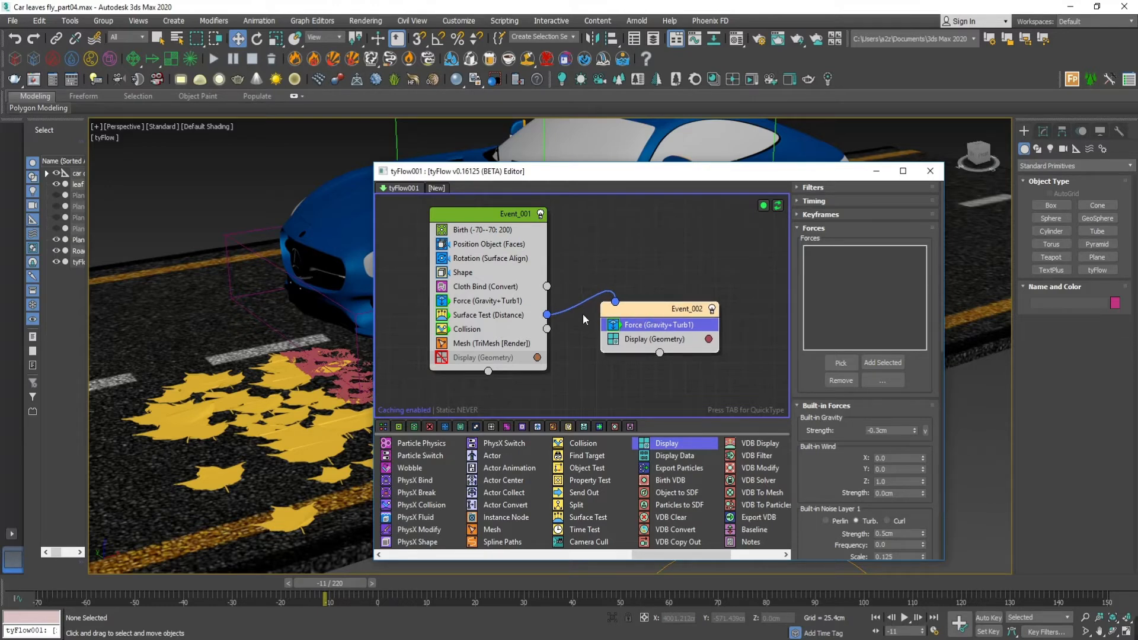
Copy the Collision operator from Event_001 into Event_002 between Force and Display.
{"action": "left_click", "coordinate": [479, 331]}
{"action": "right_click", "coordinate": [478, 329]}
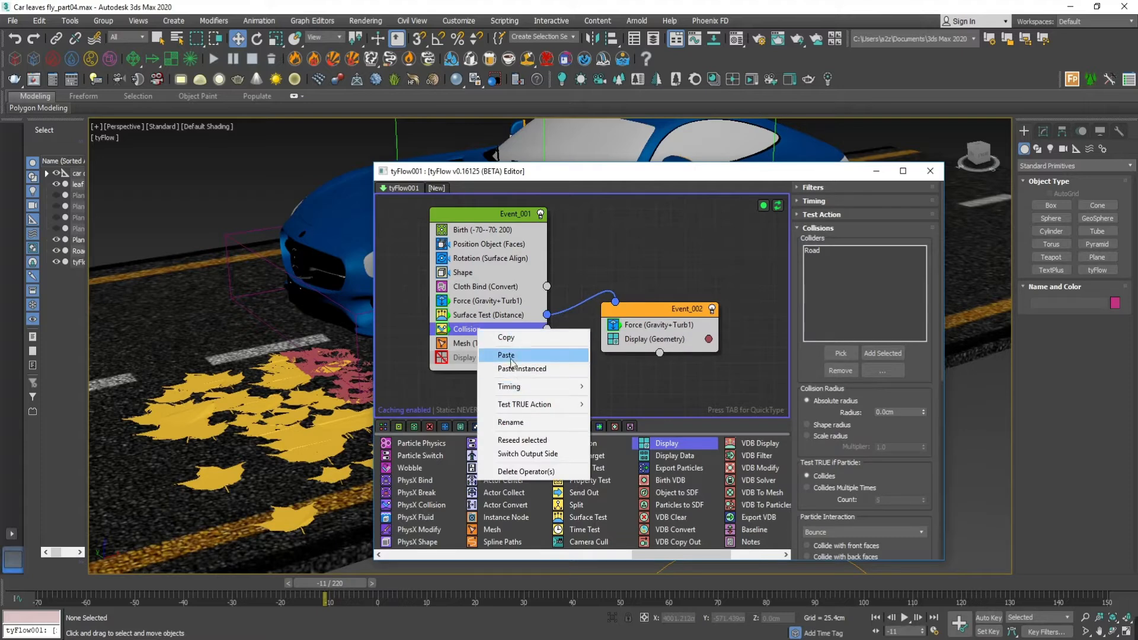
{"action": "left_click", "coordinate": [510, 340]}
{"action": "left_click", "coordinate": [645, 339]}
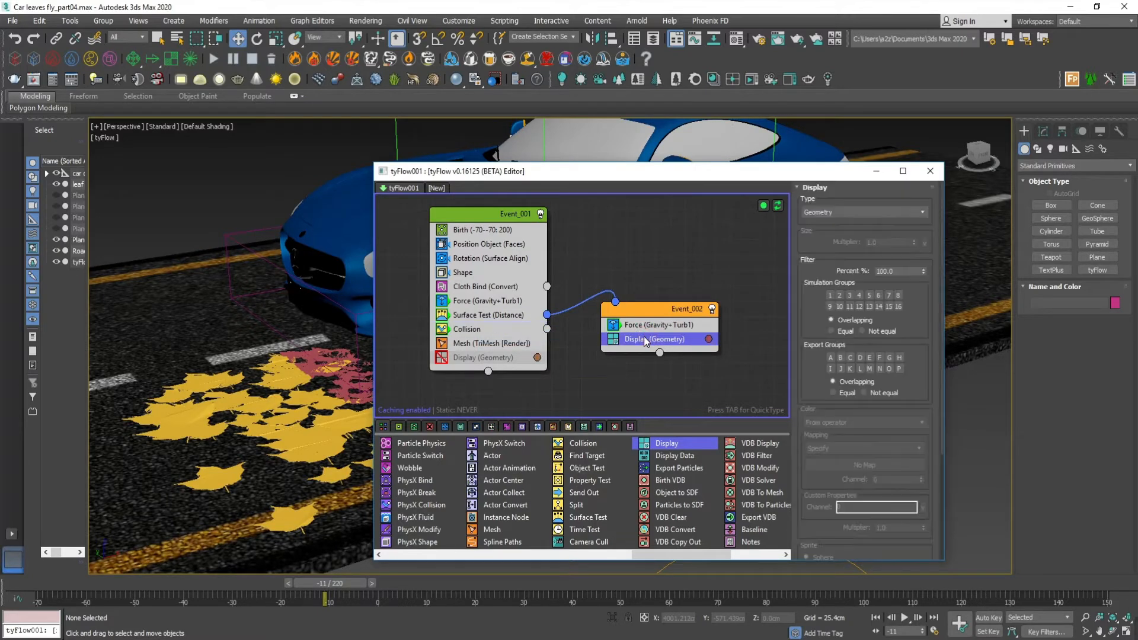
{"action": "right_click", "coordinate": [645, 336]}
{"action": "left_click", "coordinate": [678, 363]}
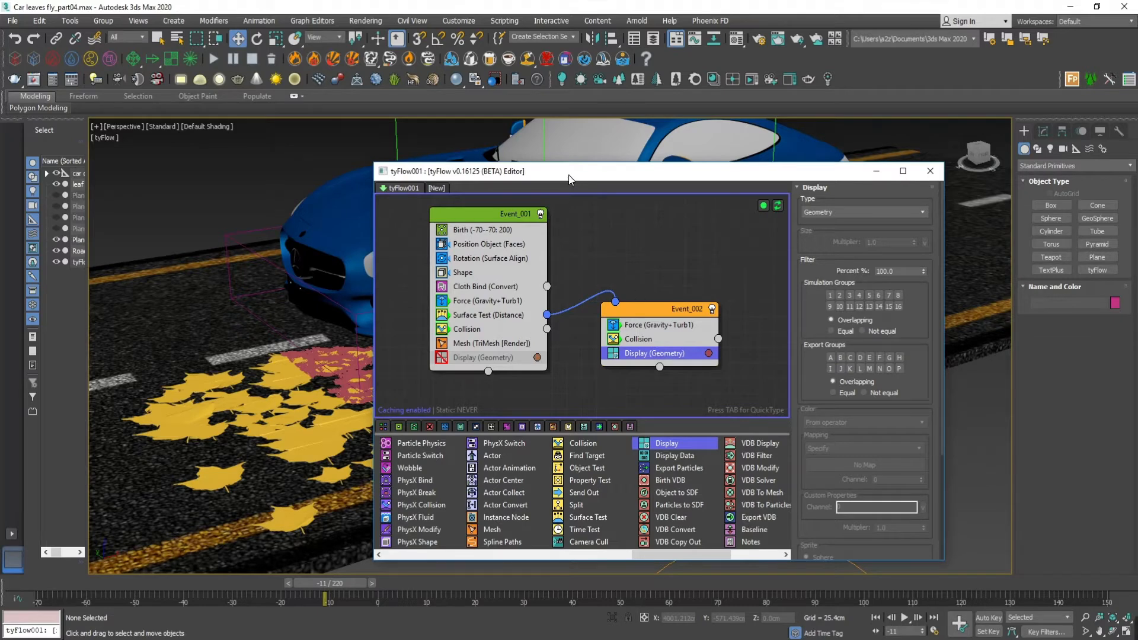
Set the built-in gravity strength of Event_002's Force operator to -0.1 cm.
{"action": "left_click_drag", "start_coordinate": [568, 175], "coordinate": [646, 159]}
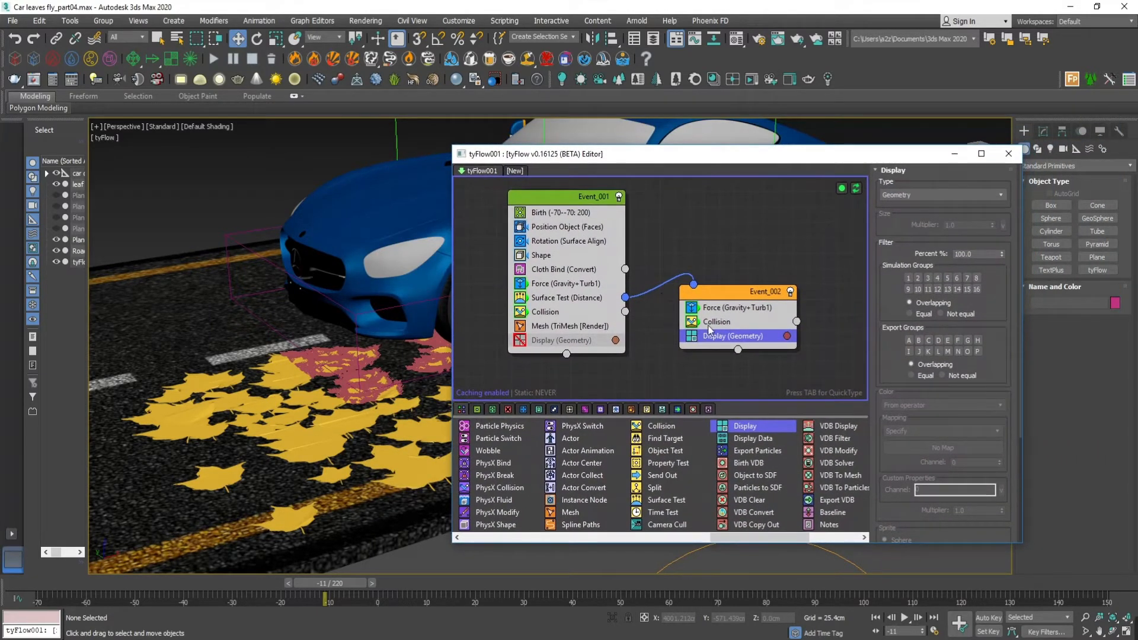
{"action": "left_click", "coordinate": [719, 311]}
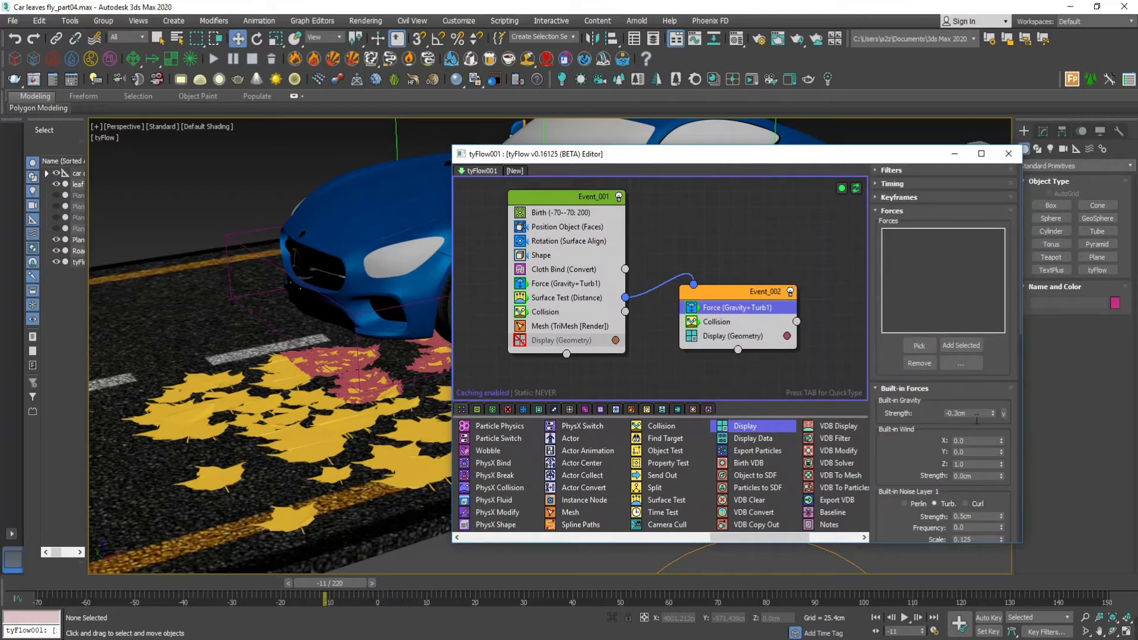
{"action": "double_click", "coordinate": [979, 417]}
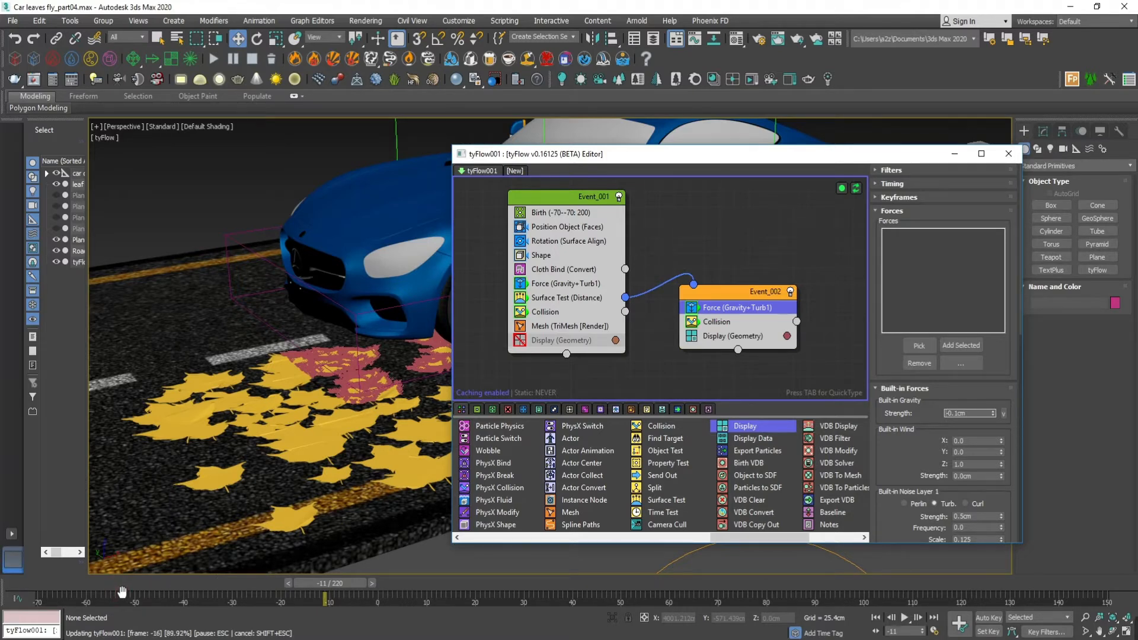
Scrub the timeline to frame 13 and back to -40 to check how the leaves react under the car.
{"action": "left_click_drag", "start_coordinate": [124, 584], "coordinate": [454, 583]}
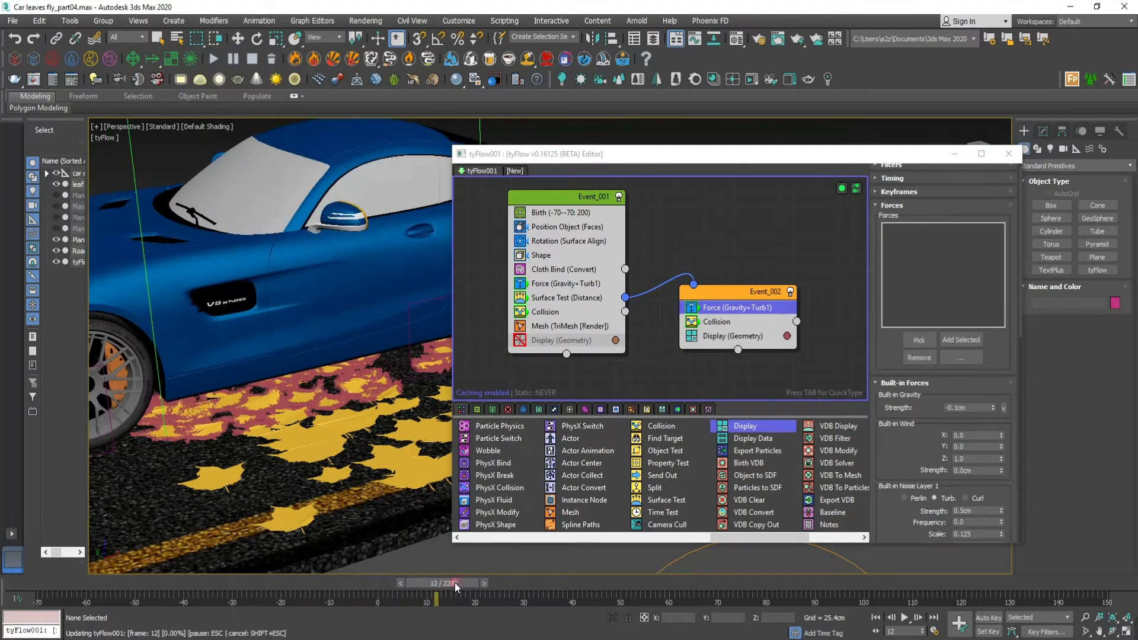
{"action": "left_click_drag", "start_coordinate": [557, 157], "coordinate": [839, 323]}
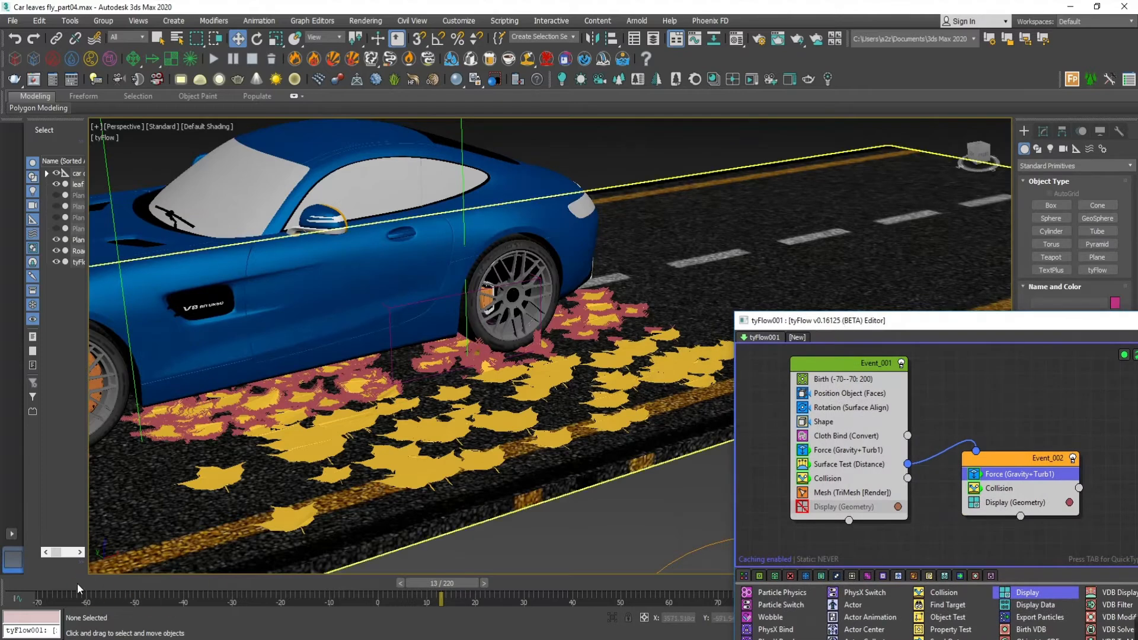
{"action": "left_click_drag", "start_coordinate": [77, 584], "coordinate": [423, 582]}
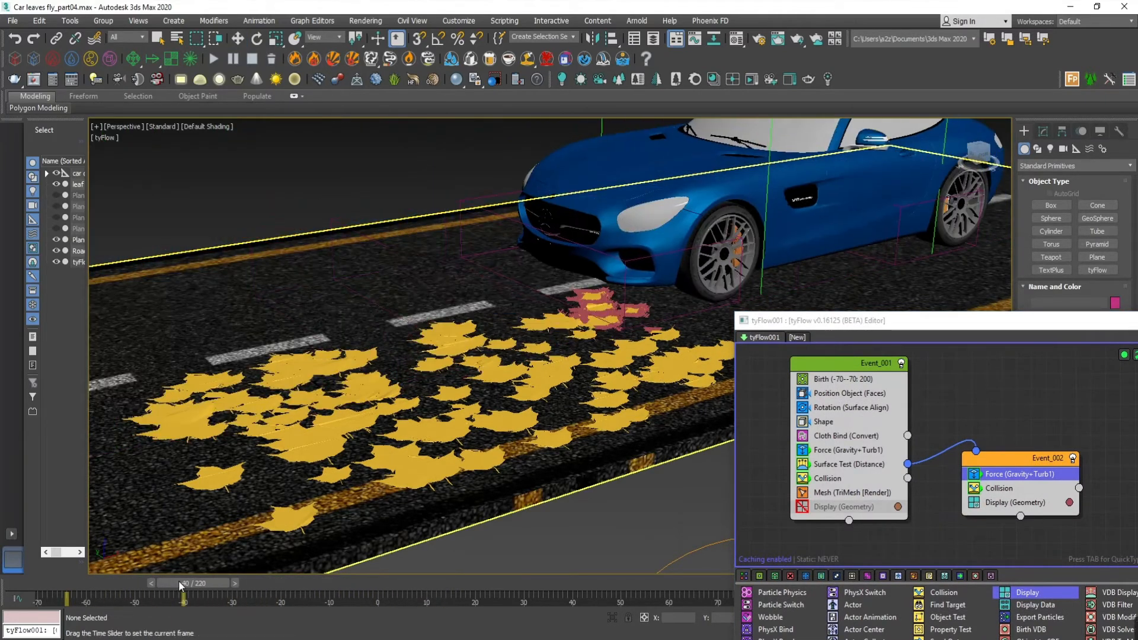
{"action": "key", "text": "w"}
Add a Modify Bindings operator between Force and Collision in Event_002 and save the scene.
{"action": "left_click_drag", "start_coordinate": [830, 322], "coordinate": [443, 161]}
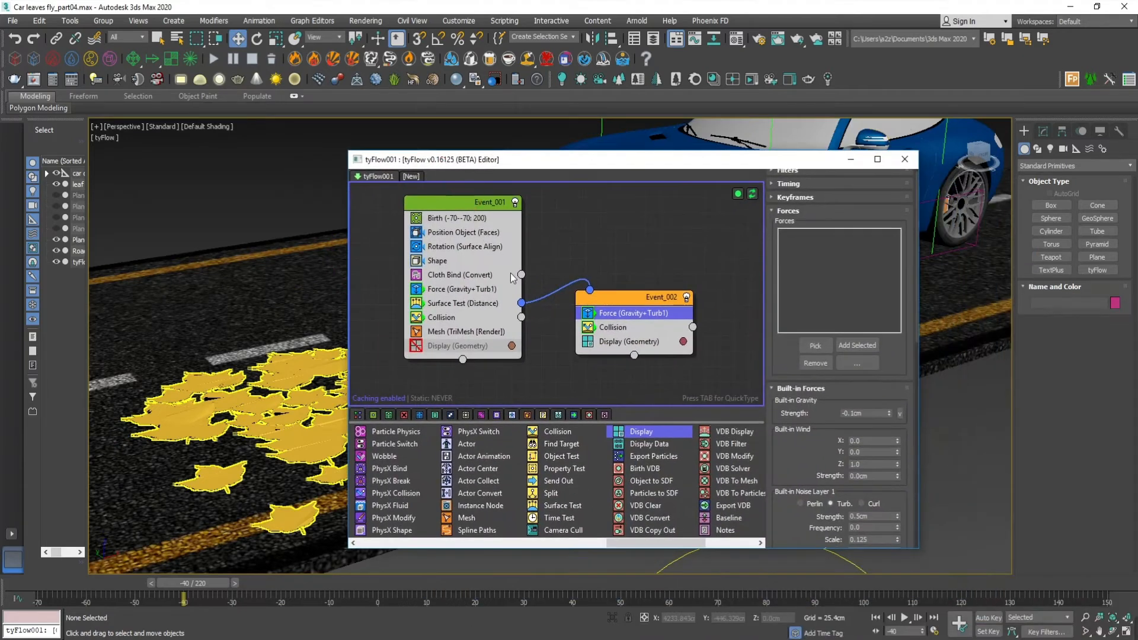
{"action": "key", "text": "Down"}
{"action": "scroll", "coordinate": [570, 454], "scroll_direction": "left", "scroll_amount": 3}
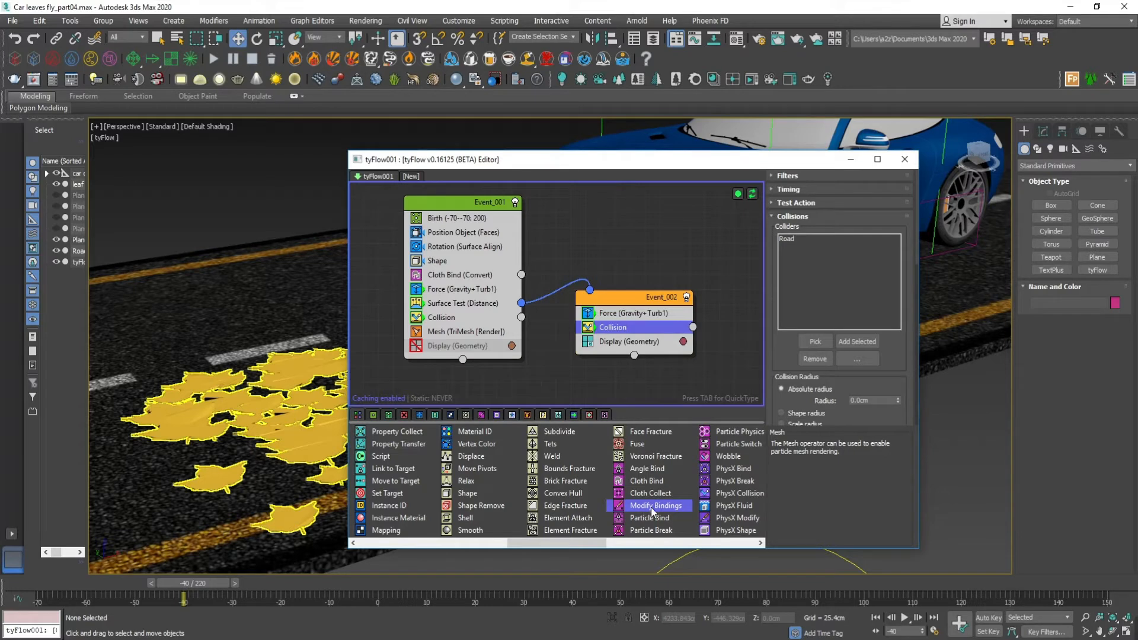
{"action": "left_click_drag", "start_coordinate": [653, 512], "coordinate": [627, 331]}
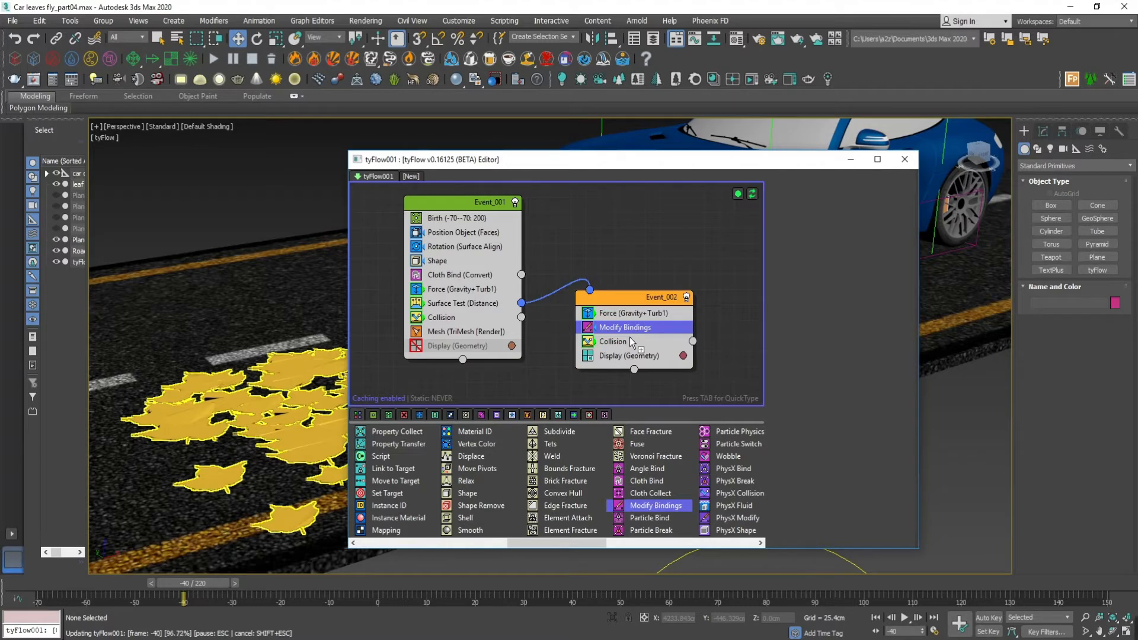
{"action": "key", "text": "ctrl+s"}
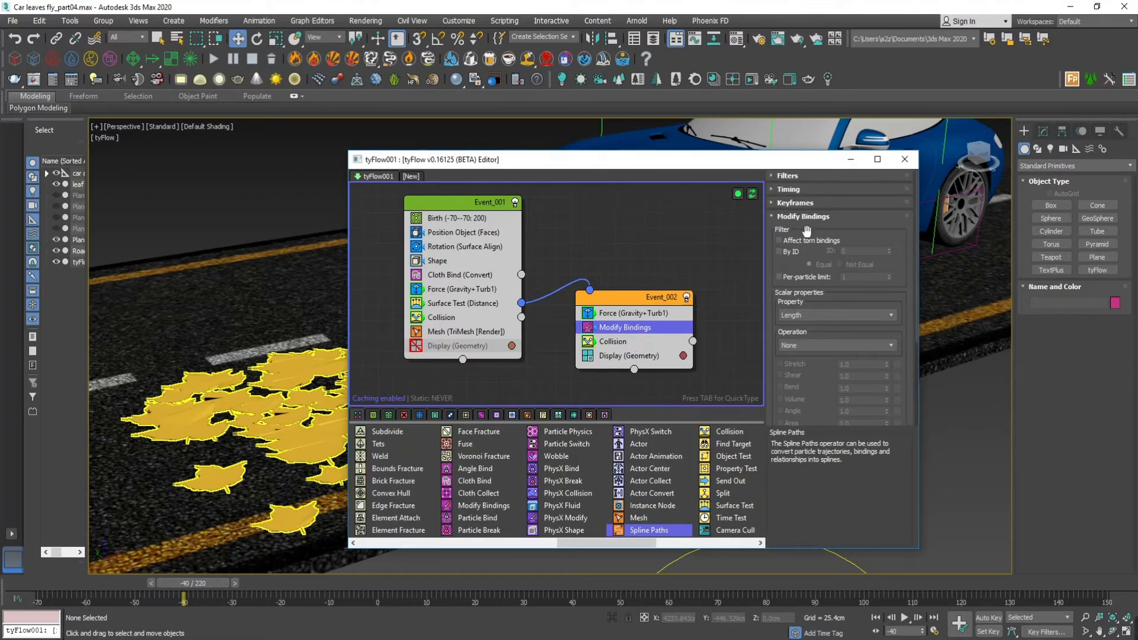
In the cloth settings of Modify Bindings, set the aerodynamic Lift to 0.1 cm.
{"action": "left_click_drag", "start_coordinate": [802, 427], "coordinate": [794, 475]}
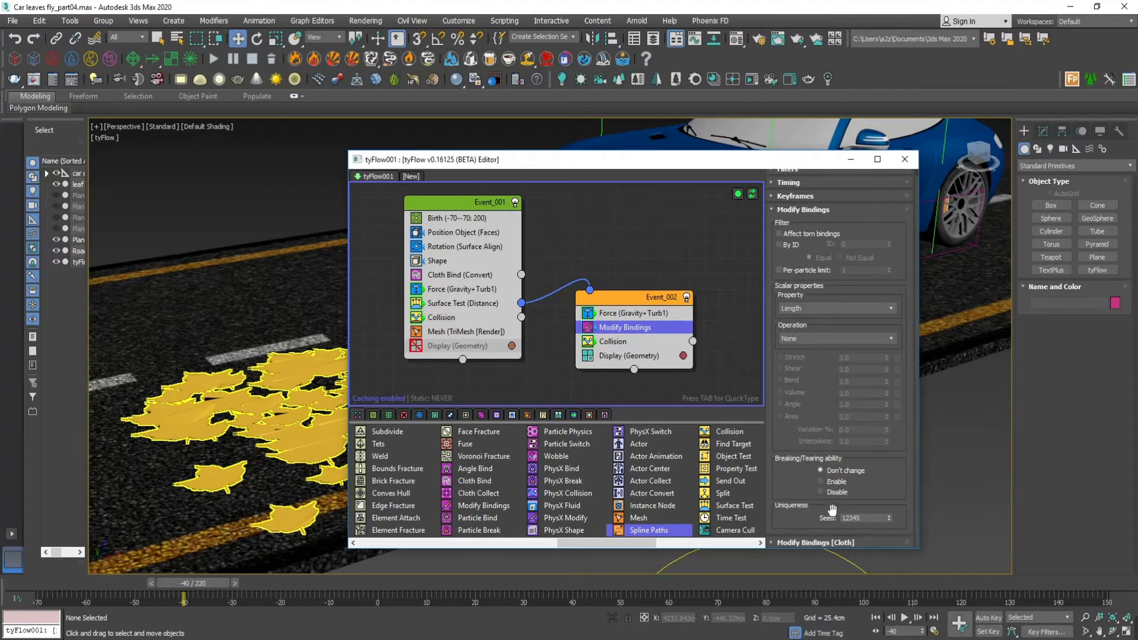
{"action": "left_click_drag", "start_coordinate": [823, 407], "coordinate": [806, 481]}
{"action": "left_click", "coordinate": [806, 542]}
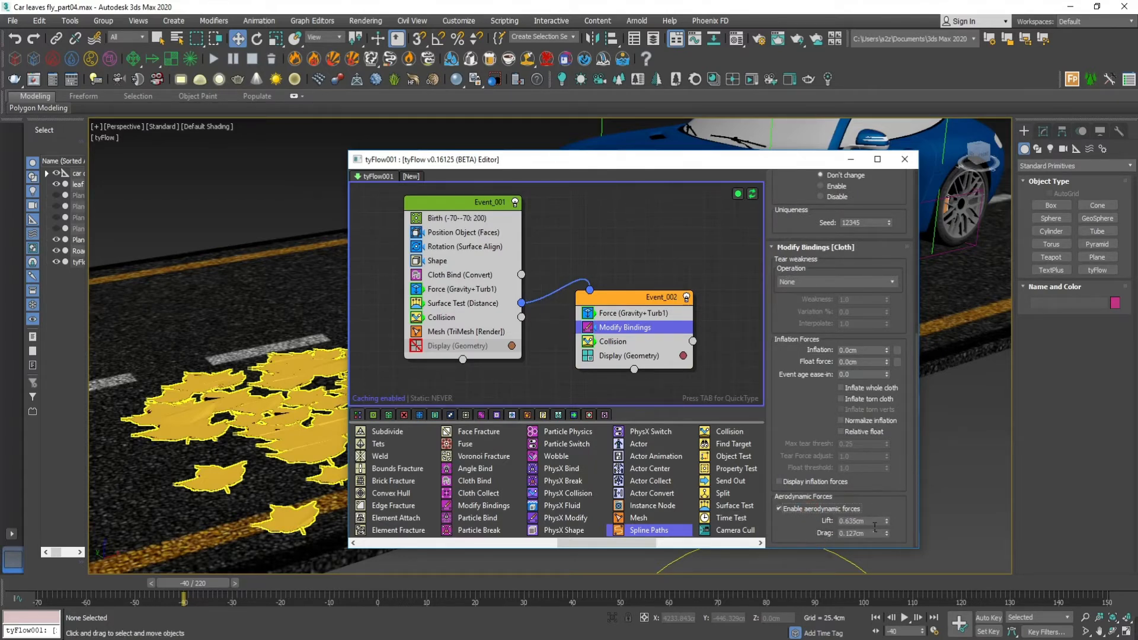
{"action": "left_click", "coordinate": [870, 521]}
{"action": "type", "text": "0.1"}
{"action": "key", "text": "Return"}
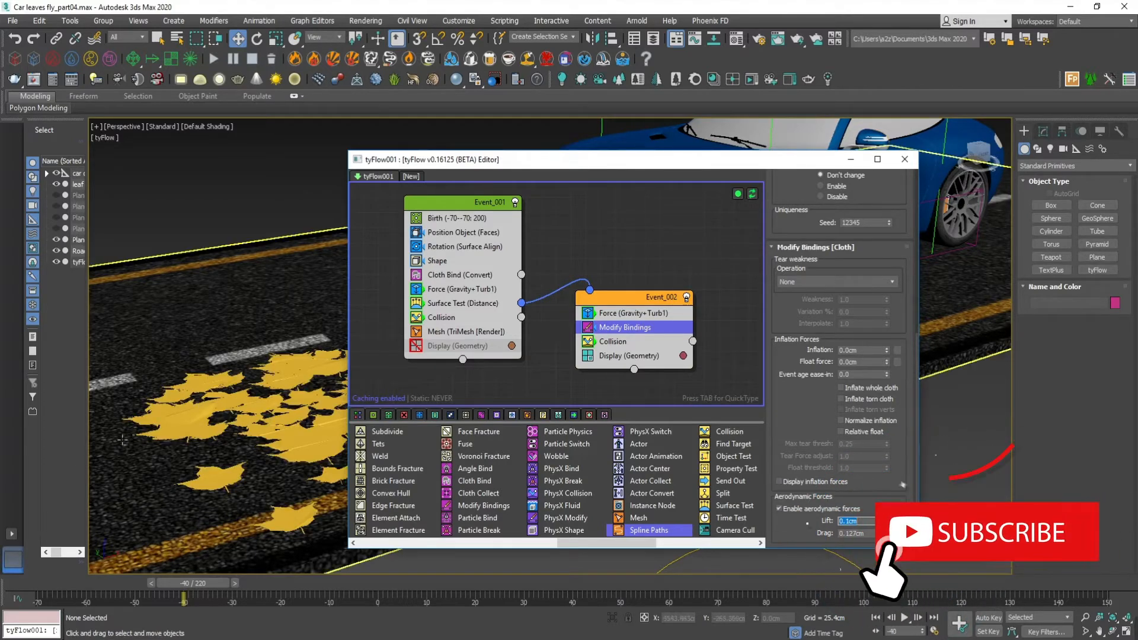
Scrub the timeline near its start to check the leaves, return to frame -70 and save the scene.
{"action": "left_click", "coordinate": [49, 580]}
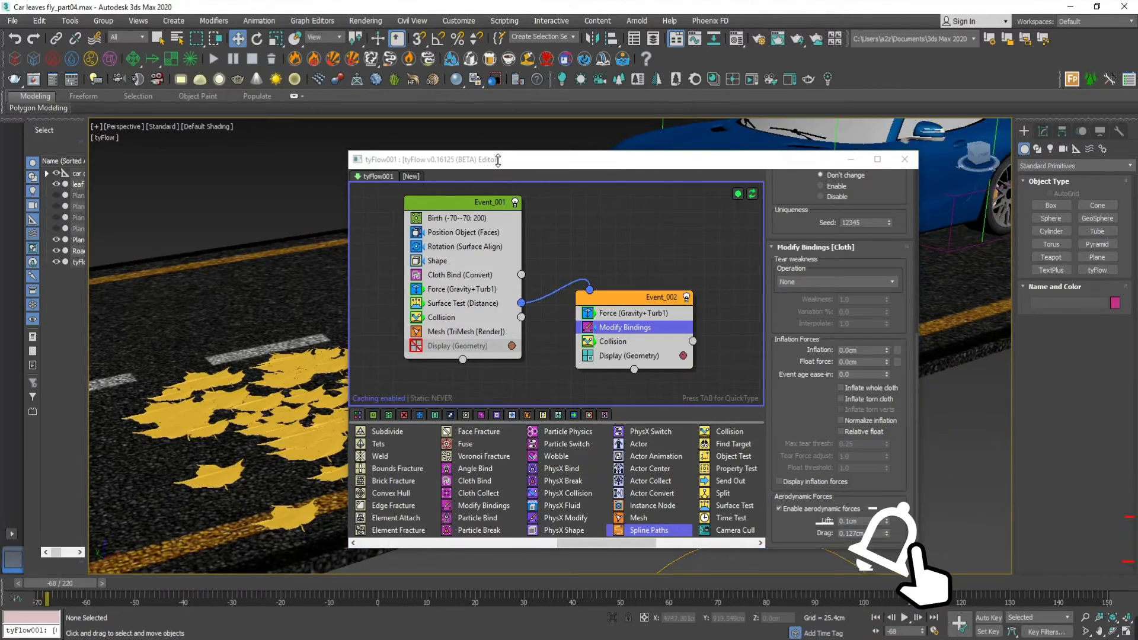
{"action": "left_click_drag", "start_coordinate": [498, 160], "coordinate": [762, 257]}
{"action": "left_click_drag", "start_coordinate": [69, 582], "coordinate": [76, 542]}
{"action": "key", "text": "ctrl+s"}
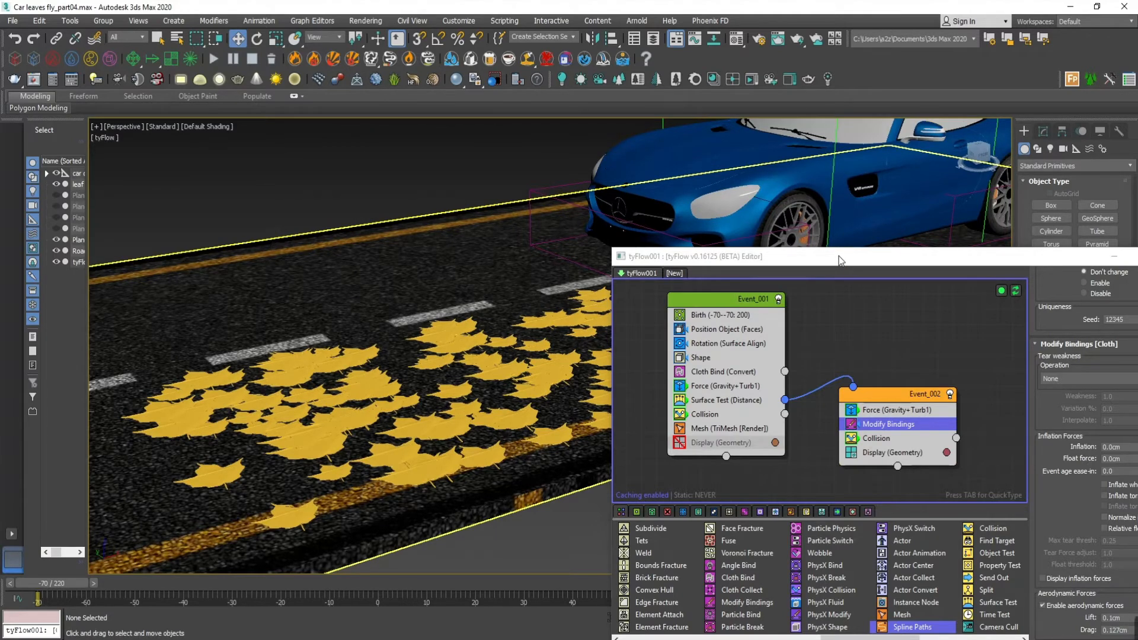
Minimize the tyFlow editor and switch from the perspective to a maximized Top viewport showing the car and leaves.
{"action": "left_click_drag", "start_coordinate": [838, 257], "coordinate": [414, 169]}
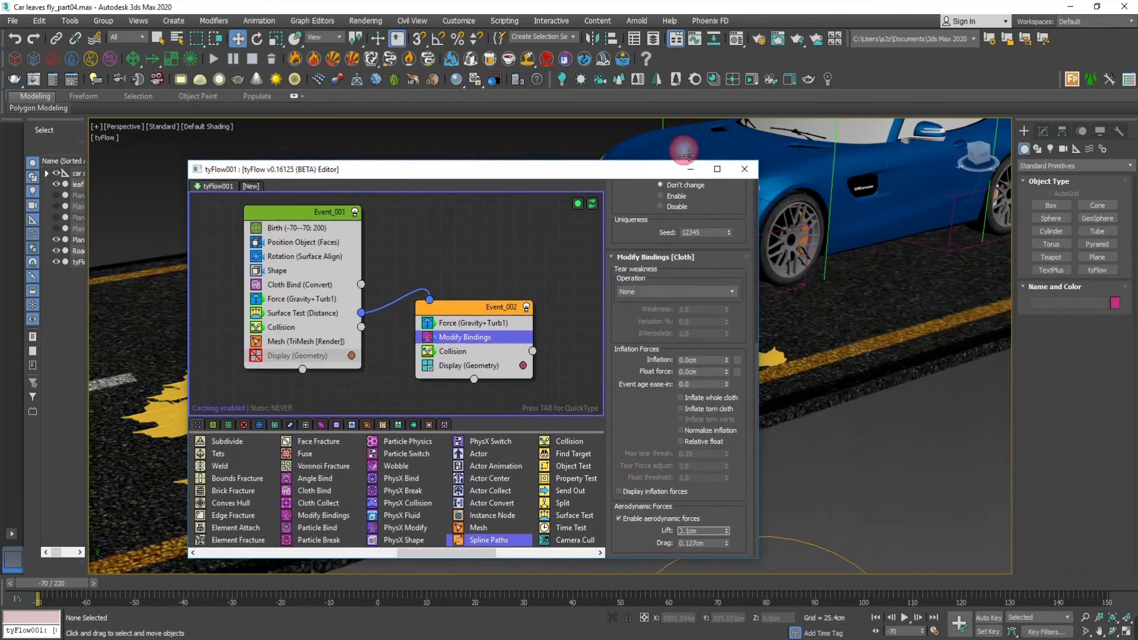
{"action": "left_click", "coordinate": [691, 170]}
{"action": "middle_click_drag", "start_coordinate": [823, 259], "coordinate": [655, 369]}
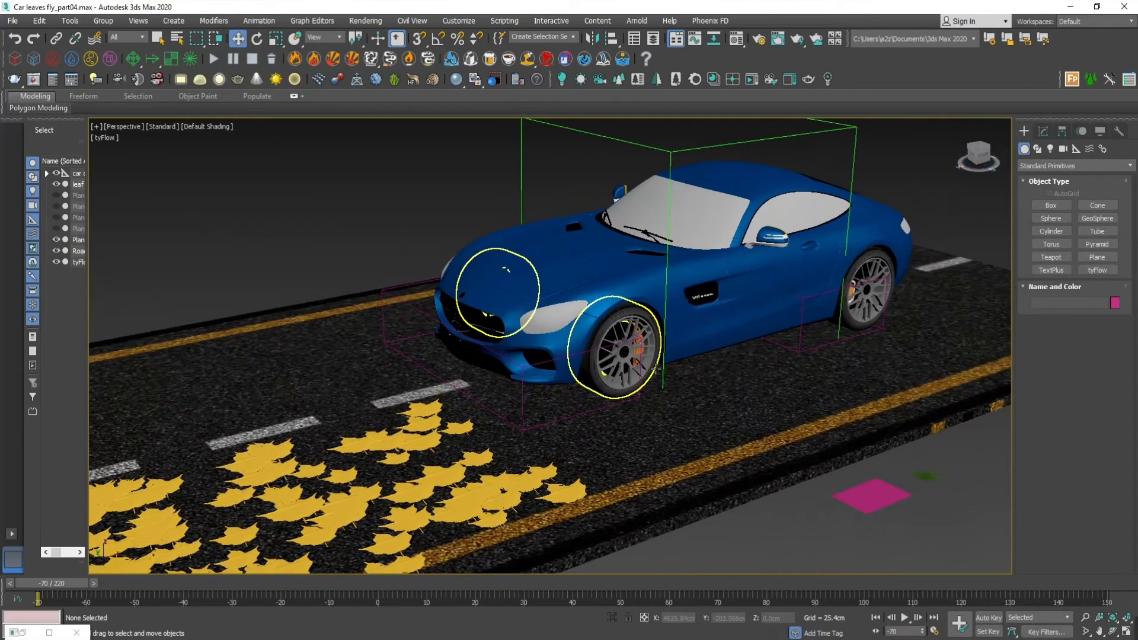
{"action": "scroll", "coordinate": [656, 370], "scroll_direction": "down", "scroll_amount": 2}
{"action": "key", "text": "alt+w"}
{"action": "middle_click", "coordinate": [475, 223]}
{"action": "key", "text": "alt+w"}
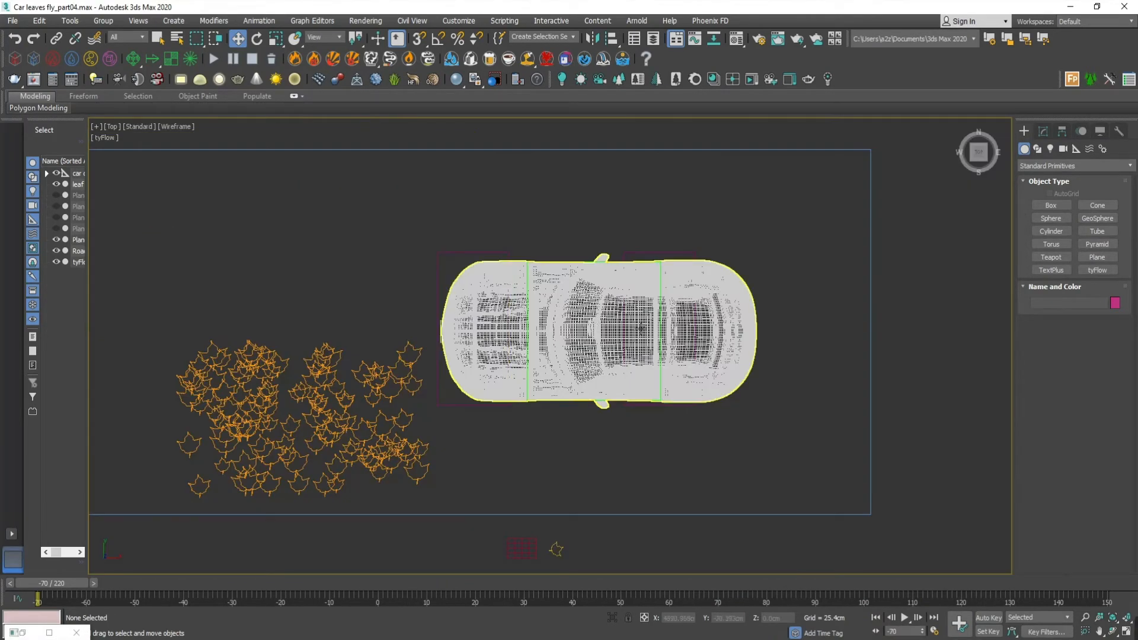
Switch from the Top view to a maximized Left viewport showing the car's rear.
{"action": "middle_click_drag", "start_coordinate": [641, 328], "coordinate": [594, 330]}
{"action": "scroll", "coordinate": [640, 350], "scroll_direction": "up", "scroll_amount": 2}
{"action": "middle_click_drag", "start_coordinate": [657, 359], "coordinate": [694, 344]}
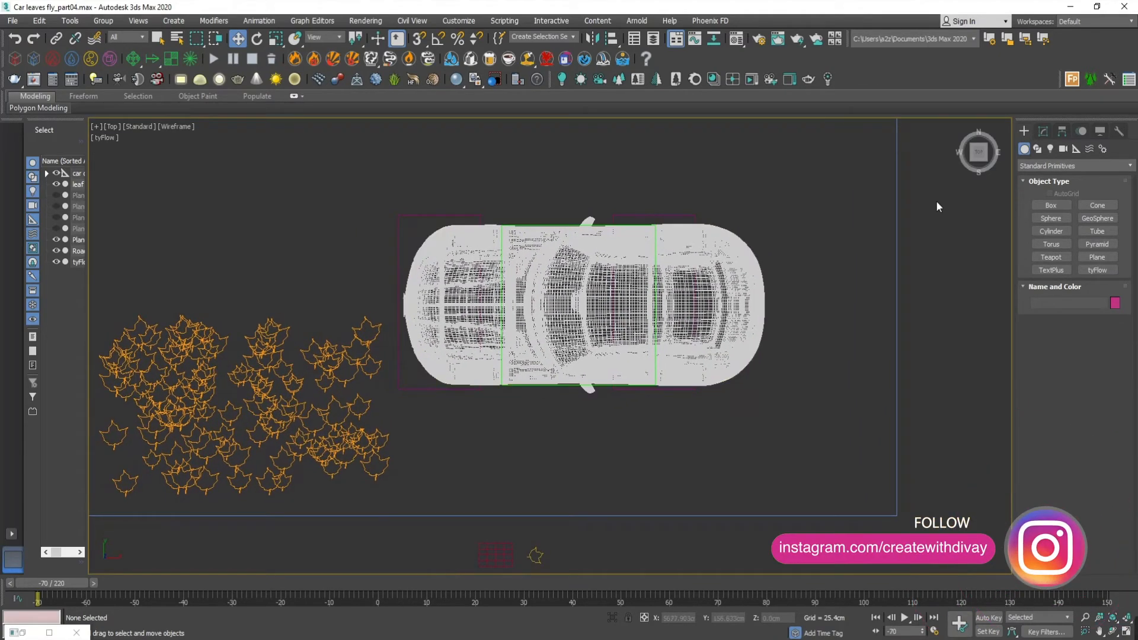
{"action": "key", "text": "alt+w"}
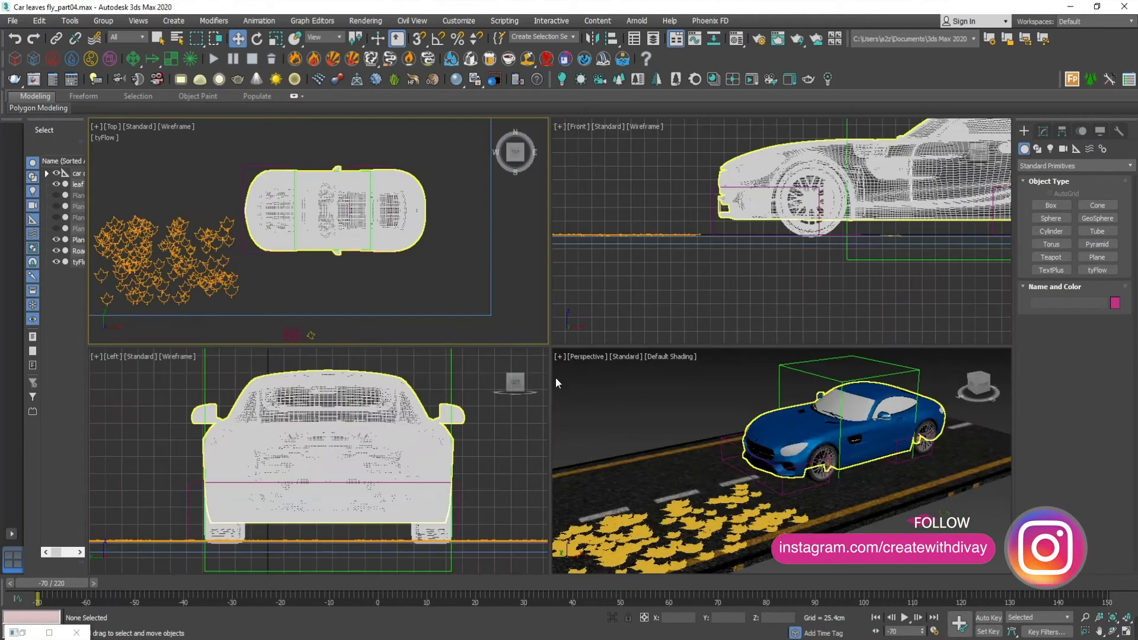
{"action": "right_click", "coordinate": [413, 407]}
{"action": "key", "text": "alt+w"}
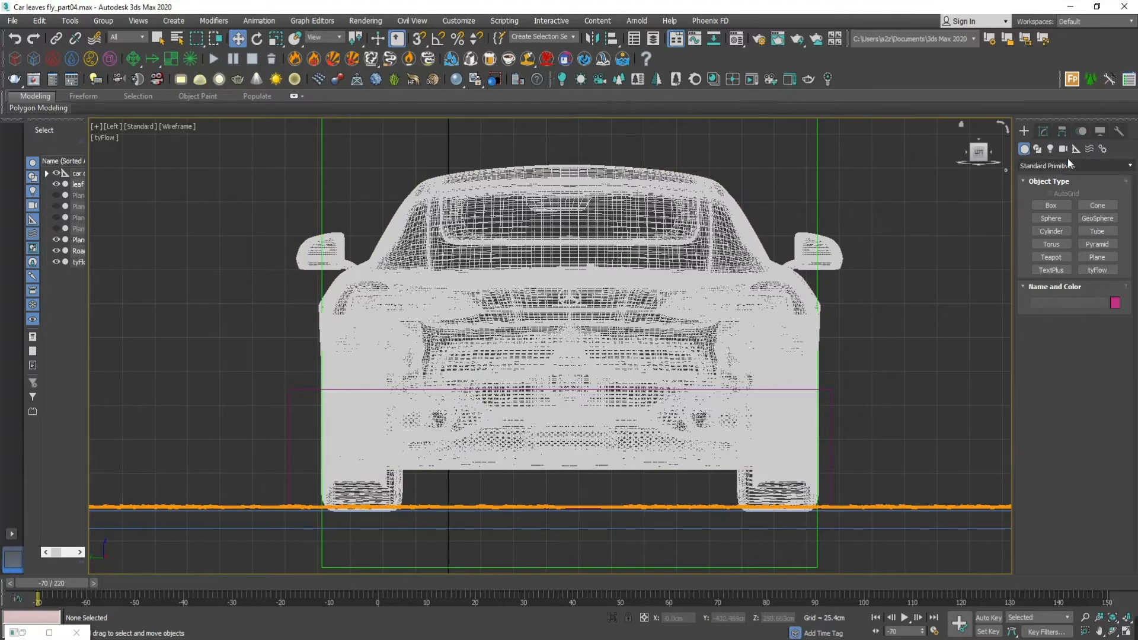
{"action": "left_click", "coordinate": [1089, 149]}
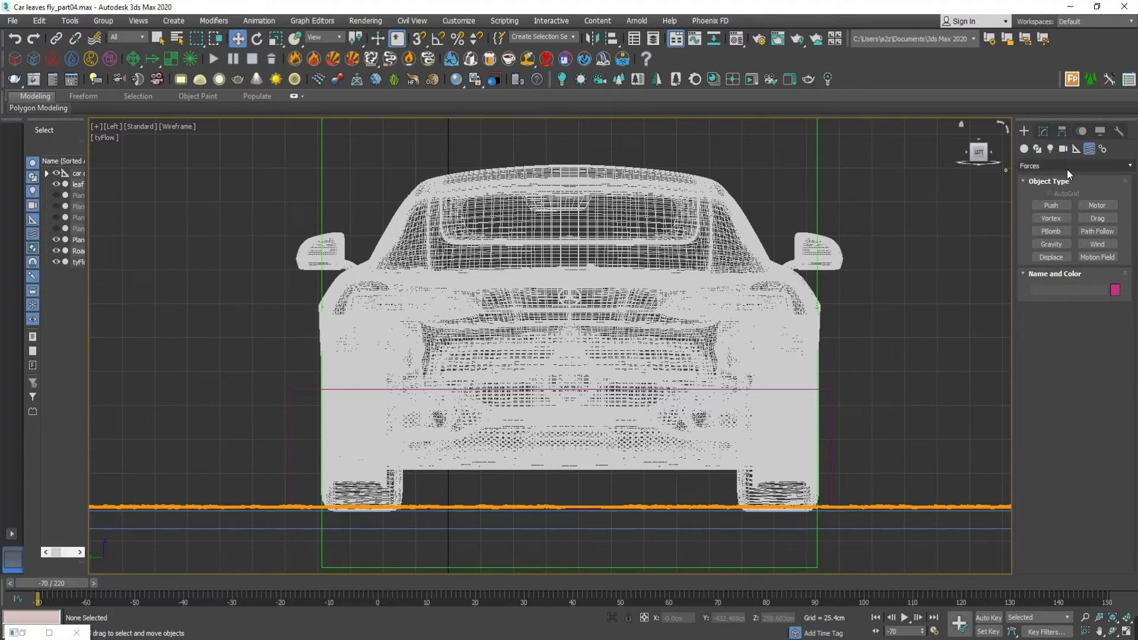
{"action": "left_click", "coordinate": [1067, 169]}
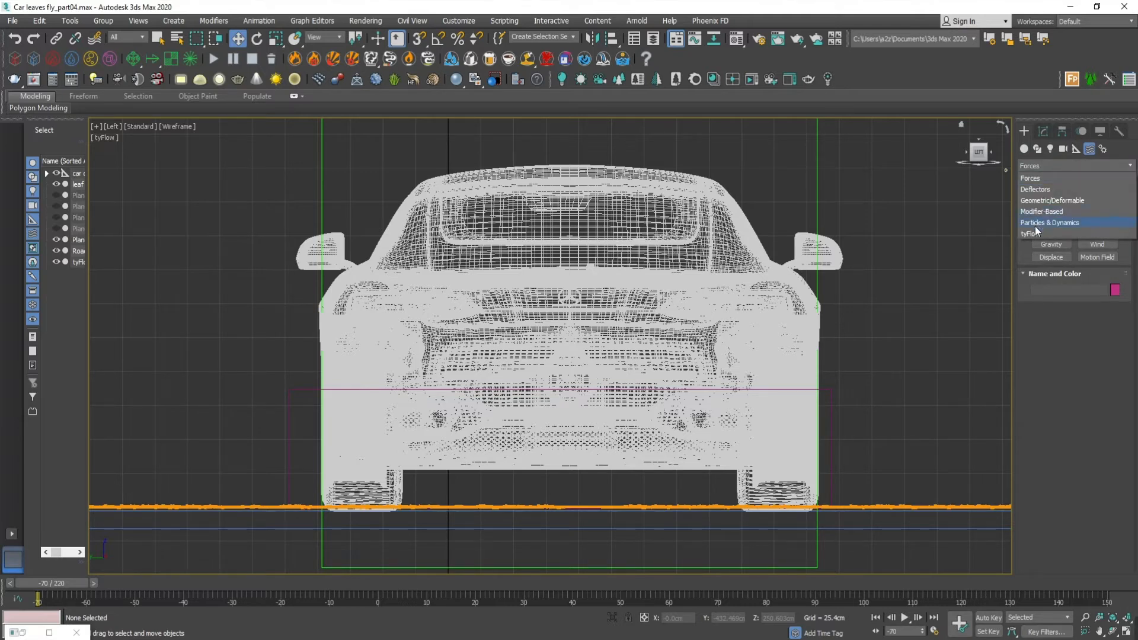
{"action": "left_click", "coordinate": [1038, 233]}
Create a tyWind helper centred on the car in the Left view, with an icon size of about 139 cm.
{"action": "left_click", "coordinate": [1076, 148]}
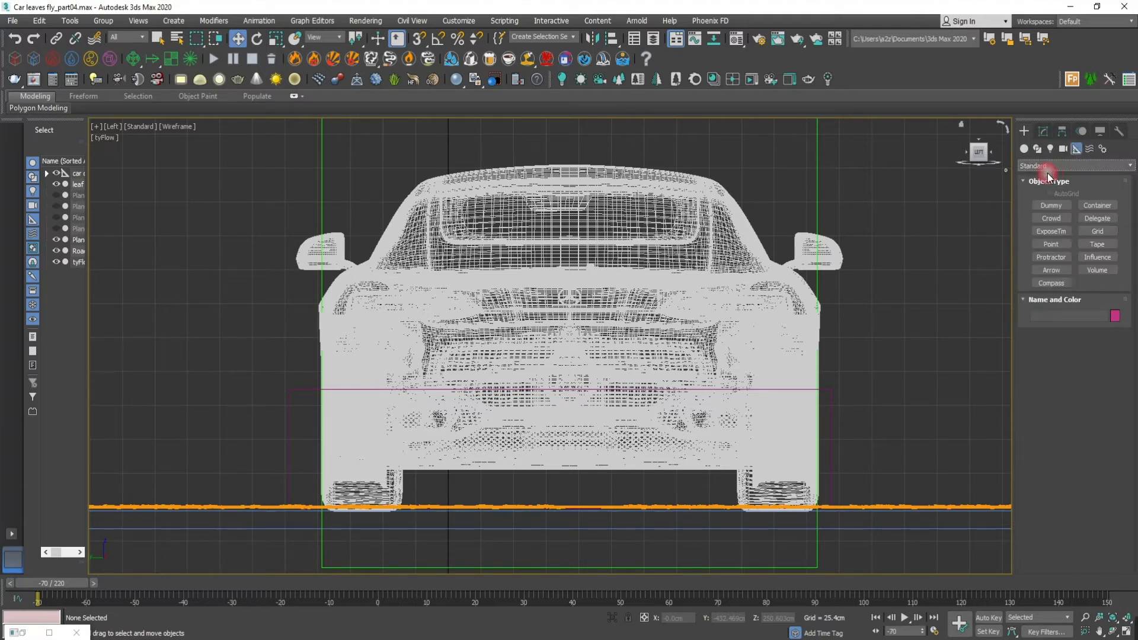
{"action": "left_click", "coordinate": [1042, 167]}
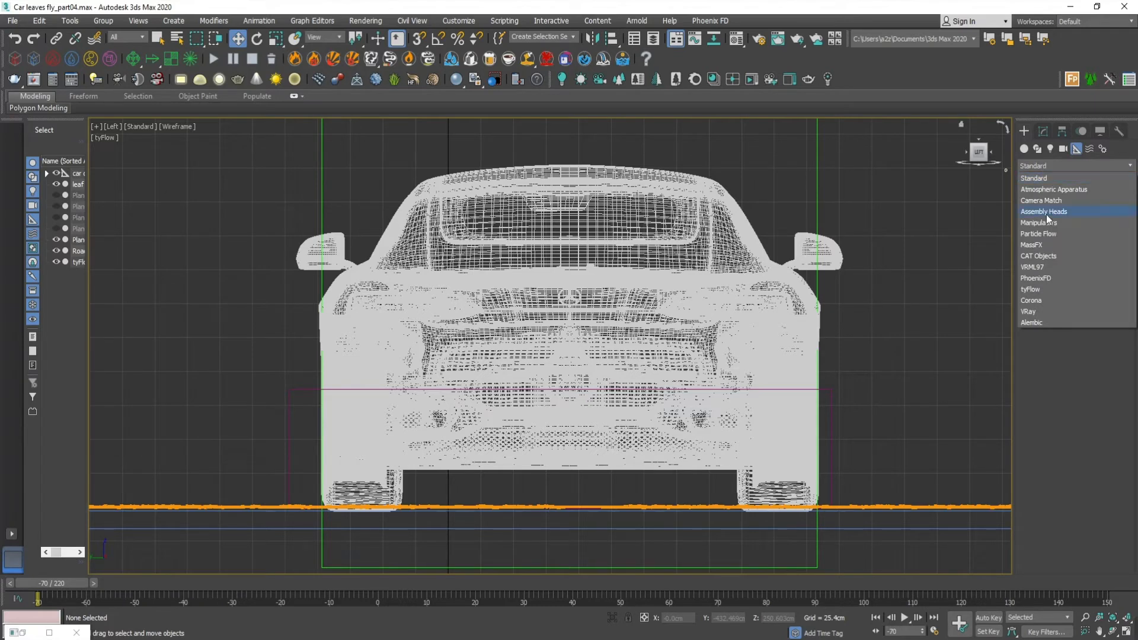
{"action": "left_click", "coordinate": [1042, 290]}
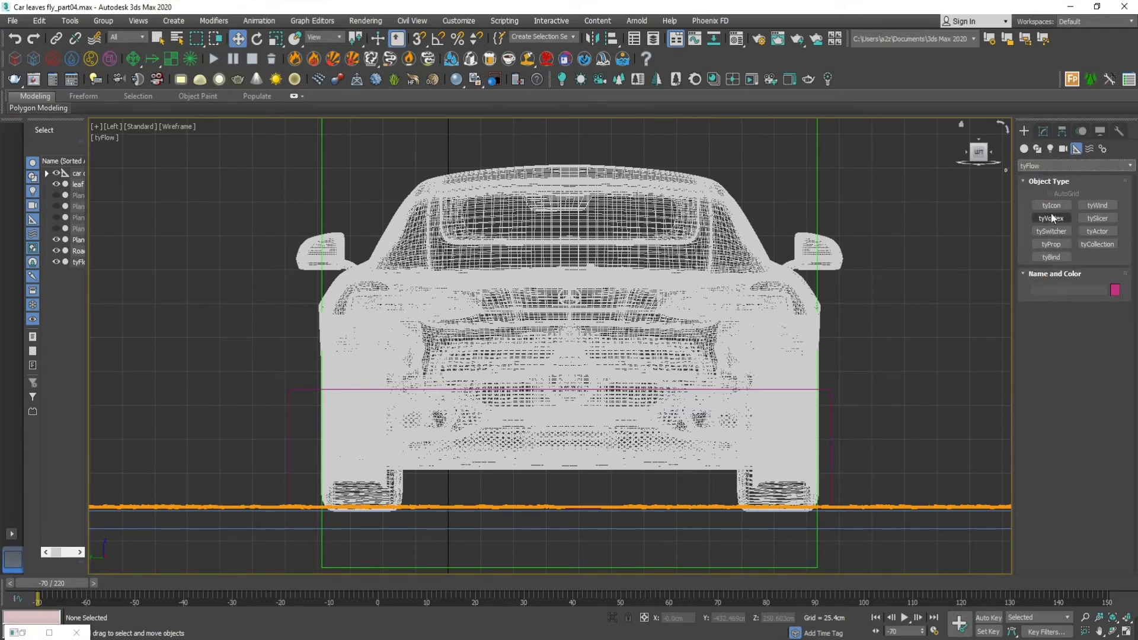
{"action": "left_click", "coordinate": [1098, 204]}
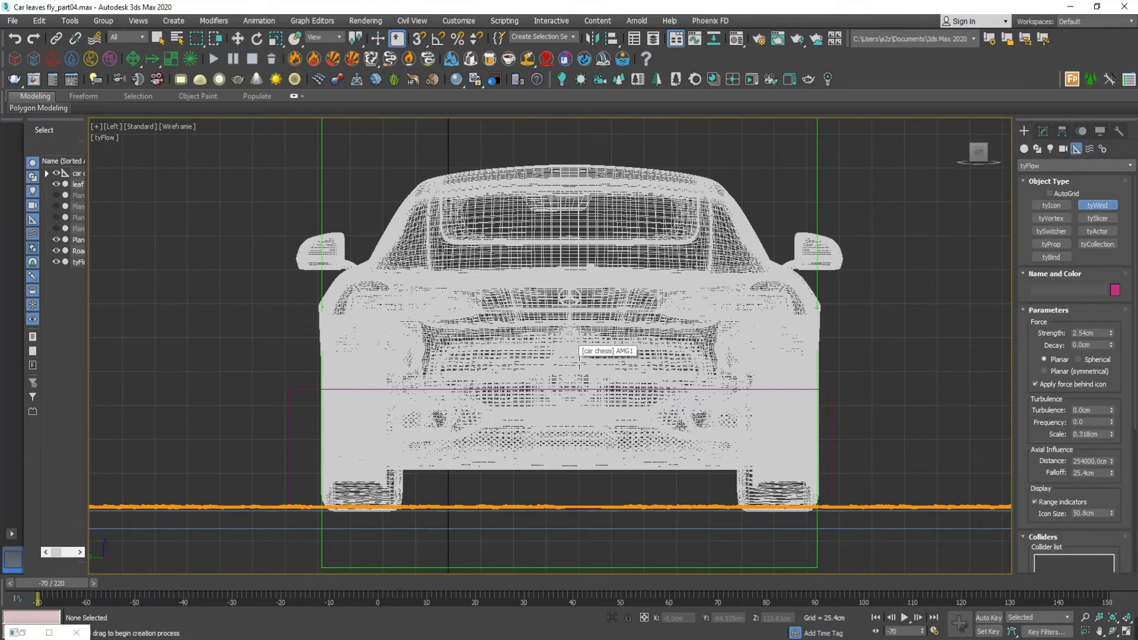
{"action": "left_click_drag", "start_coordinate": [571, 357], "coordinate": [624, 439]}
{"action": "key", "text": "w"}
In the Top view, move the tyWind helper along X to just behind the car, at about X 5507 cm.
{"action": "key", "text": "alt+w"}
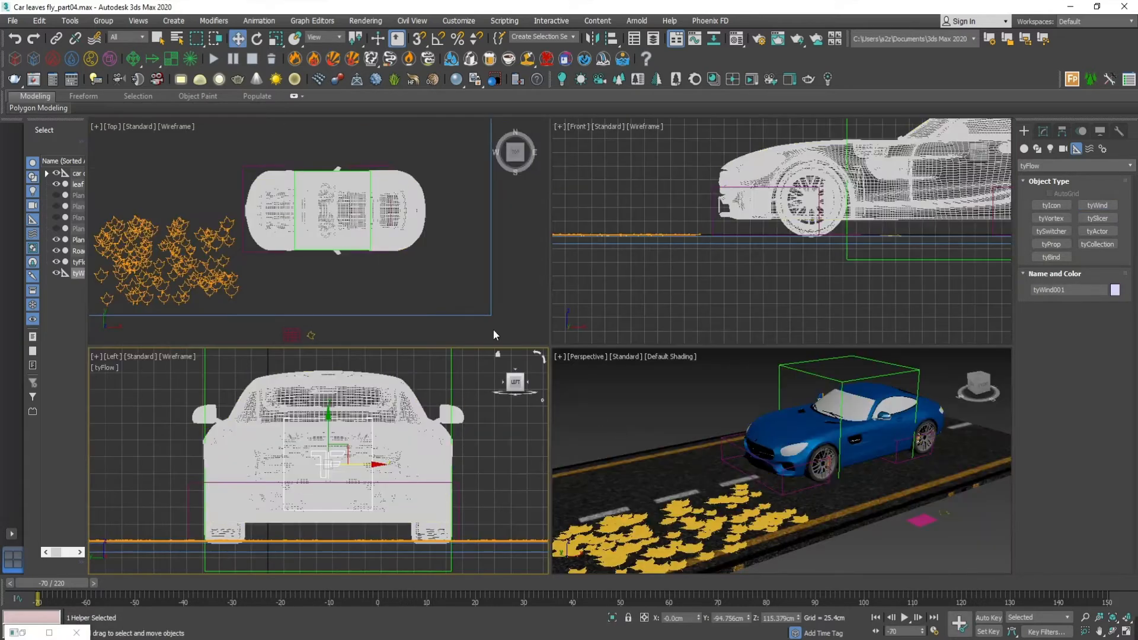
{"action": "right_click", "coordinate": [493, 329]}
{"action": "key", "text": "alt+w"}
{"action": "scroll", "coordinate": [474, 252], "scroll_direction": "down", "scroll_amount": 5}
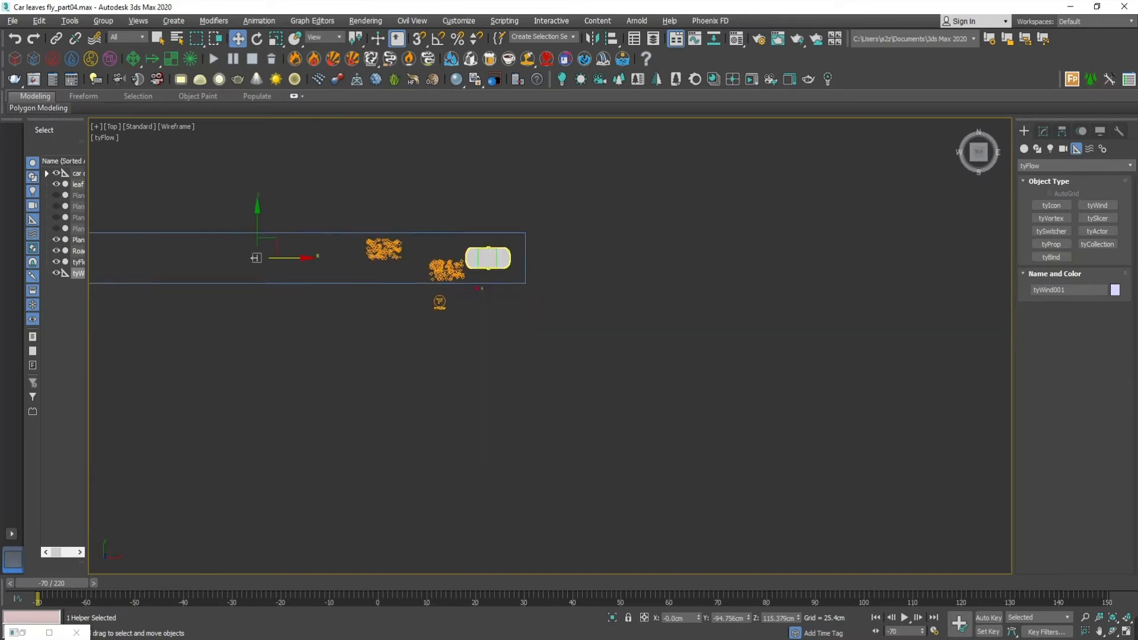
{"action": "scroll", "coordinate": [474, 252], "scroll_direction": "up", "scroll_amount": 3}
{"action": "left_click_drag", "start_coordinate": [149, 265], "coordinate": [595, 268]}
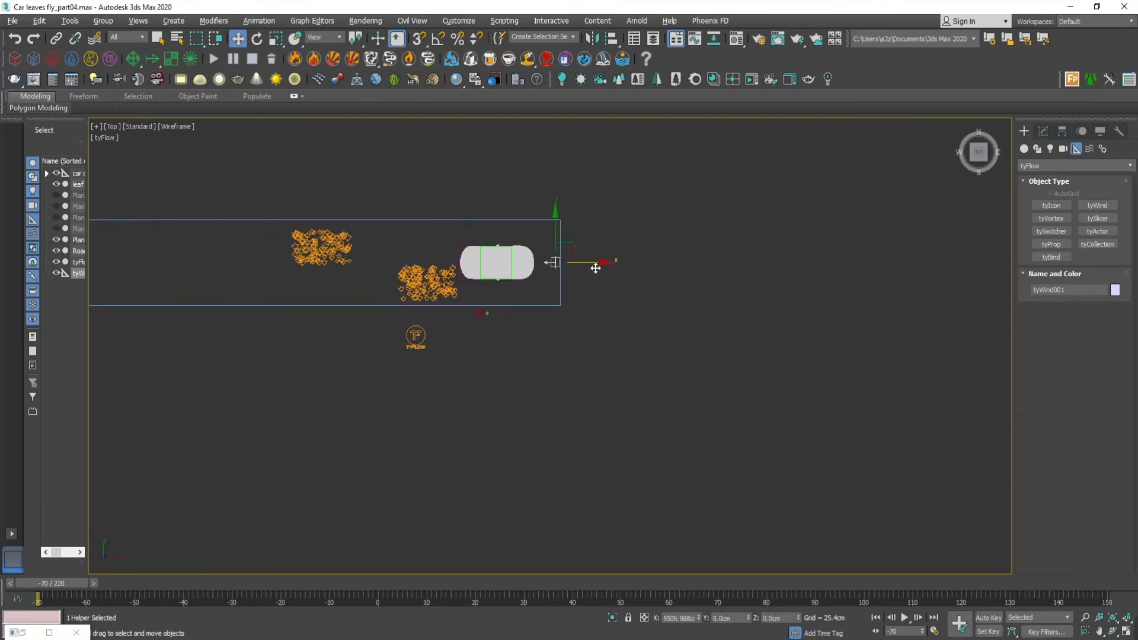
Mirror the tyWind helper about the X axis without cloning so its arrow points away from the car.
{"action": "key", "text": "z"}
{"action": "scroll", "coordinate": [629, 308], "scroll_direction": "down", "scroll_amount": 5}
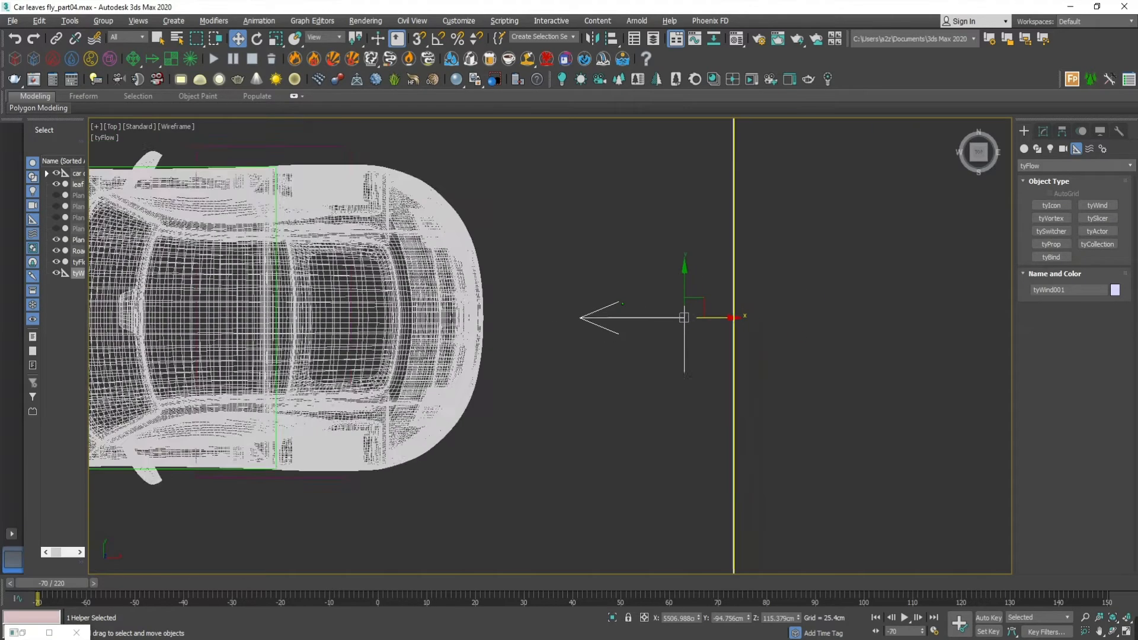
{"action": "left_click", "coordinate": [591, 38]}
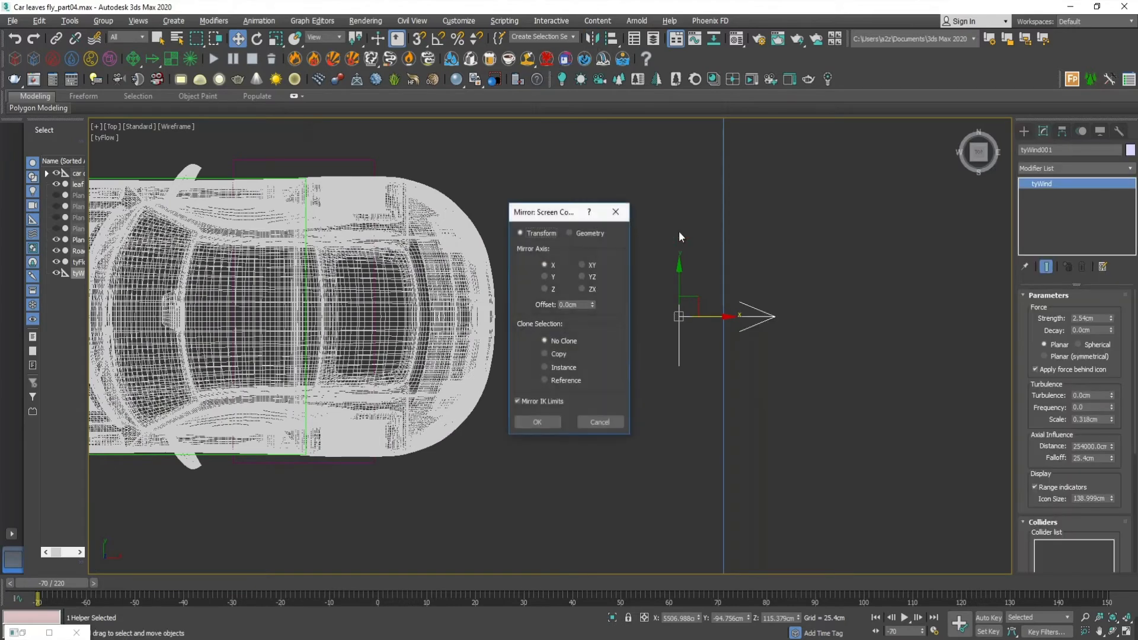
{"action": "left_click", "coordinate": [537, 422]}
{"action": "middle_click_drag", "start_coordinate": [698, 340], "coordinate": [692, 308]}
In the maximized Perspective view, move the tyWind helper along X up against the car's rear, at about X 5245 cm.
{"action": "key", "text": "alt+w"}
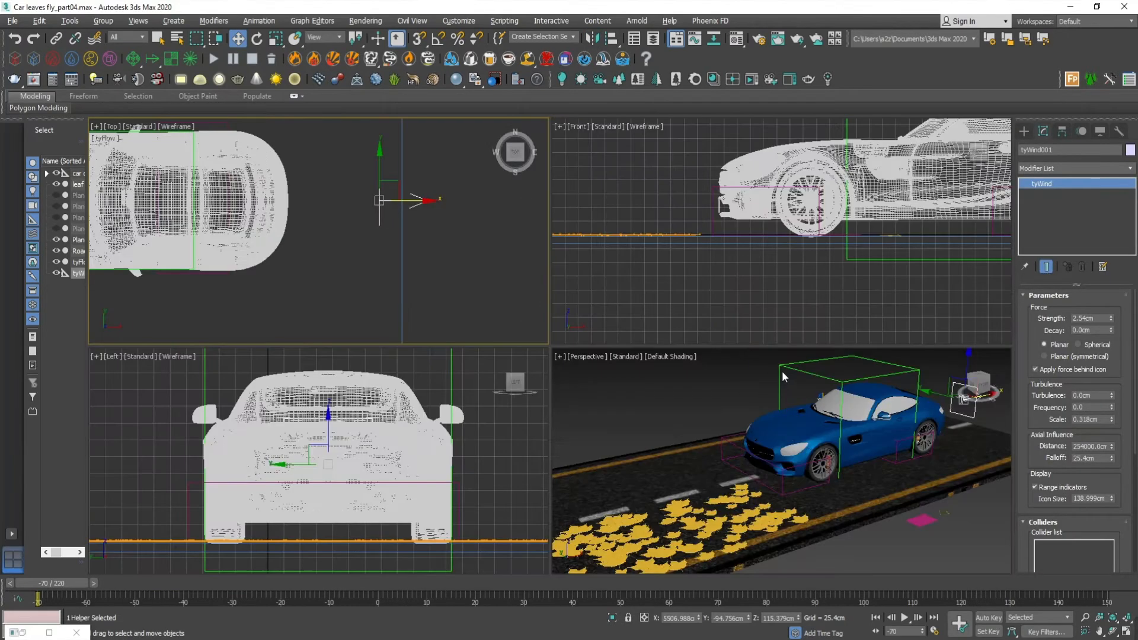
{"action": "middle_click", "coordinate": [782, 373]}
{"action": "key", "text": "alt+w"}
{"action": "key", "text": "z"}
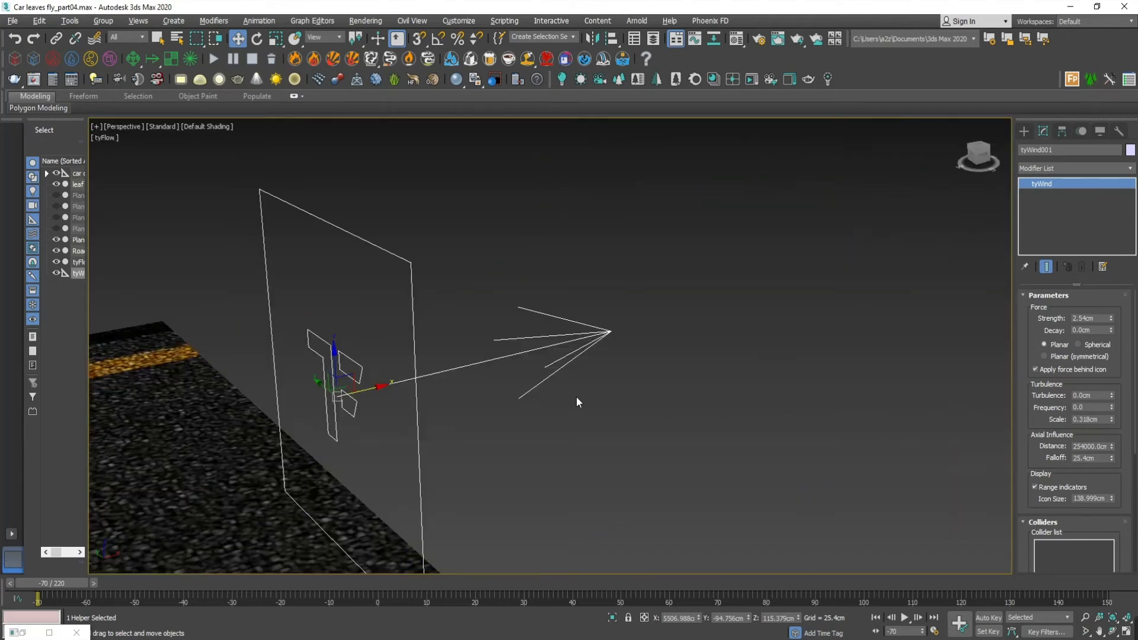
{"action": "scroll", "coordinate": [538, 395], "scroll_direction": "down", "scroll_amount": 10}
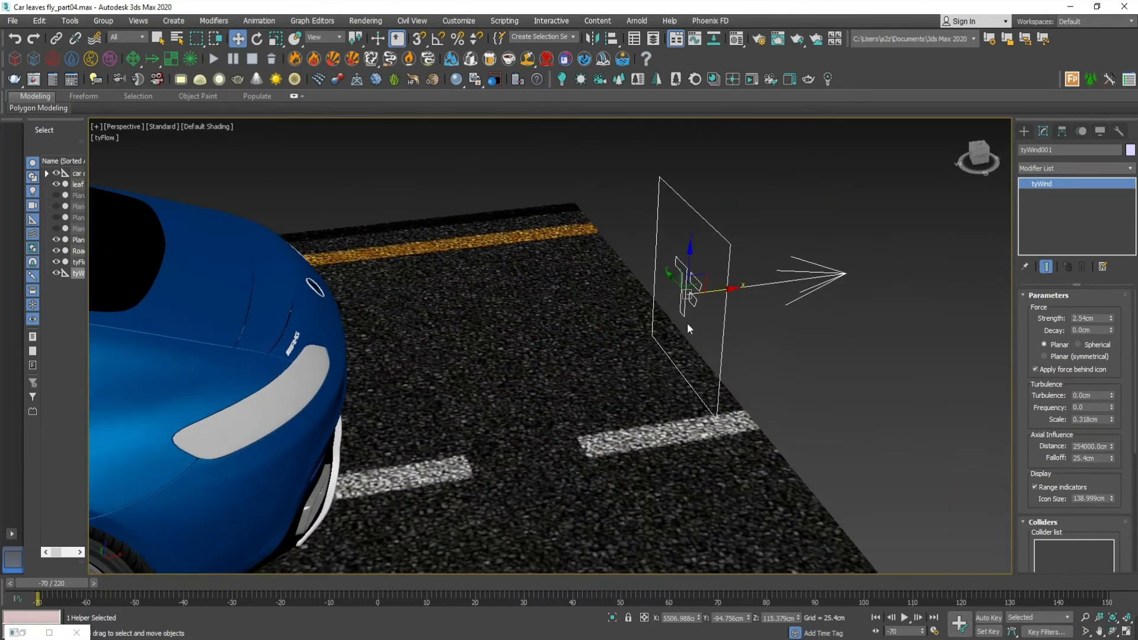
{"action": "left_click_drag", "start_coordinate": [729, 297], "coordinate": [394, 353]}
Rotate the tyWind helper about -22 degrees around Y so its arrow tilts upward behind the car.
{"action": "middle_click_drag", "start_coordinate": [480, 415], "coordinate": [479, 394], "text": "alt"}
{"action": "key", "text": "e"}
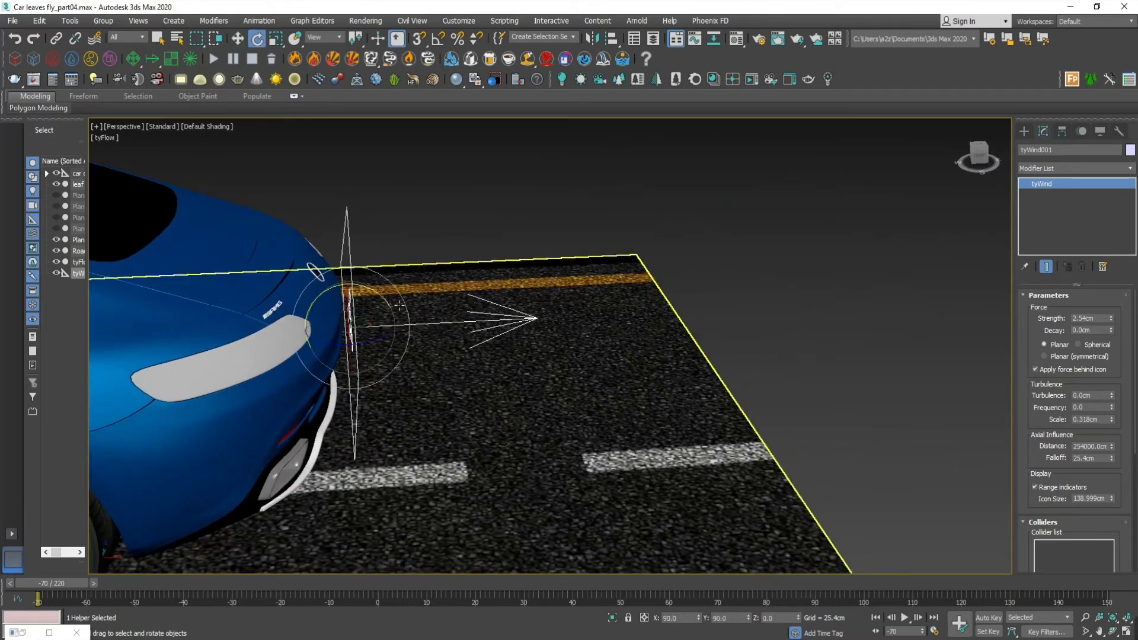
{"action": "left_click_drag", "start_coordinate": [381, 300], "coordinate": [363, 285]}
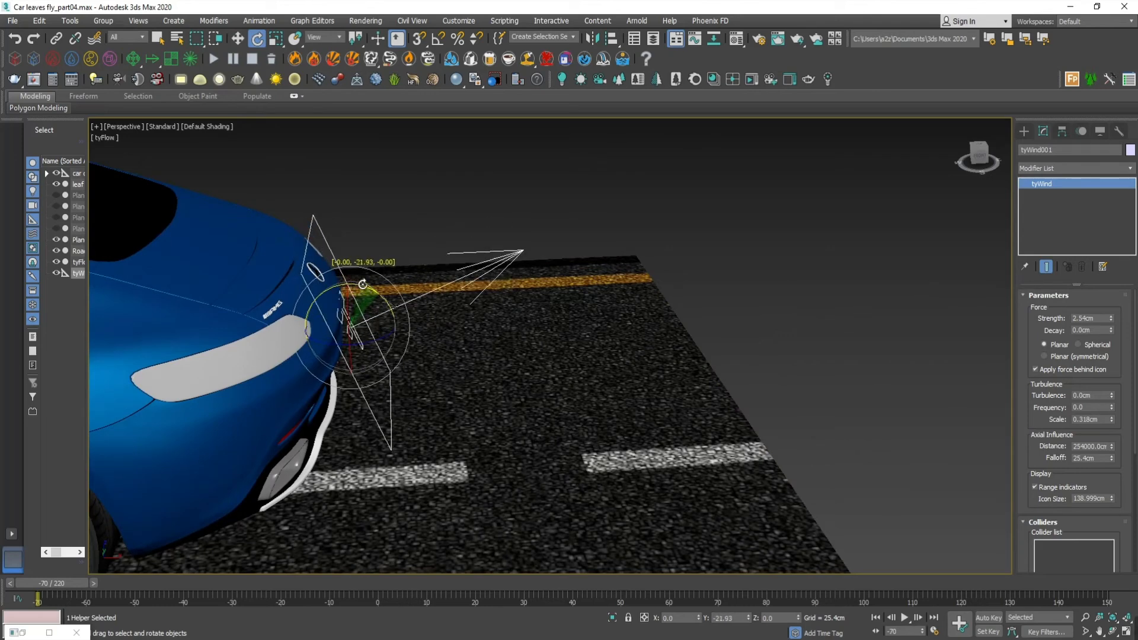
{"action": "key", "text": "w"}
Link the tyWind helper to the large green box surrounding the car so that it follows the car.
{"action": "middle_click_drag", "start_coordinate": [363, 285], "coordinate": [660, 368], "text": "alt"}
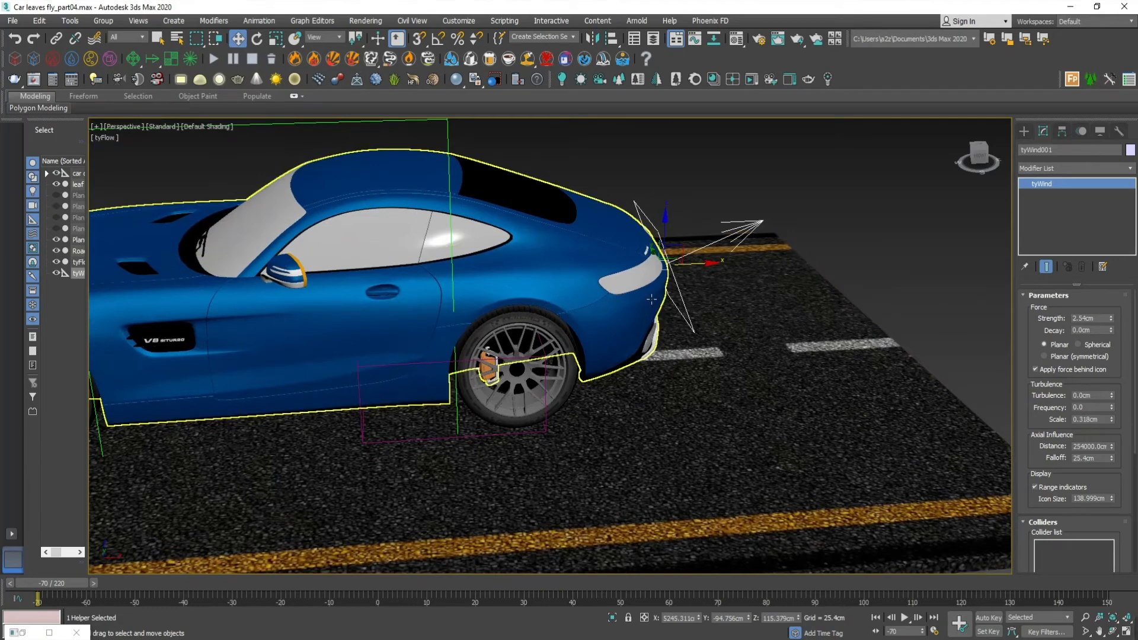
{"action": "left_click", "coordinate": [56, 37]}
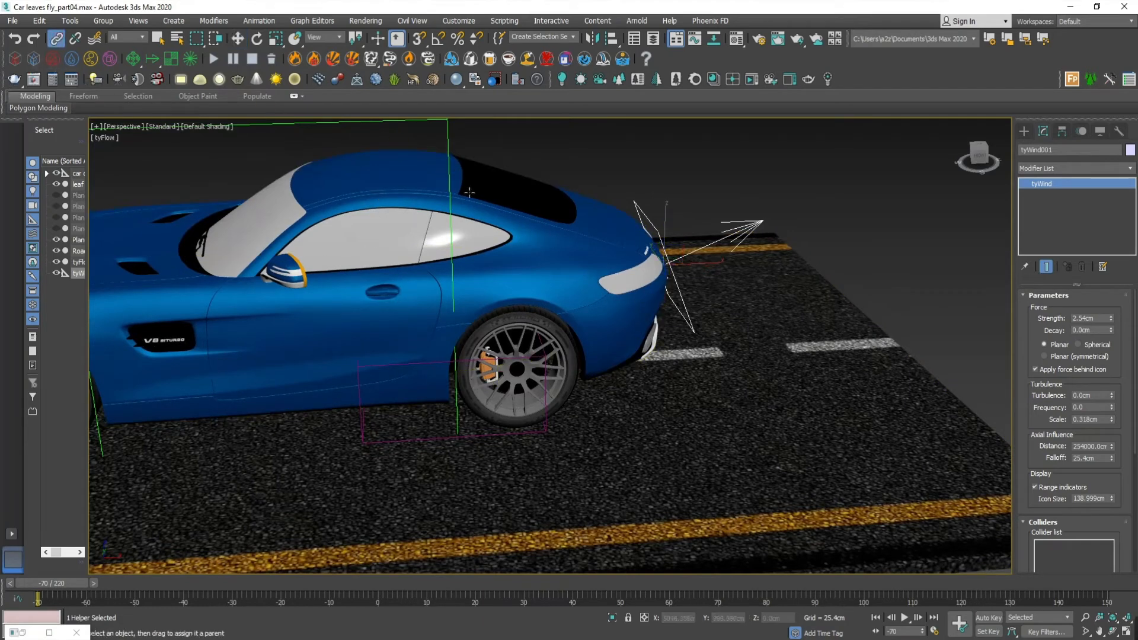
{"action": "middle_click_drag", "start_coordinate": [617, 238], "coordinate": [685, 315]}
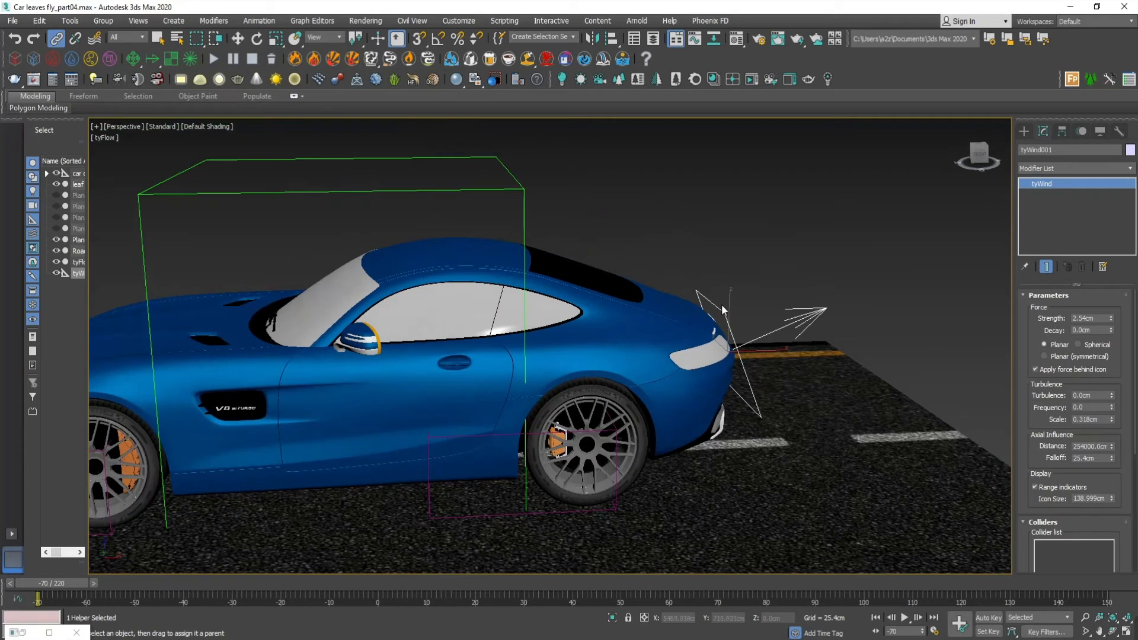
{"action": "left_click_drag", "start_coordinate": [673, 216], "coordinate": [541, 249]}
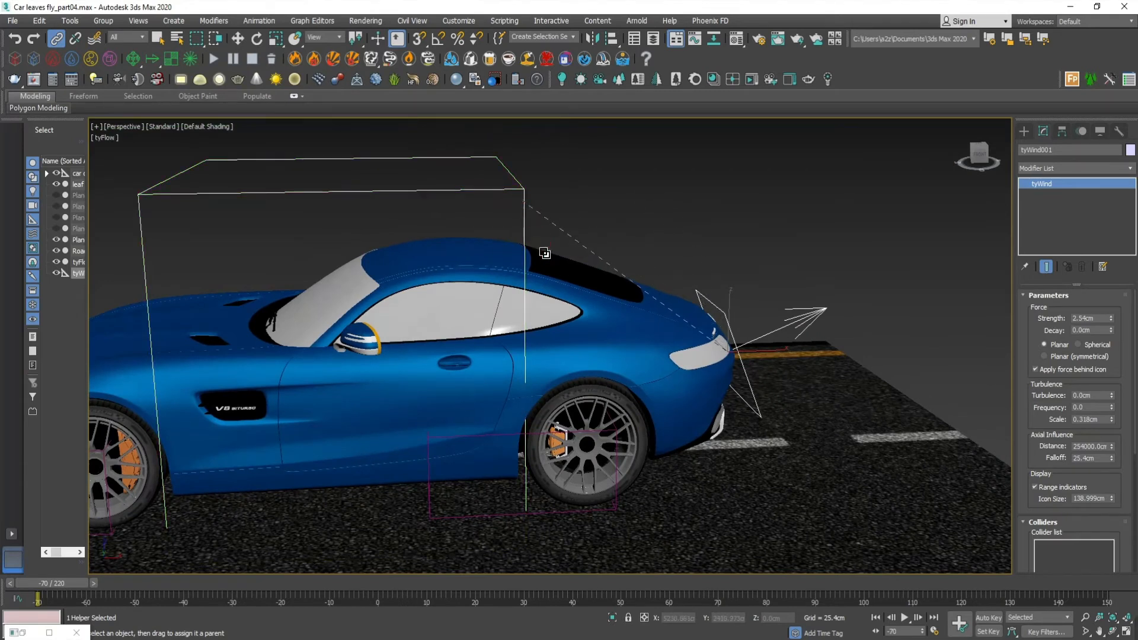
{"action": "key", "text": "w"}
Set the tyWind force strength to -0.3 cm and its turbulence to 5 cm.
{"action": "middle_click_drag", "start_coordinate": [605, 326], "coordinate": [720, 361]}
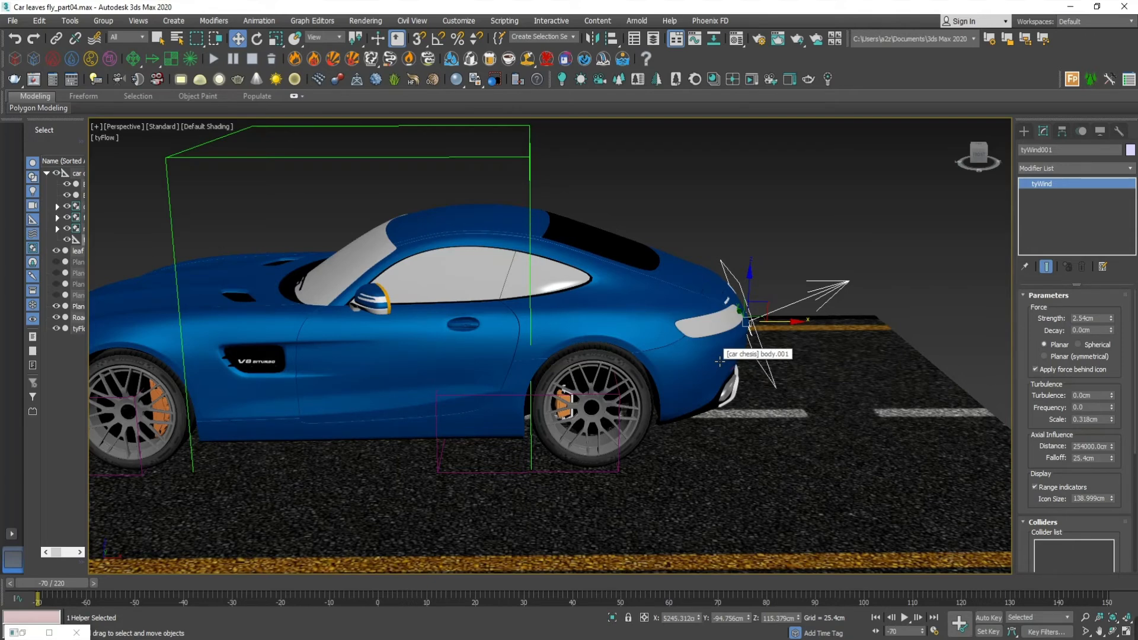
{"action": "left_click", "coordinate": [1061, 319]}
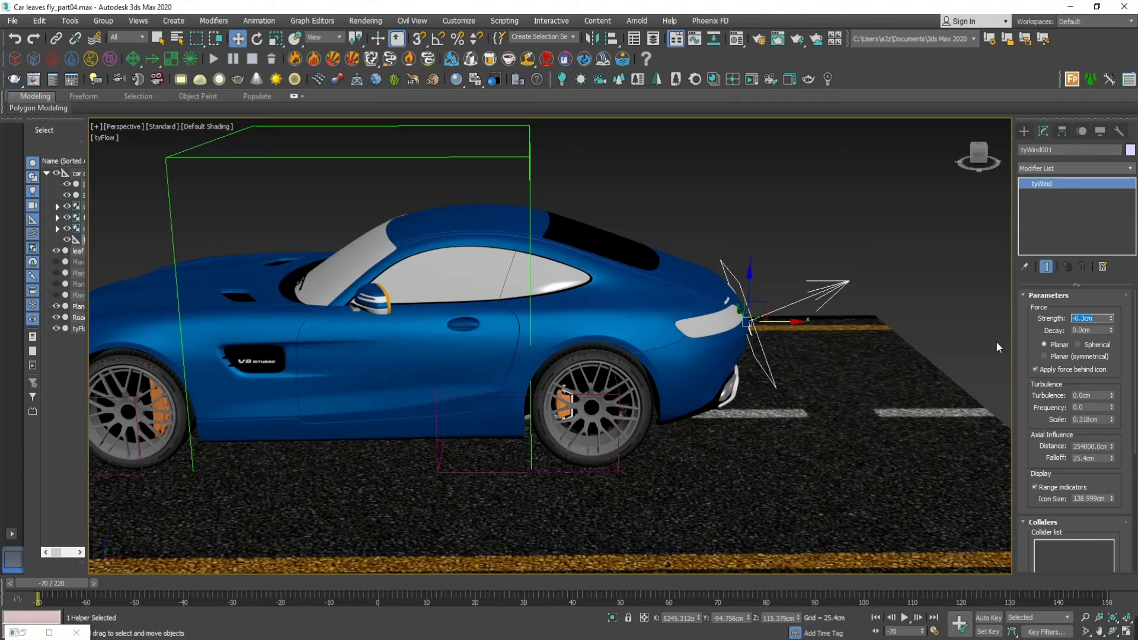
{"action": "left_click", "coordinate": [1102, 397]}
{"action": "scroll", "coordinate": [1047, 369], "scroll_direction": "down", "scroll_amount": 1}
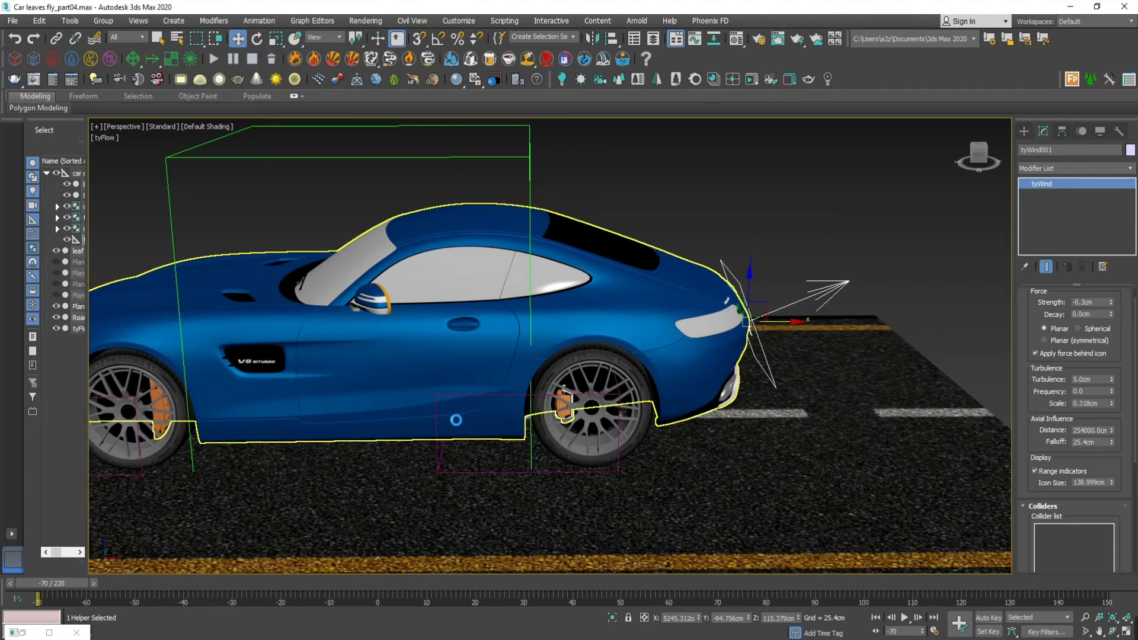
Restore the tyFlow editor, add the selected tyWind helper to the Force operator in Event_002, and save the scene.
{"action": "scroll", "coordinate": [557, 290], "scroll_direction": "down", "scroll_amount": 3}
{"action": "middle_click_drag", "start_coordinate": [522, 364], "coordinate": [507, 451]}
{"action": "left_click", "coordinate": [24, 634]}
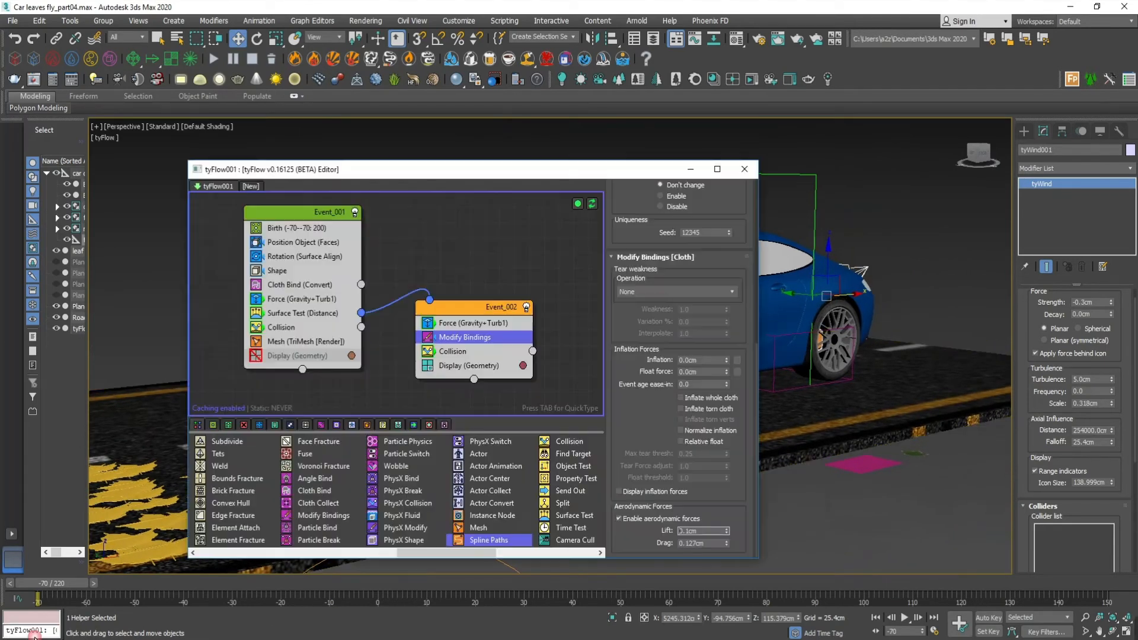
{"action": "left_click_drag", "start_coordinate": [479, 168], "coordinate": [536, 130]}
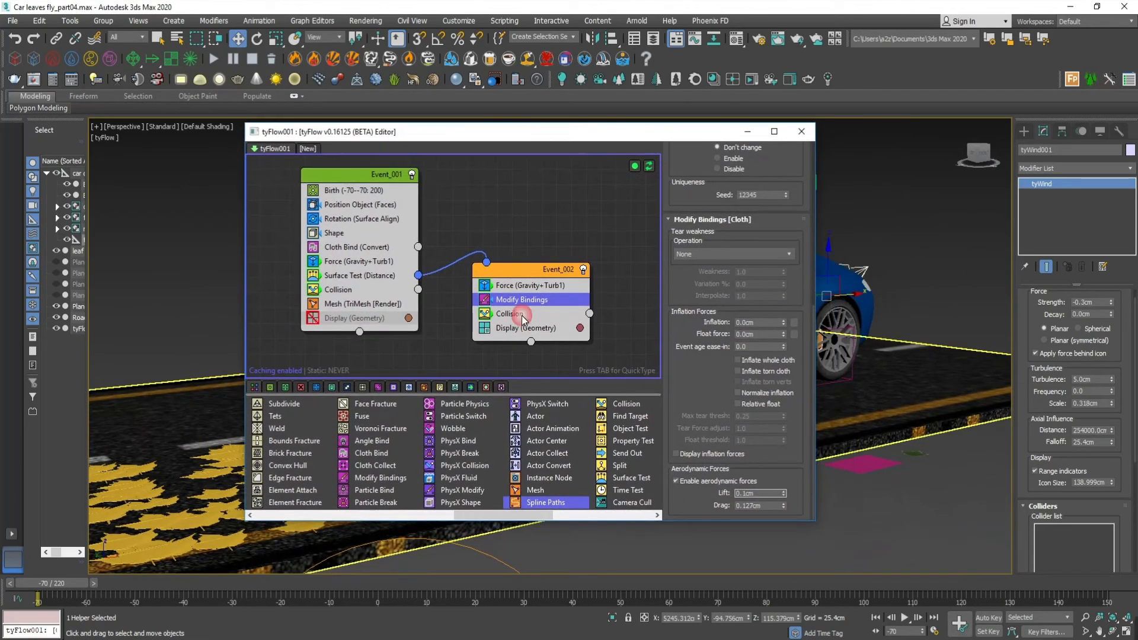
{"action": "left_click", "coordinate": [510, 285]}
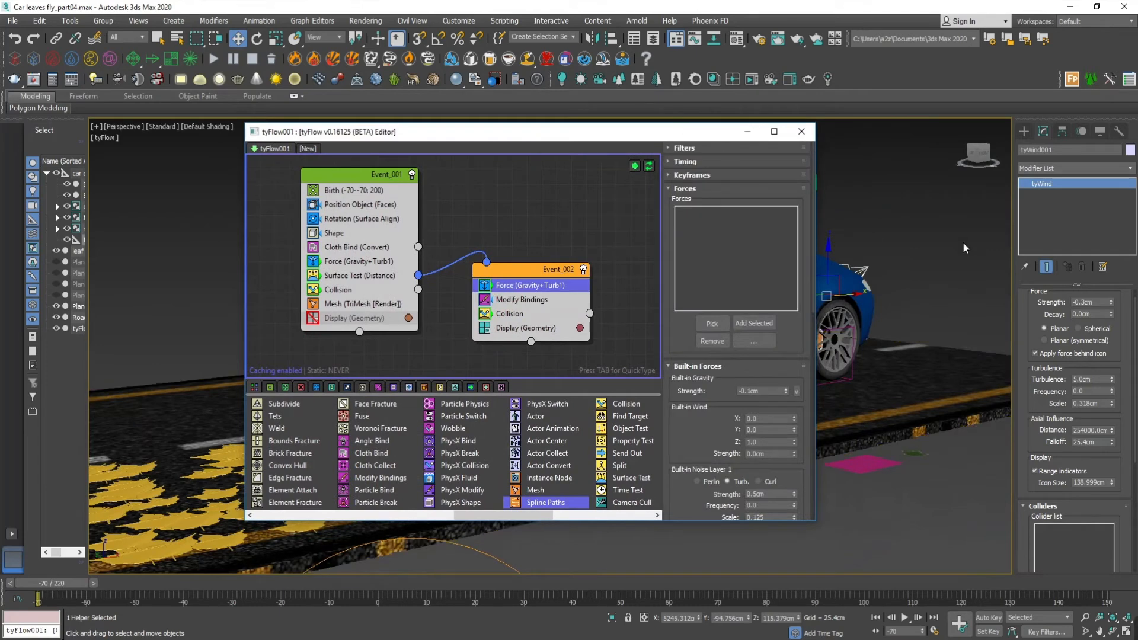
{"action": "middle_click_drag", "start_coordinate": [951, 308], "coordinate": [929, 329], "text": "alt"}
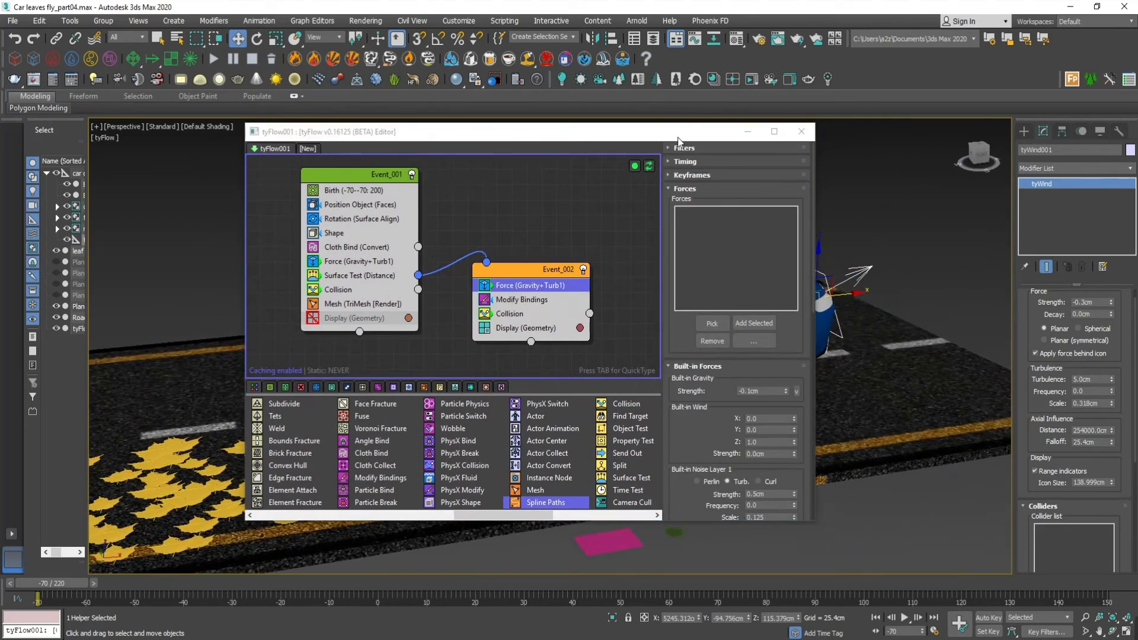
{"action": "left_click_drag", "start_coordinate": [679, 139], "coordinate": [547, 183]}
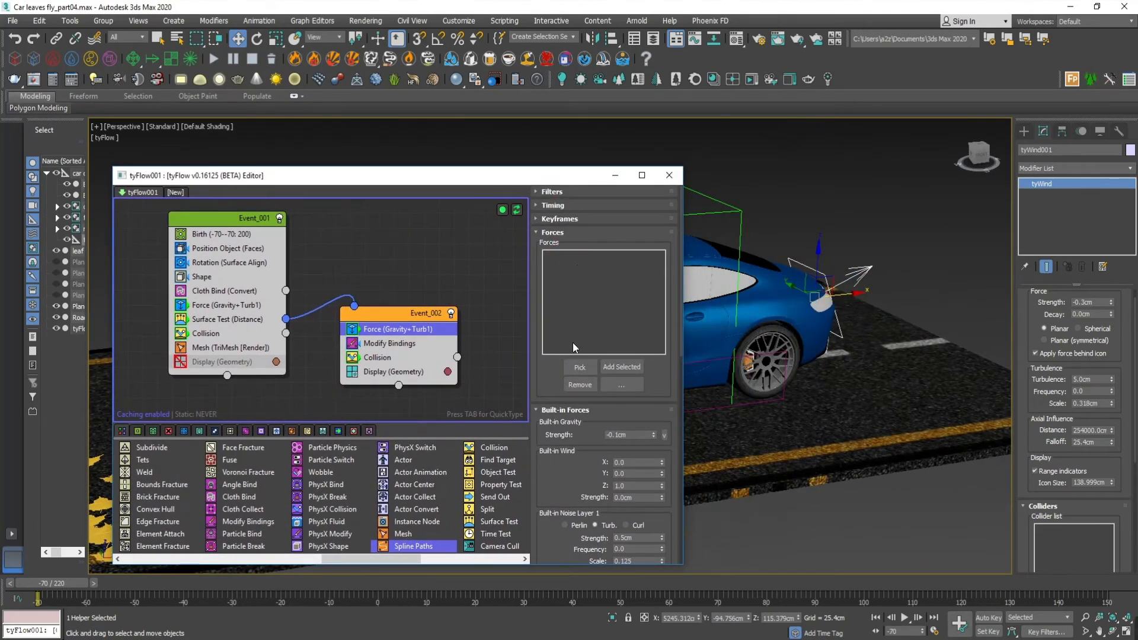
{"action": "left_click", "coordinate": [621, 366]}
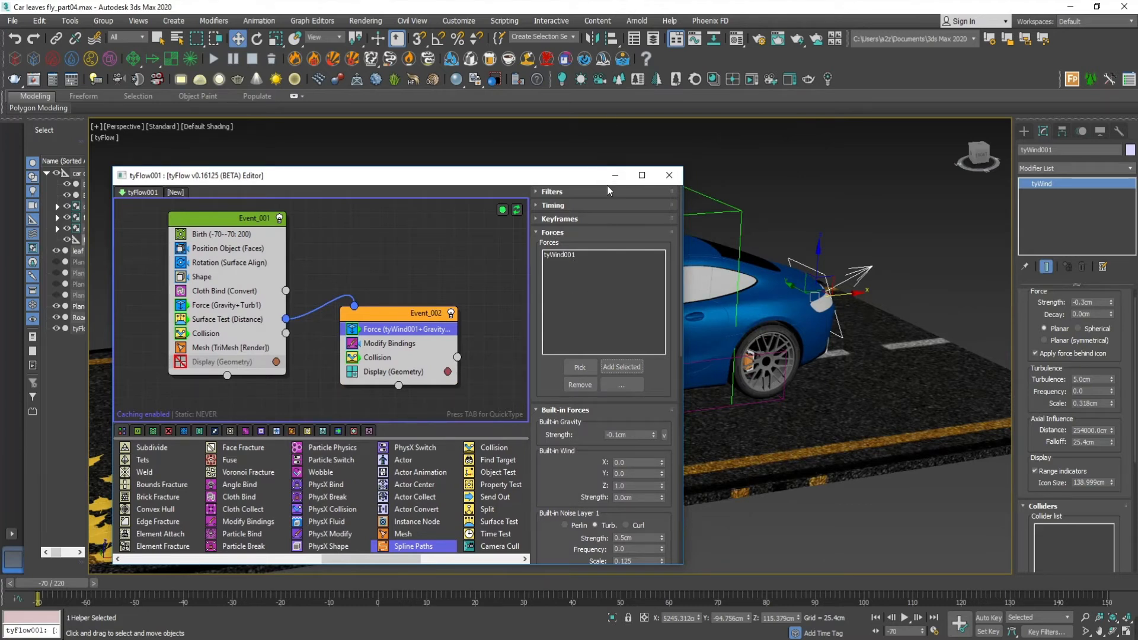
{"action": "key", "text": "ctrl+s"}
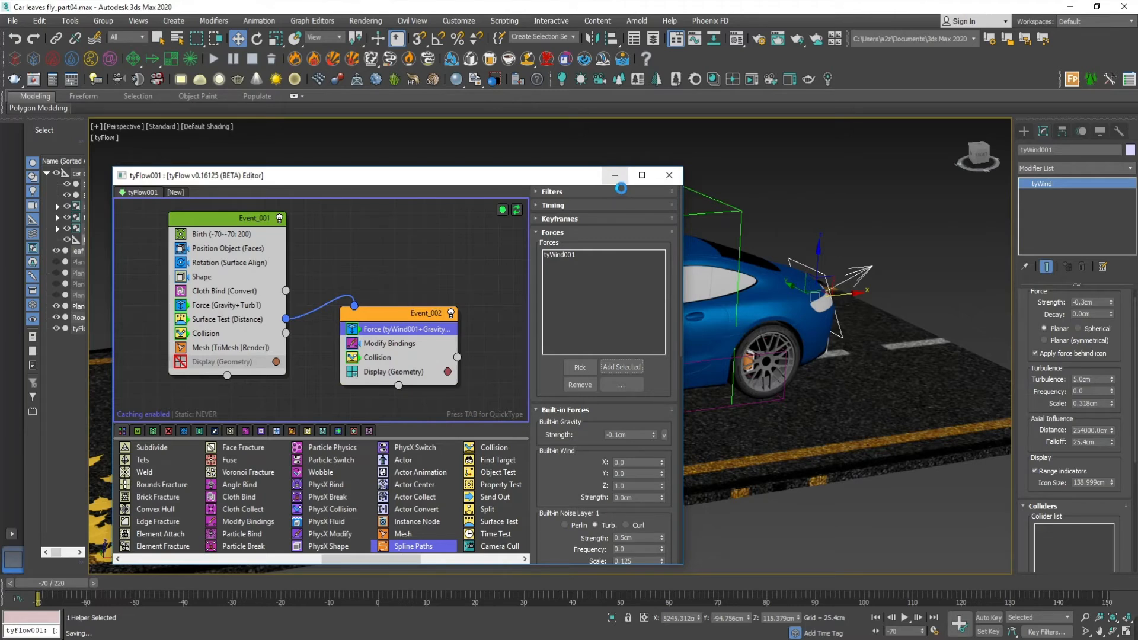
Minimize the tyFlow editor and scrub the timeline past frame 45, examining how the leaves fly behind the passing car.
{"action": "left_click", "coordinate": [616, 175]}
{"action": "left_click_drag", "start_coordinate": [44, 583], "coordinate": [581, 551]}
{"action": "middle_click_drag", "start_coordinate": [427, 474], "coordinate": [765, 350]}
{"action": "scroll", "coordinate": [598, 323], "scroll_direction": "down", "scroll_amount": 2}
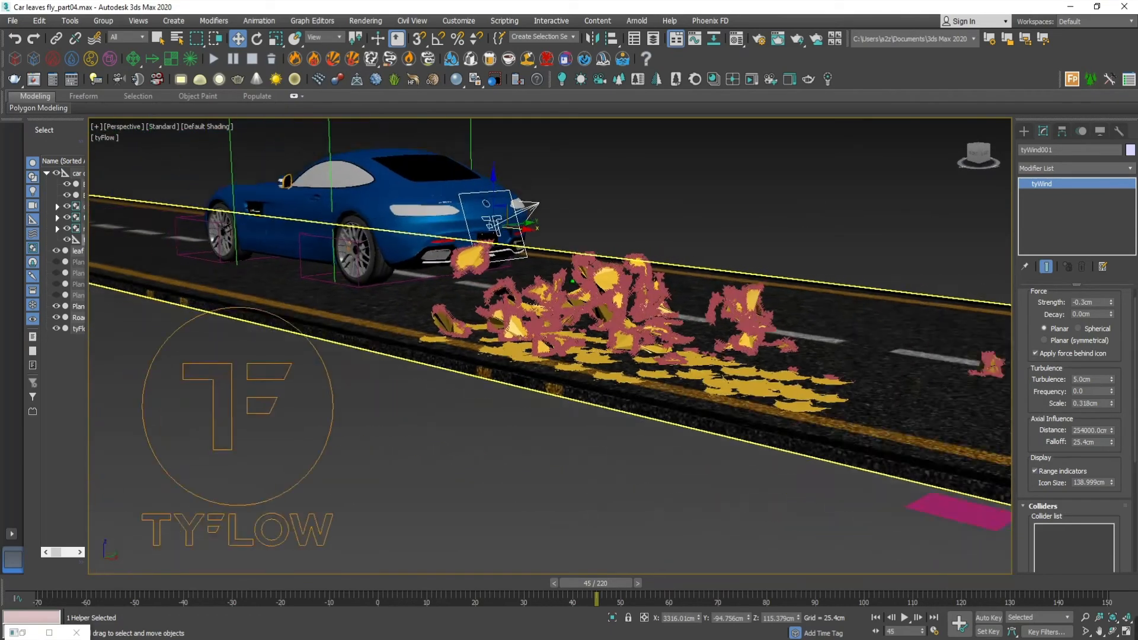
{"action": "middle_click_drag", "start_coordinate": [593, 323], "coordinate": [647, 397]}
{"action": "left_click_drag", "start_coordinate": [593, 579], "coordinate": [907, 586]}
{"action": "middle_click_drag", "start_coordinate": [680, 472], "coordinate": [555, 436], "text": "alt"}
{"action": "mouse_move", "coordinate": [917, 593]}
{"action": "left_mouse_down"}
{"action": "mouse_move", "coordinate": [1002, 577]}
{"action": "mouse_move", "coordinate": [1106, 583]}
{"action": "mouse_move", "coordinate": [83, 590]}
{"action": "mouse_move", "coordinate": [901, 590]}
{"action": "left_mouse_up"}
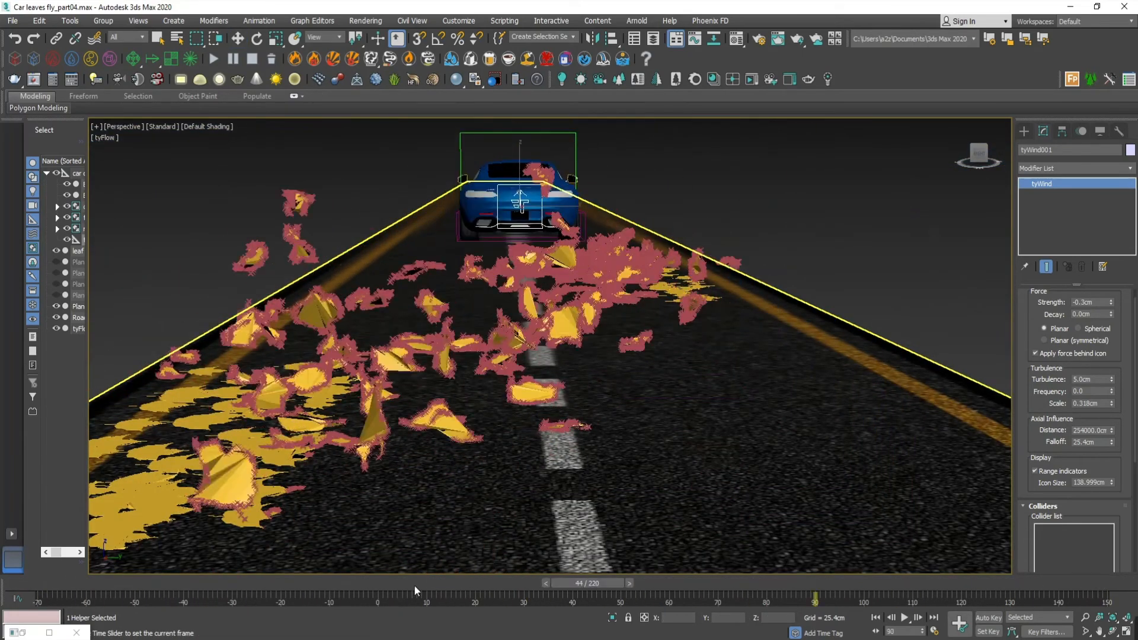
Return to frame -70 and unhide all hidden objects in the scene.
{"action": "key", "text": "Home"}
{"action": "left_click", "coordinate": [559, 354]}
{"action": "scroll", "coordinate": [559, 353], "scroll_direction": "down", "scroll_amount": 15}
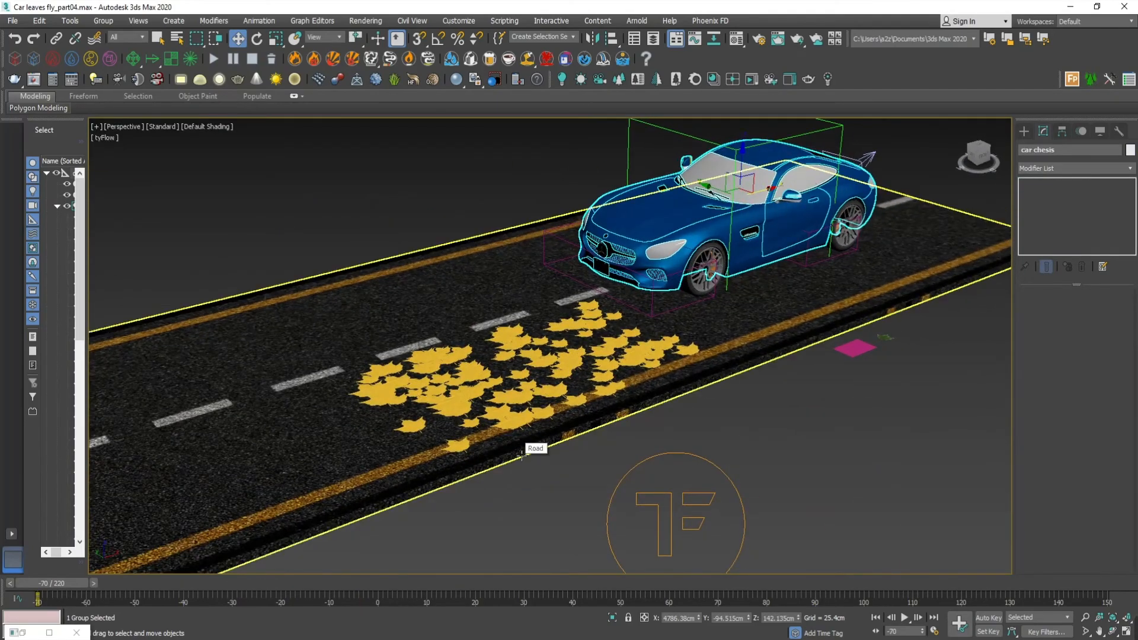
{"action": "middle_click_drag", "start_coordinate": [521, 454], "coordinate": [598, 456]}
{"action": "scroll", "coordinate": [647, 432], "scroll_direction": "down", "scroll_amount": 2}
{"action": "middle_click_drag", "start_coordinate": [652, 431], "coordinate": [651, 419]}
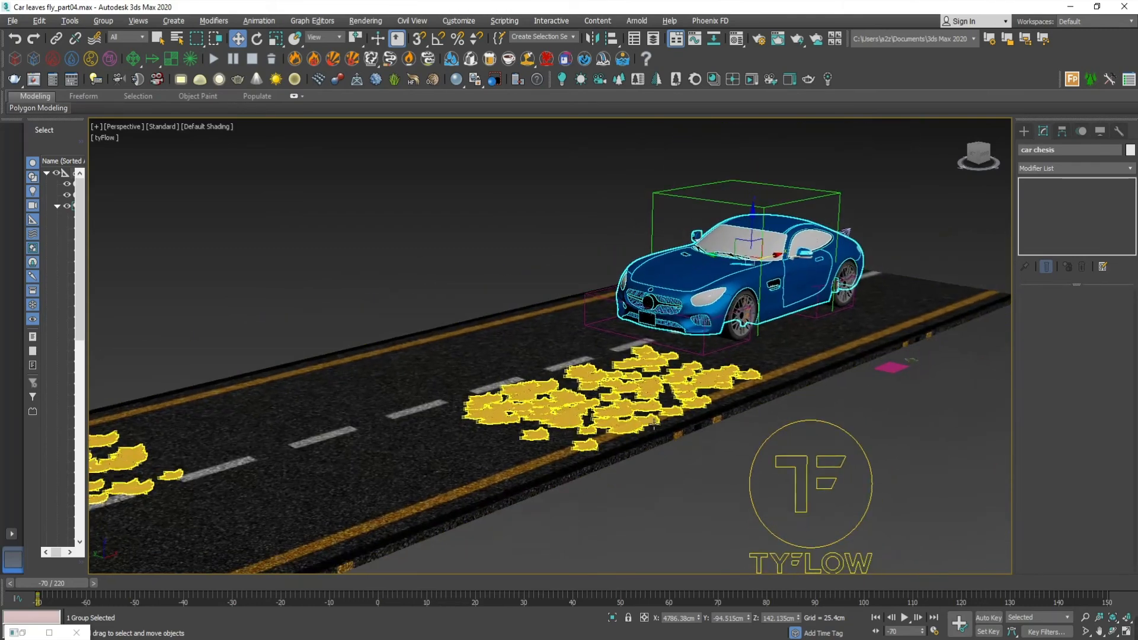
{"action": "right_click", "coordinate": [491, 483]}
{"action": "left_click", "coordinate": [515, 393]}
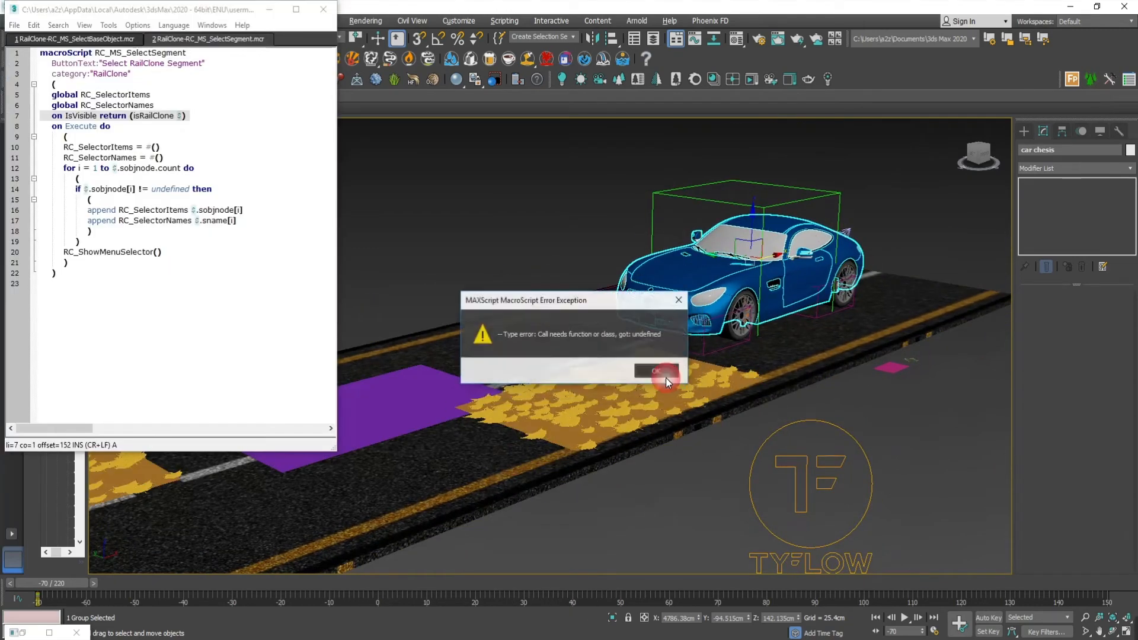
{"action": "left_click", "coordinate": [664, 378]}
Move the leaf-covered plane nearest the car about 148 cm along Y and the farther leaf-covered plane about -133 cm along Y.
{"action": "left_click", "coordinate": [551, 410]}
{"action": "middle_click_drag", "start_coordinate": [552, 410], "coordinate": [833, 332]}
{"action": "scroll", "coordinate": [830, 332], "scroll_direction": "down", "scroll_amount": 3}
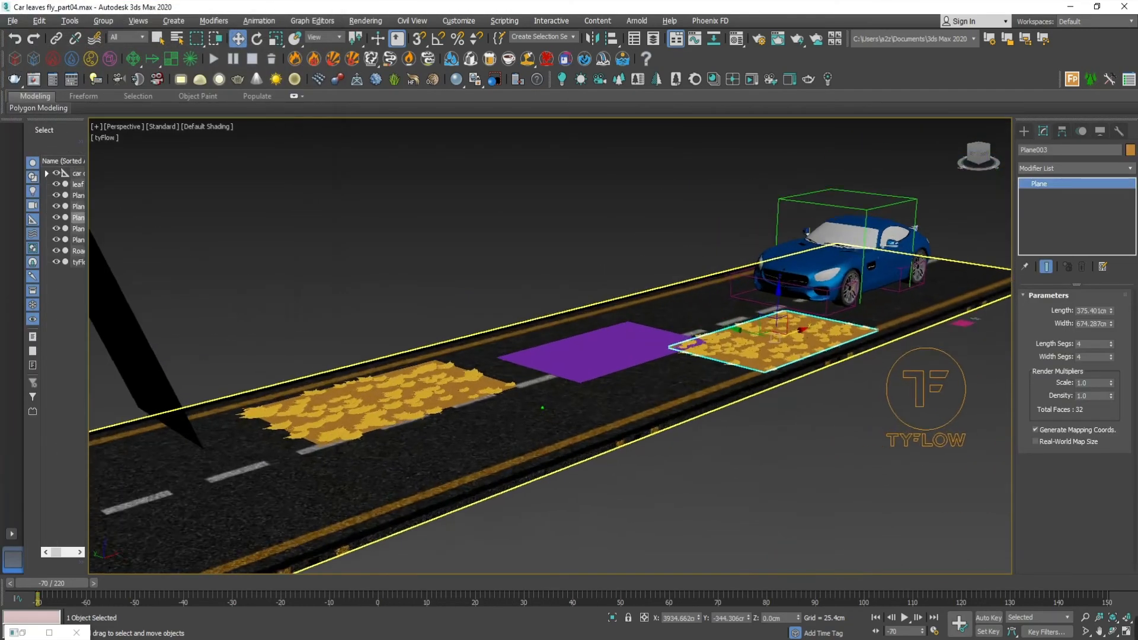
{"action": "middle_click_drag", "start_coordinate": [781, 278], "coordinate": [783, 312], "text": "alt"}
{"action": "left_click_drag", "start_coordinate": [743, 311], "coordinate": [709, 289]}
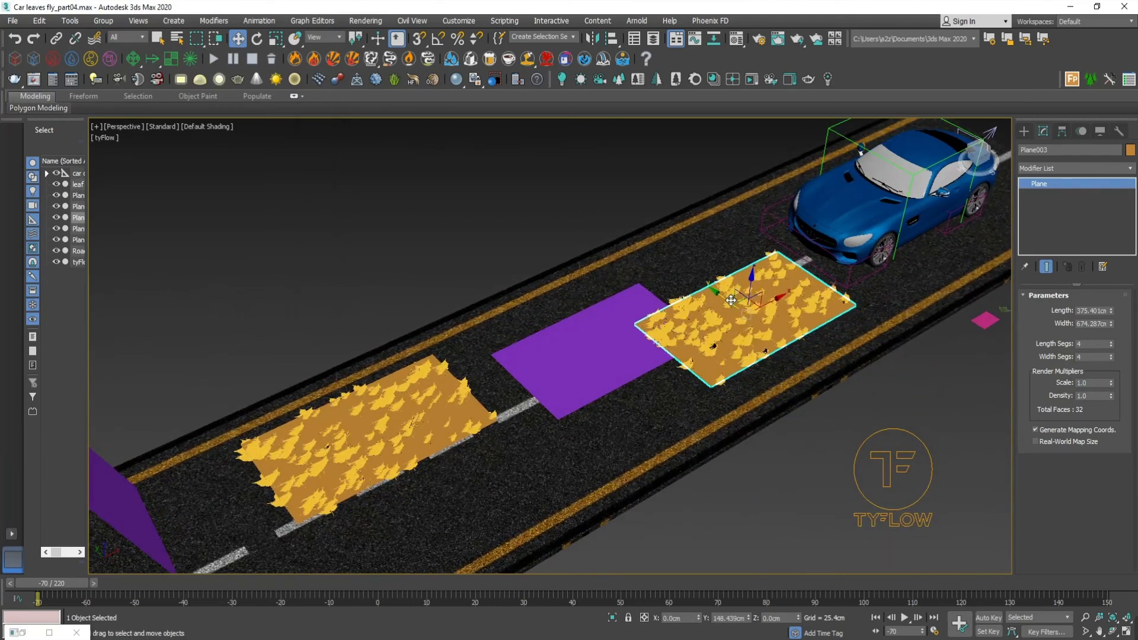
{"action": "left_click", "coordinate": [375, 425]}
{"action": "left_click_drag", "start_coordinate": [358, 415], "coordinate": [381, 439]}
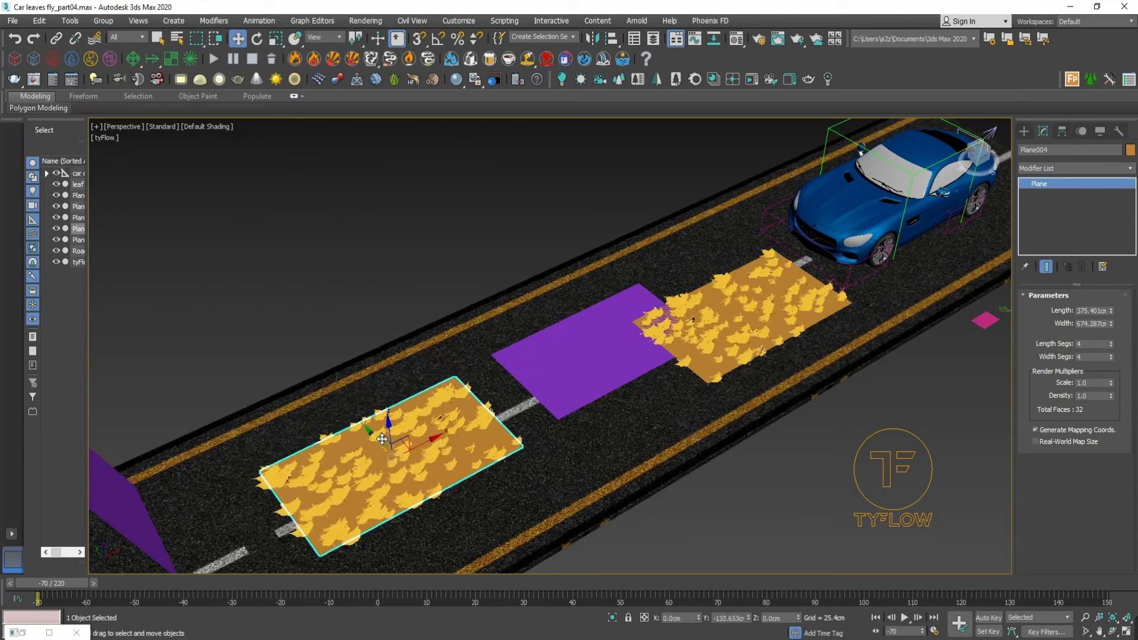
Hide both leaf-covered planes and the two purple planes, dismissing the script error and its script editor.
{"action": "left_click", "coordinate": [695, 353], "text": "ctrl"}
{"action": "right_click", "coordinate": [498, 436]}
{"action": "left_click", "coordinate": [522, 390]}
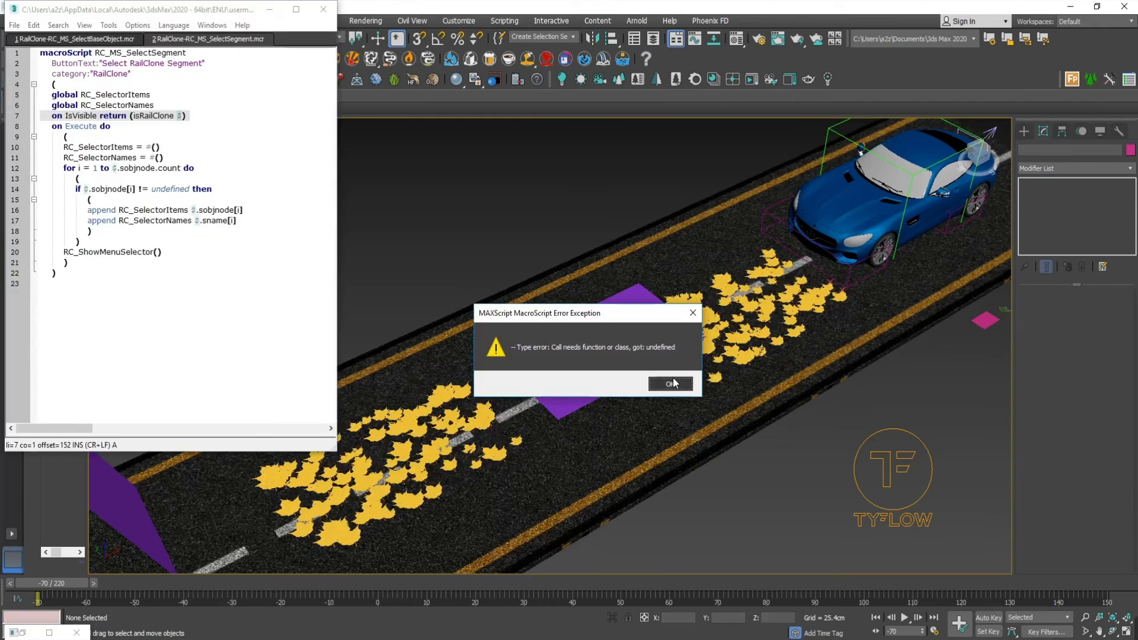
{"action": "left_click", "coordinate": [674, 384]}
{"action": "left_click", "coordinate": [326, 7]}
{"action": "left_click", "coordinate": [569, 373]}
{"action": "right_click", "coordinate": [554, 340]}
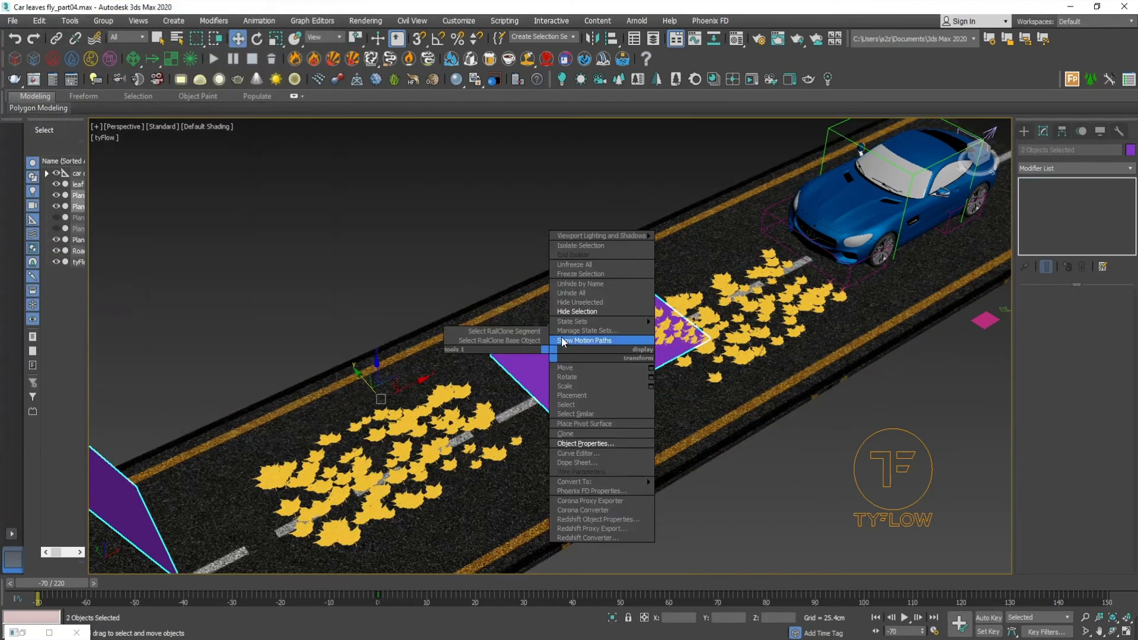
{"action": "left_click", "coordinate": [580, 332]}
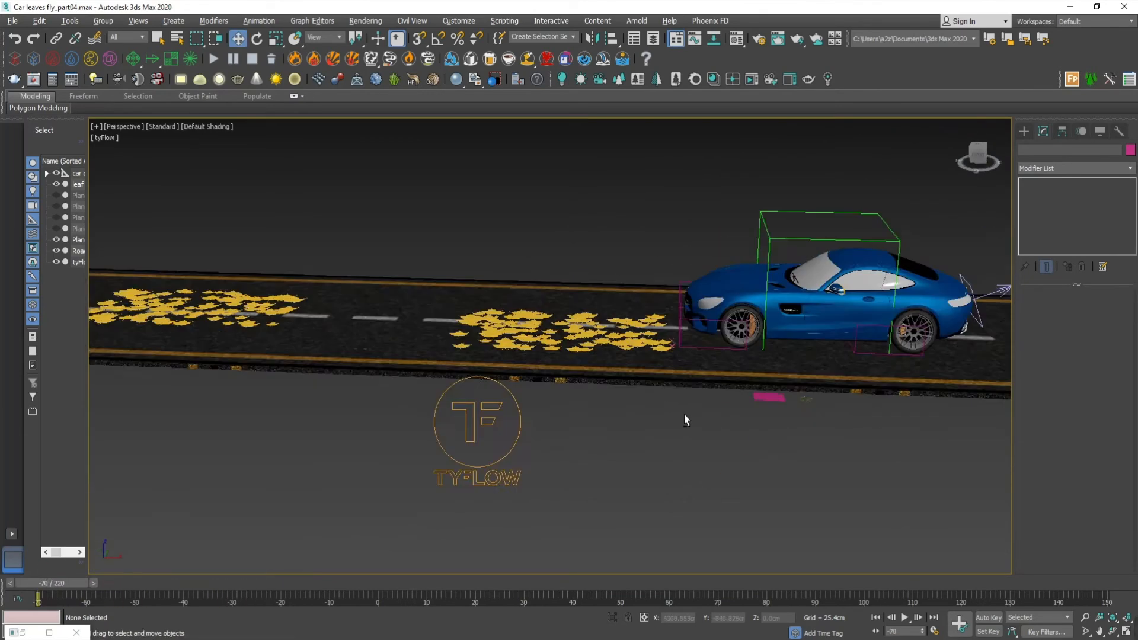
Narrow the small box around the car's front wheels along X and shift it about 47 cm back over the wheels.
{"action": "middle_click_drag", "start_coordinate": [685, 414], "coordinate": [637, 422], "text": "alt"}
{"action": "left_click", "coordinate": [577, 351]}
{"action": "middle_click_drag", "start_coordinate": [647, 370], "coordinate": [655, 396]}
{"action": "scroll", "coordinate": [666, 387], "scroll_direction": "up", "scroll_amount": 5}
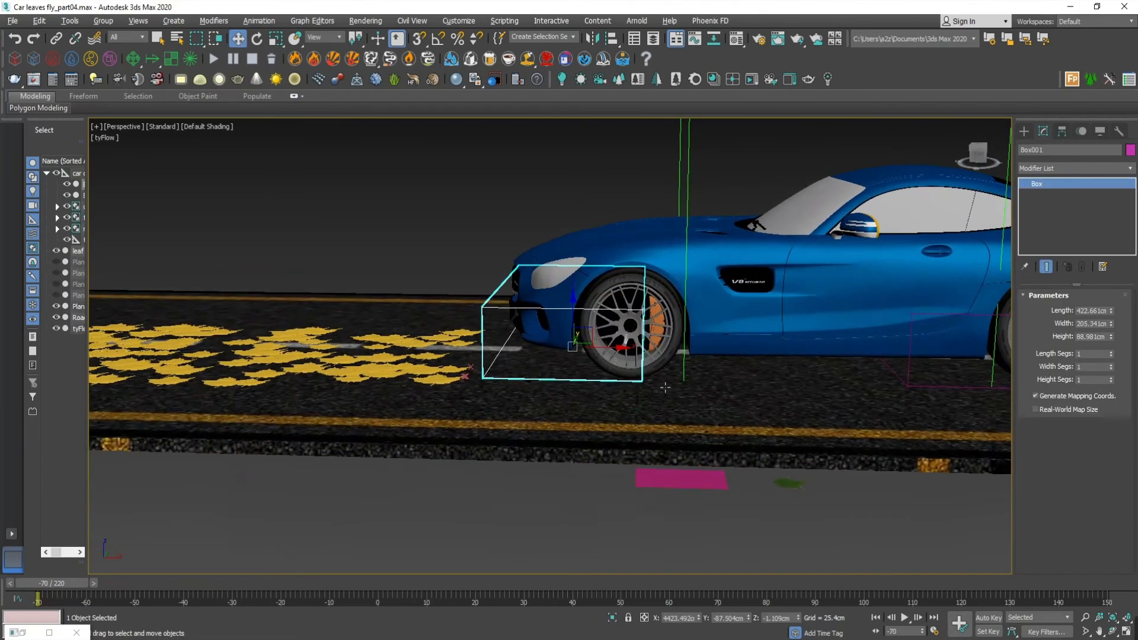
{"action": "key", "text": "r"}
{"action": "left_click_drag", "start_coordinate": [620, 349], "coordinate": [645, 350]}
{"action": "key", "text": "w"}
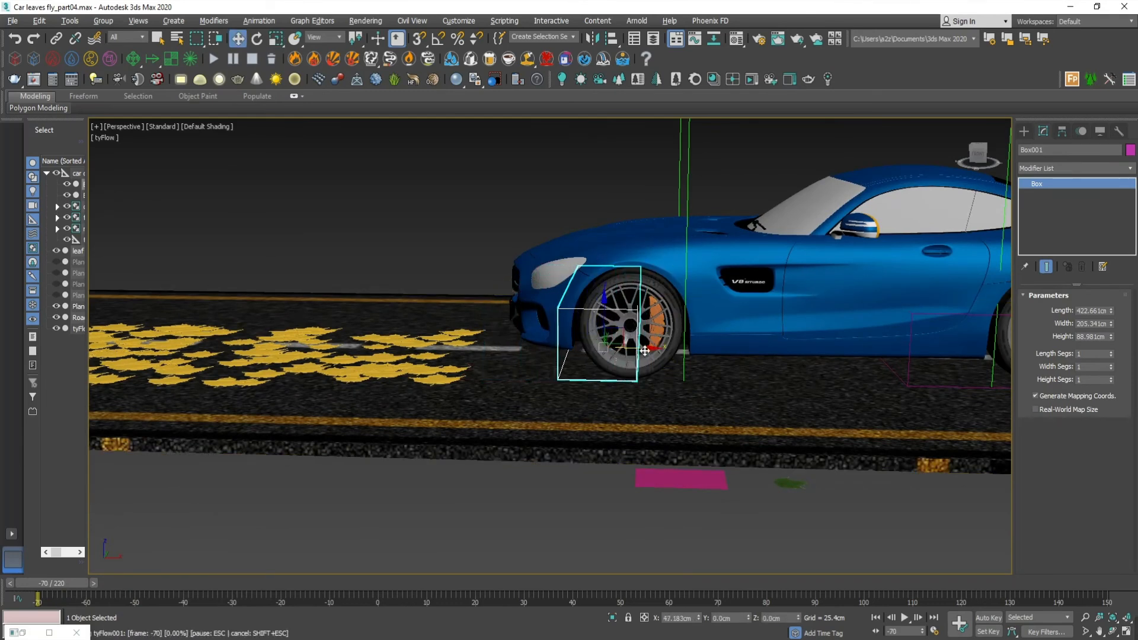
At frame -47, readjust the front-wheel box's size along X and nudge it slightly toward the front of the car.
{"action": "left_click_drag", "start_coordinate": [79, 581], "coordinate": [172, 546]}
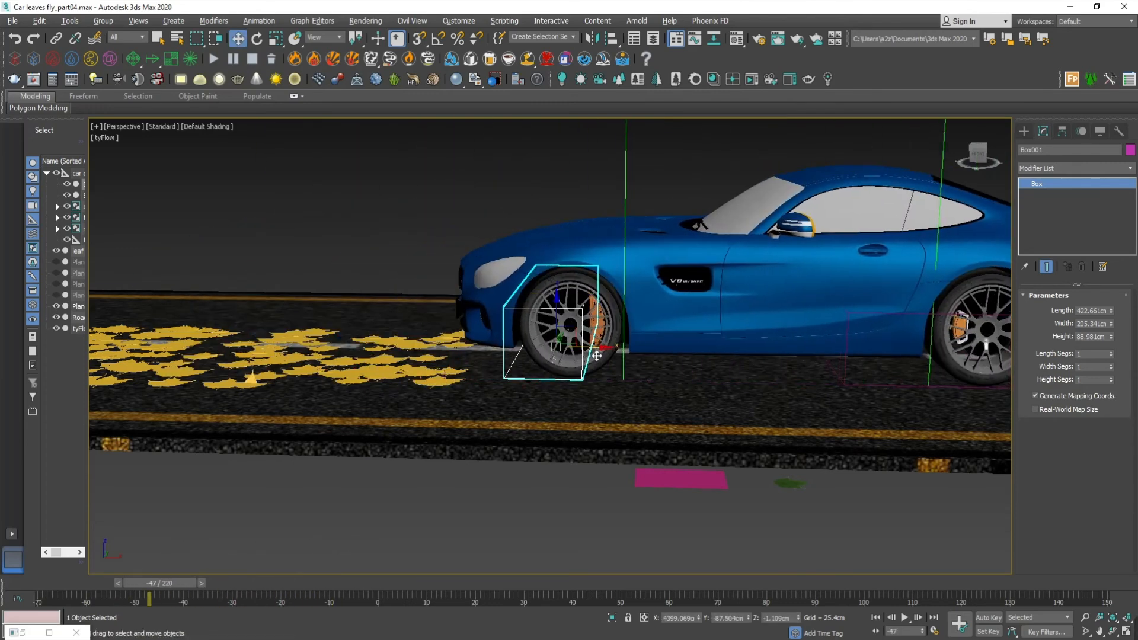
{"action": "key", "text": "r"}
{"action": "left_click_drag", "start_coordinate": [626, 392], "coordinate": [654, 396]}
{"action": "middle_click_drag", "start_coordinate": [667, 377], "coordinate": [684, 387], "text": "alt"}
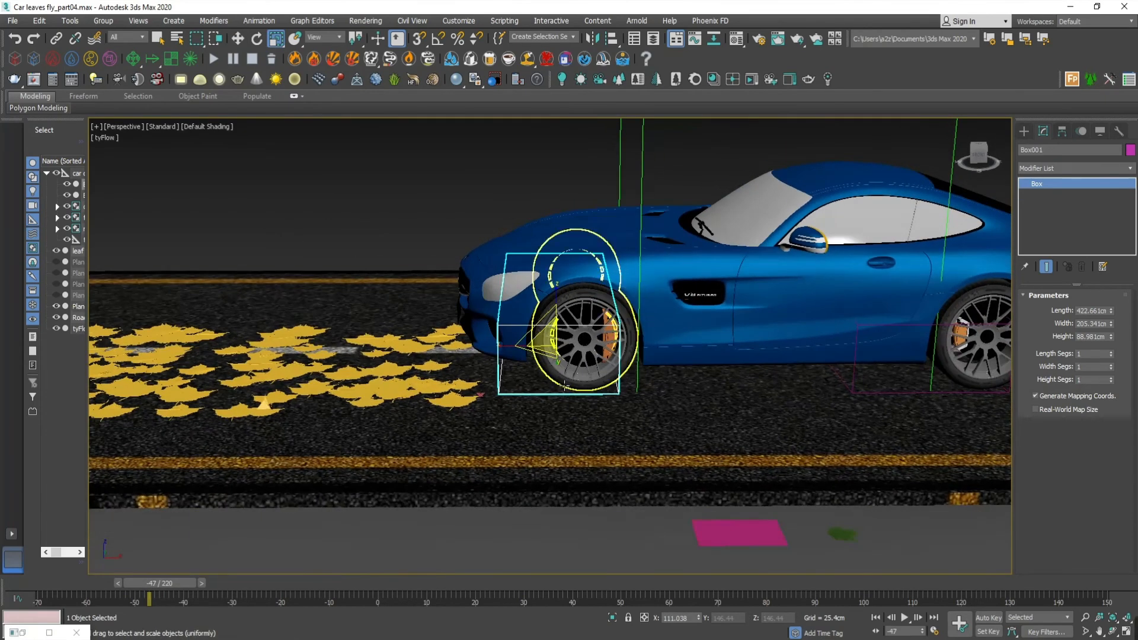
{"action": "left_click_drag", "start_coordinate": [530, 352], "coordinate": [527, 389]}
{"action": "key", "text": "w"}
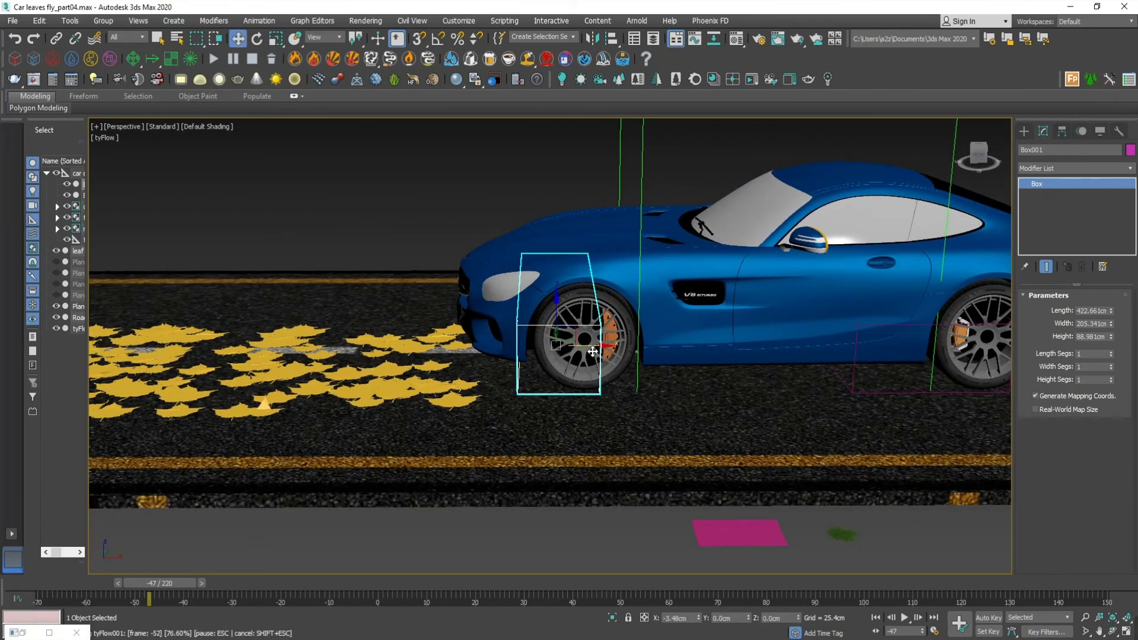
{"action": "left_click_drag", "start_coordinate": [600, 351], "coordinate": [588, 351]}
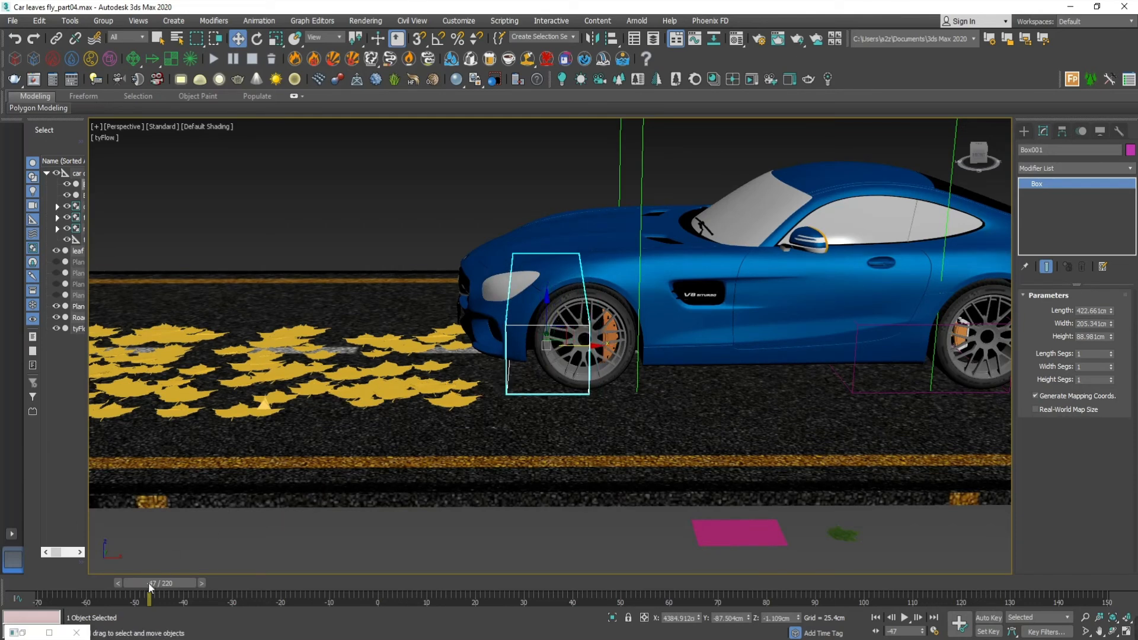
Hide the small pink plane beside the road and dismiss the script error and its script editor.
{"action": "left_click", "coordinate": [735, 544]}
{"action": "right_click", "coordinate": [733, 538]}
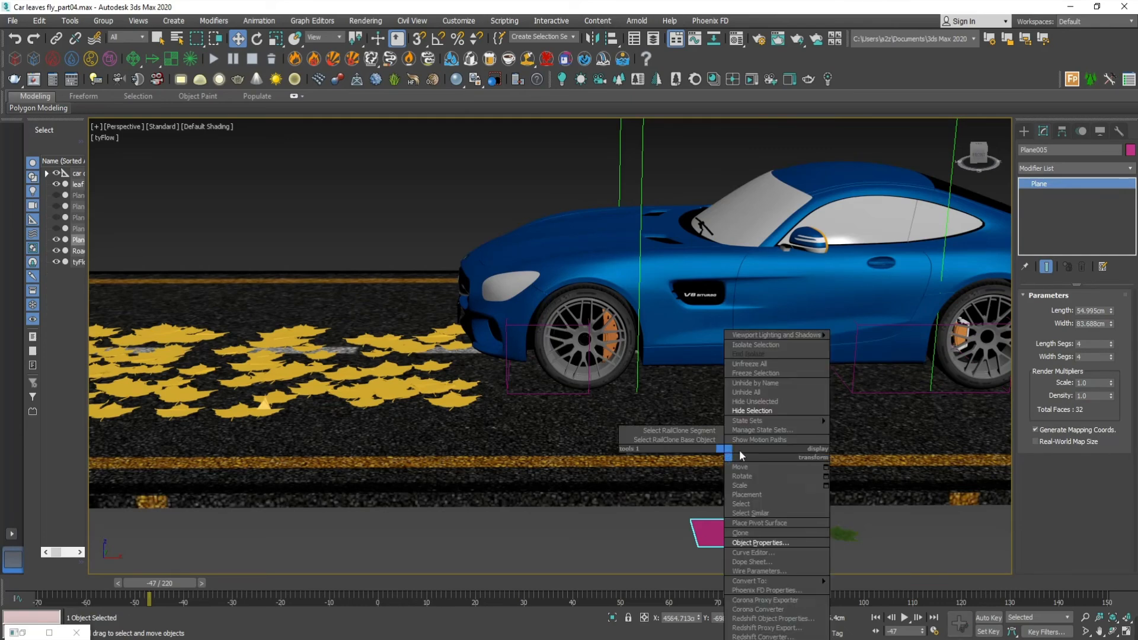
{"action": "left_click", "coordinate": [759, 410]}
{"action": "left_click", "coordinate": [657, 385]}
{"action": "left_click", "coordinate": [654, 375]}
{"action": "left_click", "coordinate": [325, 9]}
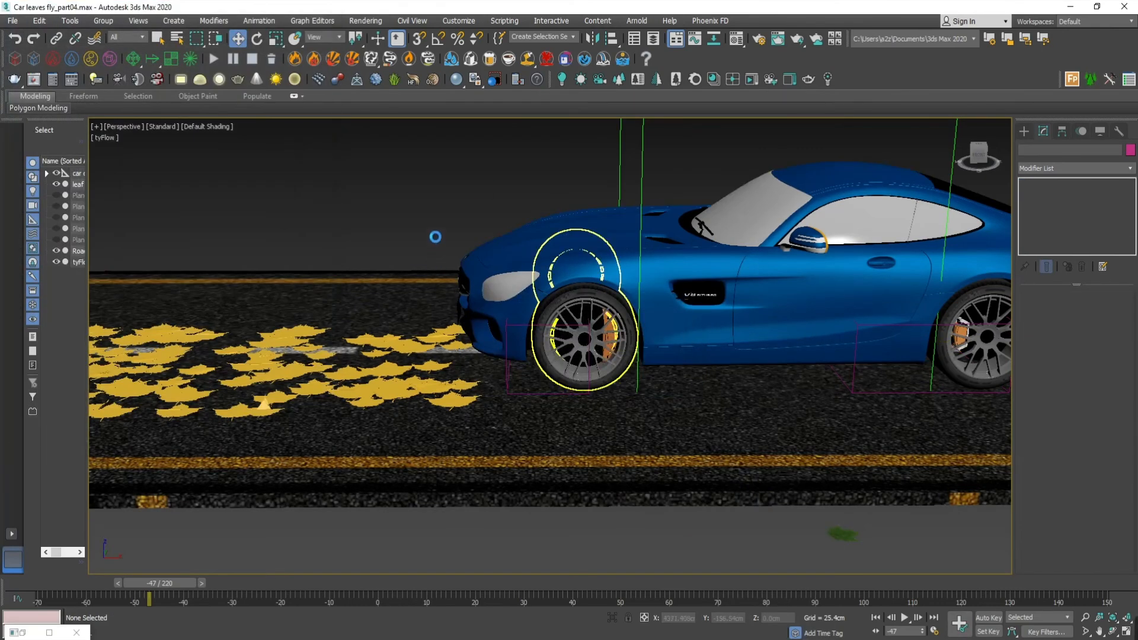
Scrub to frame 150, then play the animation from frame -70, examining how the repositioned leaves fly up behind the car.
{"action": "middle_click_drag", "start_coordinate": [427, 409], "coordinate": [625, 424]}
{"action": "scroll", "coordinate": [560, 432], "scroll_direction": "down", "scroll_amount": 3}
{"action": "left_click_drag", "start_coordinate": [159, 584], "coordinate": [749, 571]}
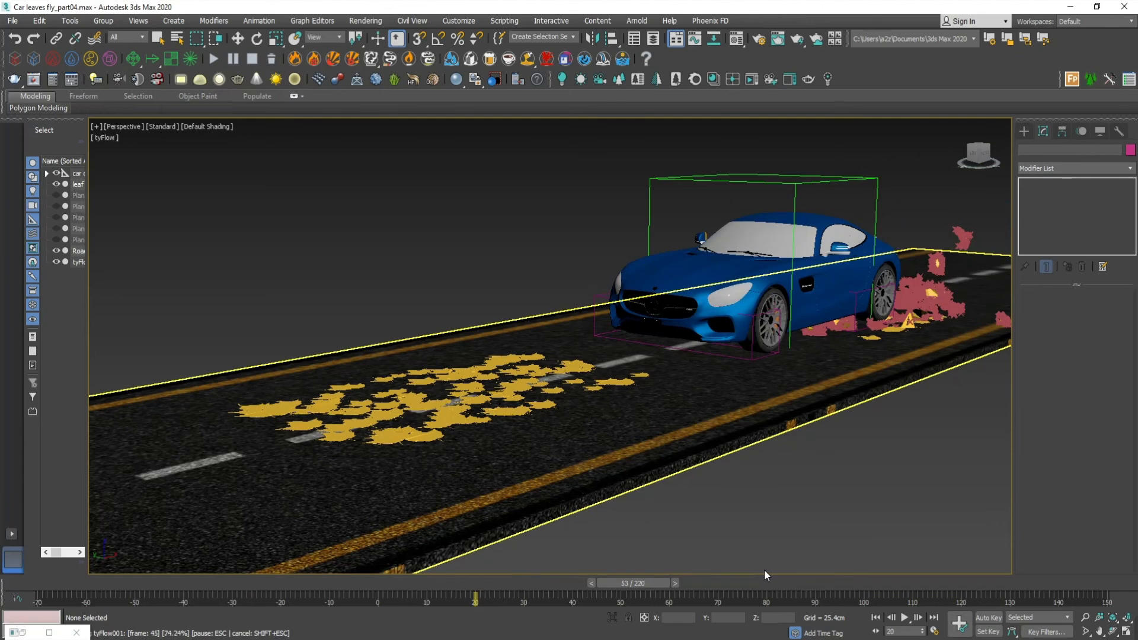
{"action": "left_click_drag", "start_coordinate": [763, 569], "coordinate": [737, 568]}
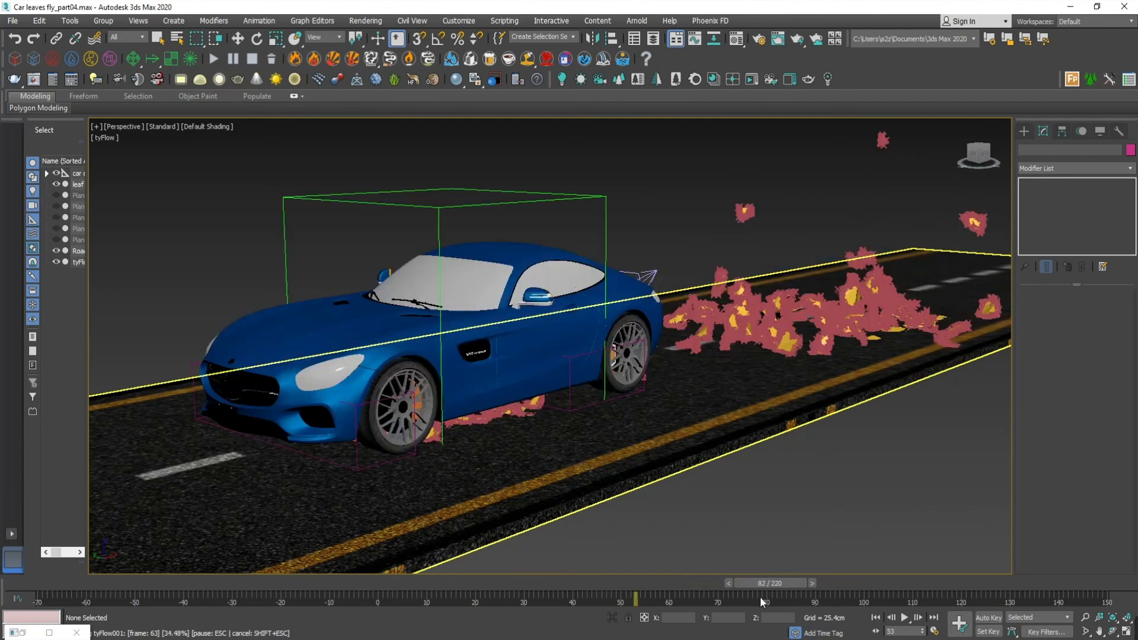
{"action": "left_click_drag", "start_coordinate": [939, 585], "coordinate": [1050, 583]}
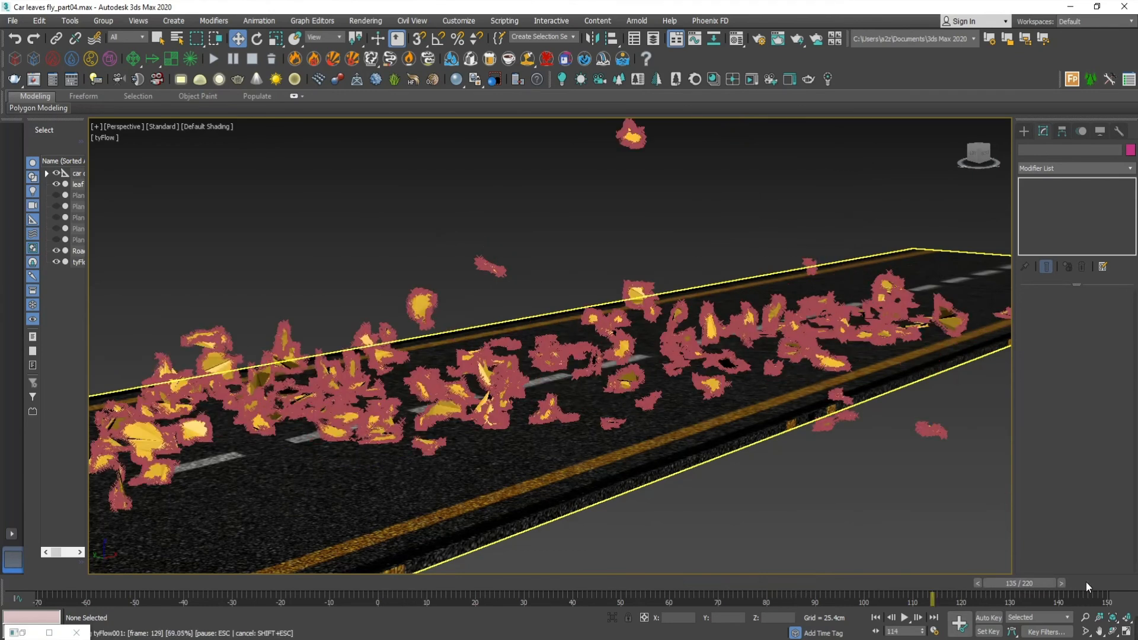
{"action": "left_click_drag", "start_coordinate": [1108, 583], "coordinate": [1136, 585]}
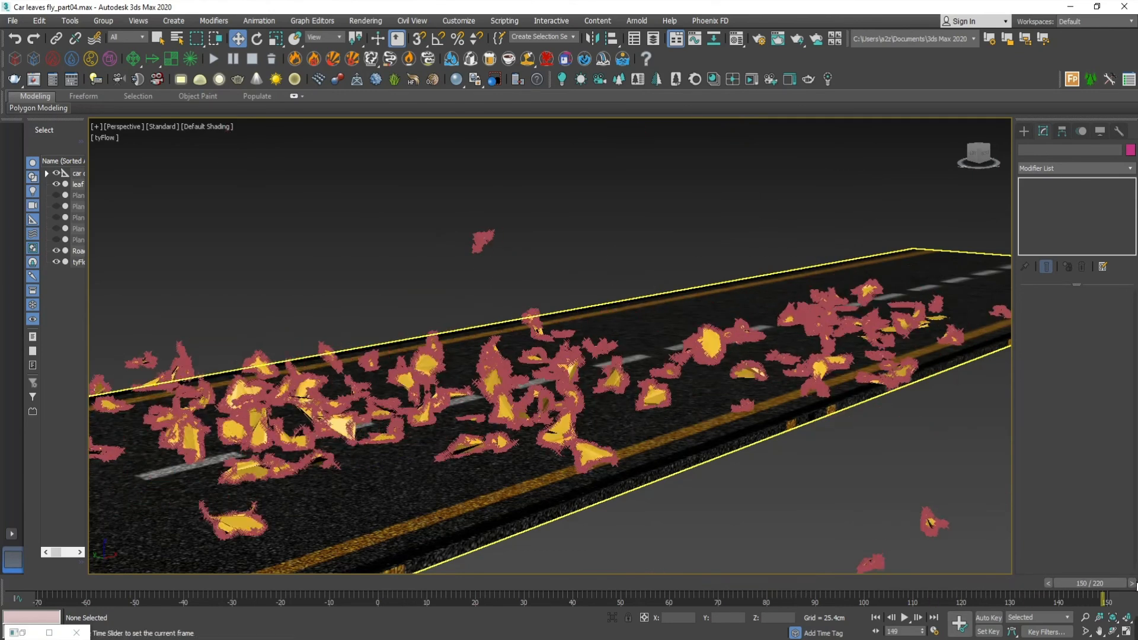
{"action": "left_click", "coordinate": [38, 588]}
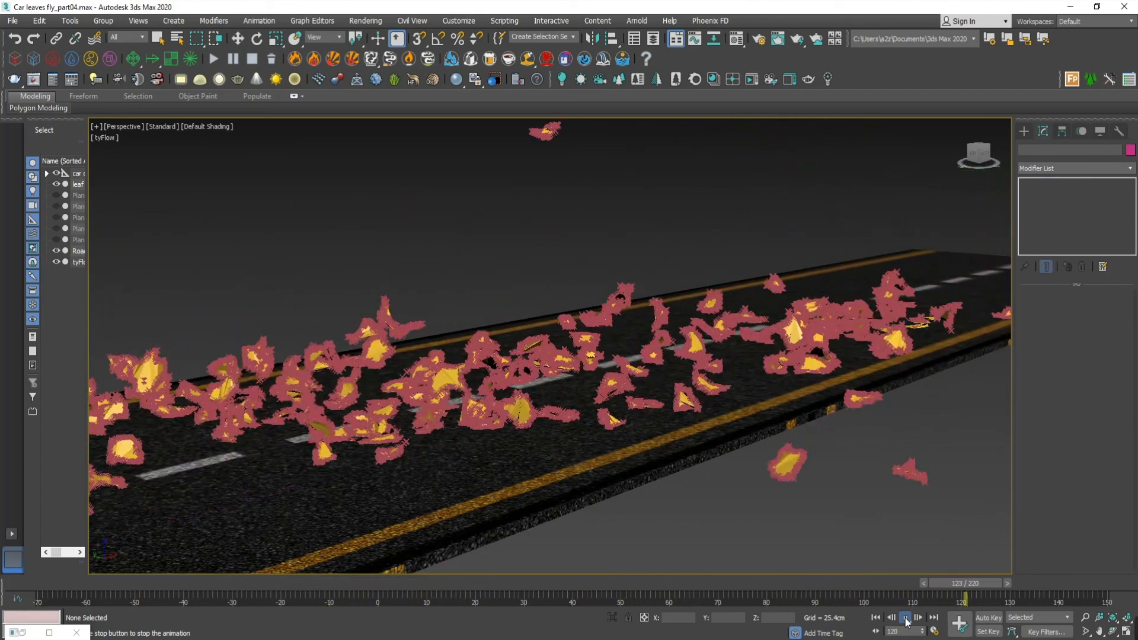
{"action": "left_click", "coordinate": [906, 618]}
Return to frame -70 and examine the car's side and wheel boxes up close from behind.
{"action": "middle_click_drag", "start_coordinate": [813, 538], "coordinate": [532, 449], "text": "alt"}
{"action": "left_click", "coordinate": [36, 587]}
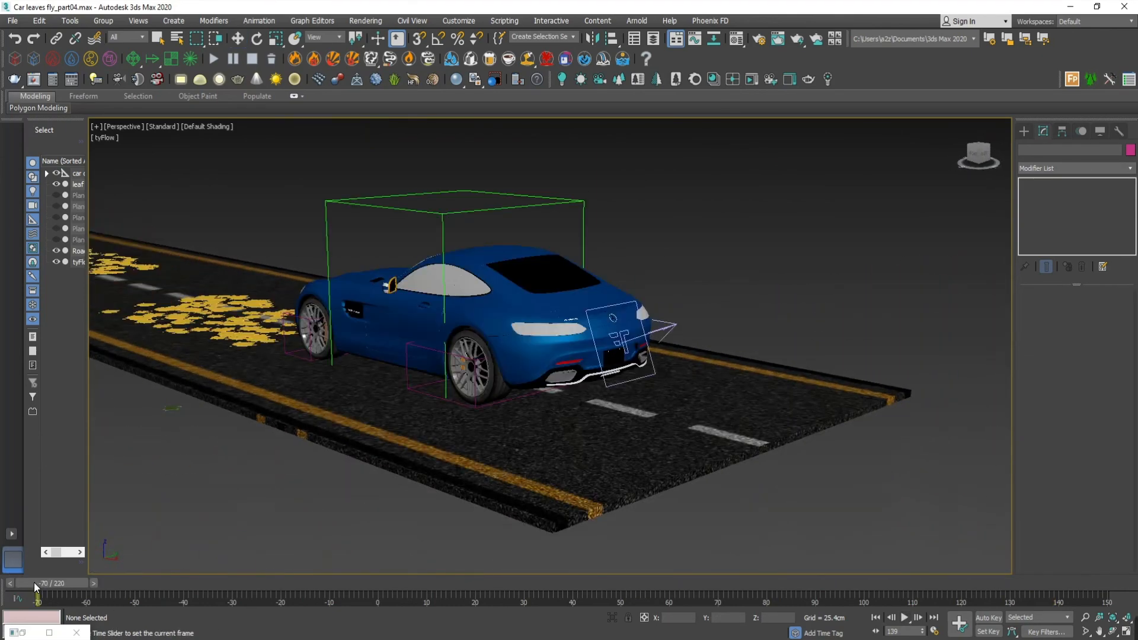
{"action": "middle_click_drag", "start_coordinate": [524, 389], "coordinate": [745, 431]}
{"action": "scroll", "coordinate": [457, 331], "scroll_direction": "up", "scroll_amount": 5}
{"action": "scroll", "coordinate": [457, 330], "scroll_direction": "down", "scroll_amount": 2}
{"action": "scroll", "coordinate": [457, 330], "scroll_direction": "up", "scroll_amount": 4}
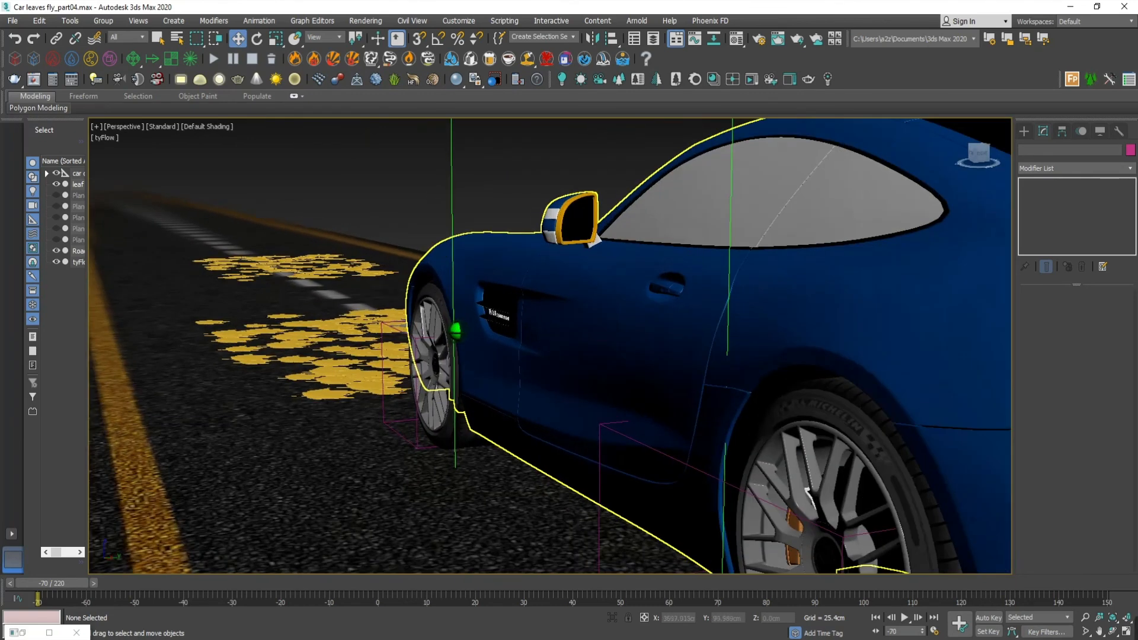